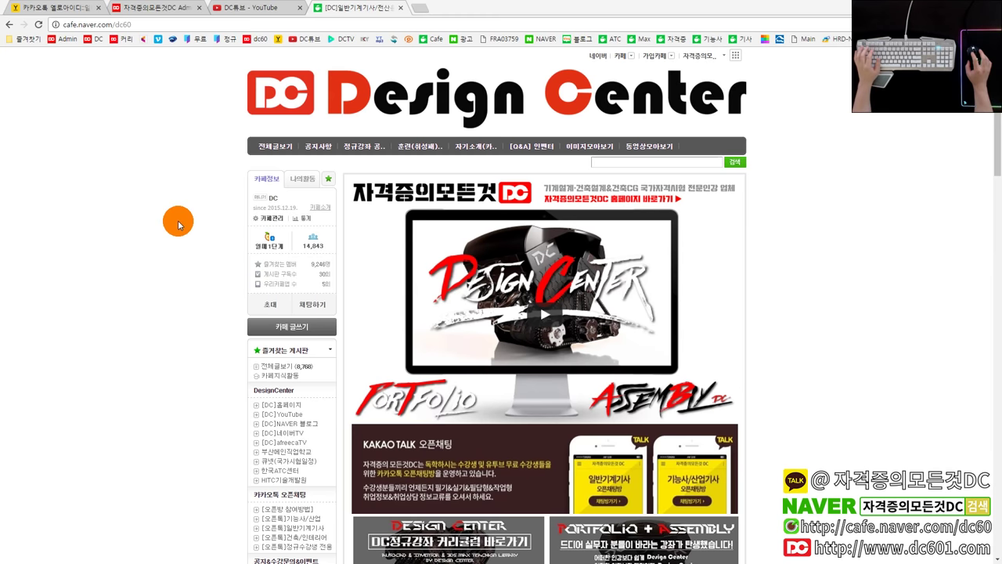
- Scroll through the Naver Cafe page's posts and diagrams
{"action": "left_click", "coordinate": [177, 221]}
{"action": "scroll", "coordinate": [189, 264], "scroll_direction": "down", "scroll_amount": 1}
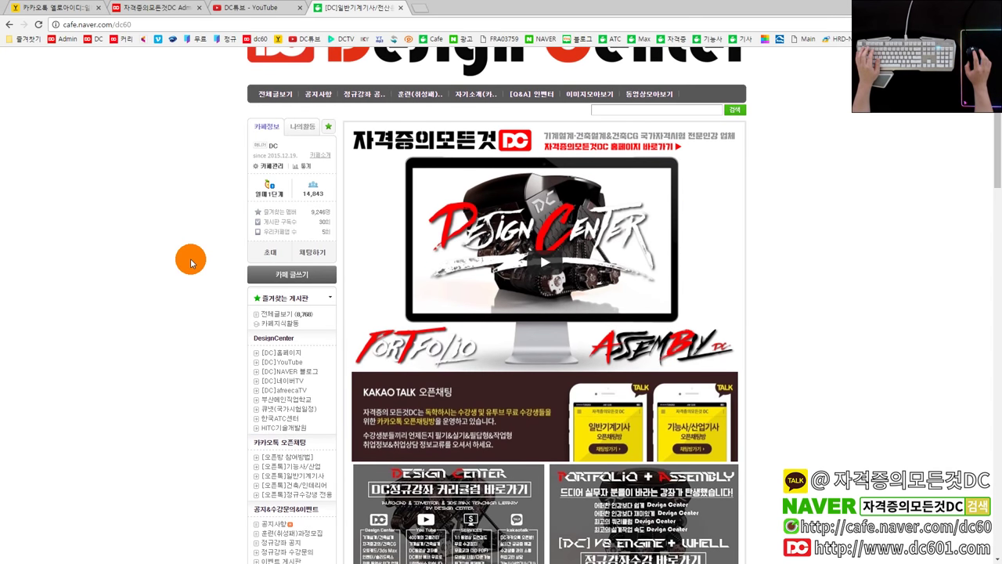
{"action": "scroll", "coordinate": [191, 260], "scroll_direction": "up", "scroll_amount": 1}
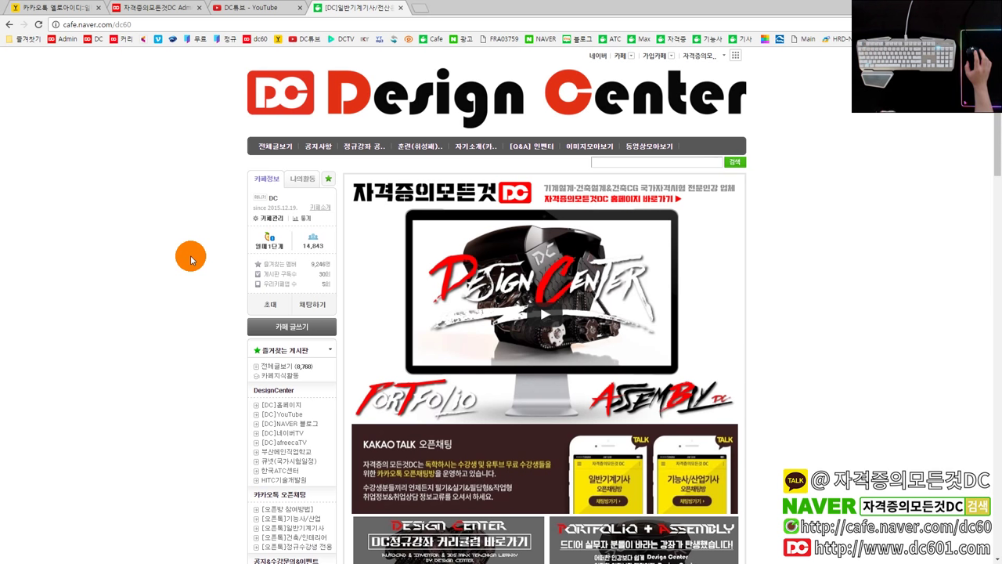
{"action": "left_click", "coordinate": [781, 248]}
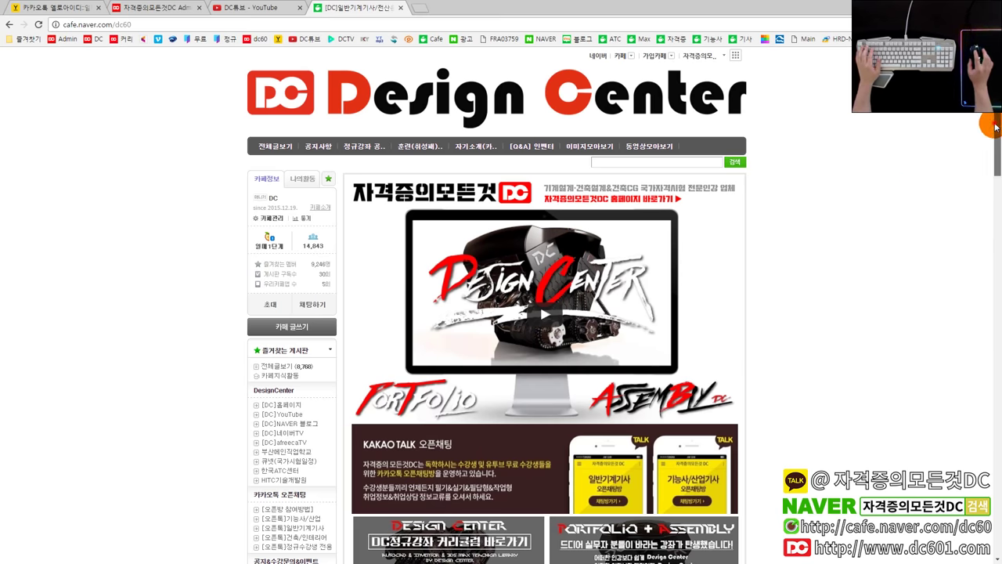
{"action": "left_click_drag", "start_coordinate": [995, 127], "coordinate": [992, 135]}
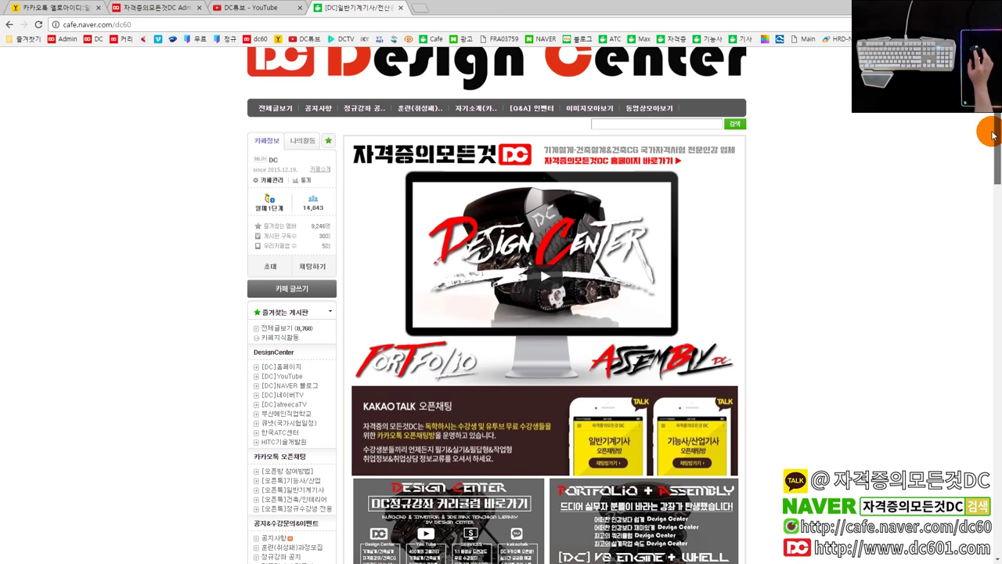
{"action": "scroll", "coordinate": [820, 223], "scroll_direction": "down", "scroll_amount": 2}
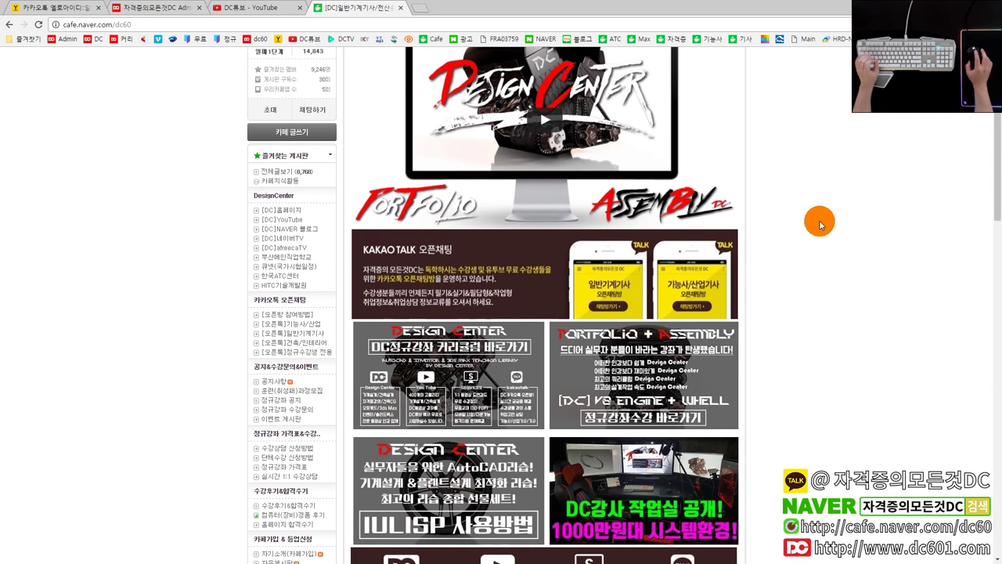
{"action": "scroll", "coordinate": [820, 224], "scroll_direction": "down", "scroll_amount": 1}
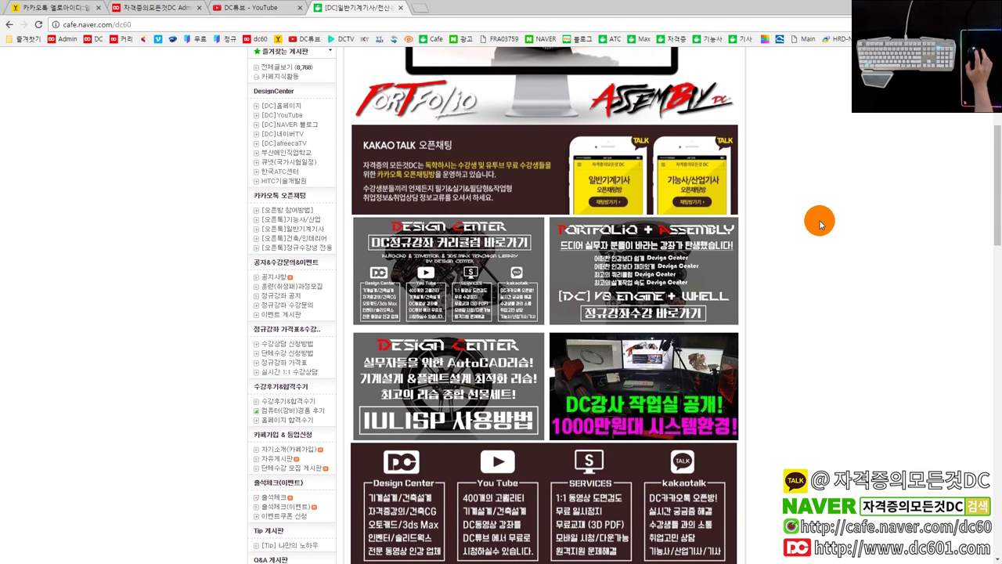
{"action": "scroll", "coordinate": [819, 225], "scroll_direction": "down", "scroll_amount": 1}
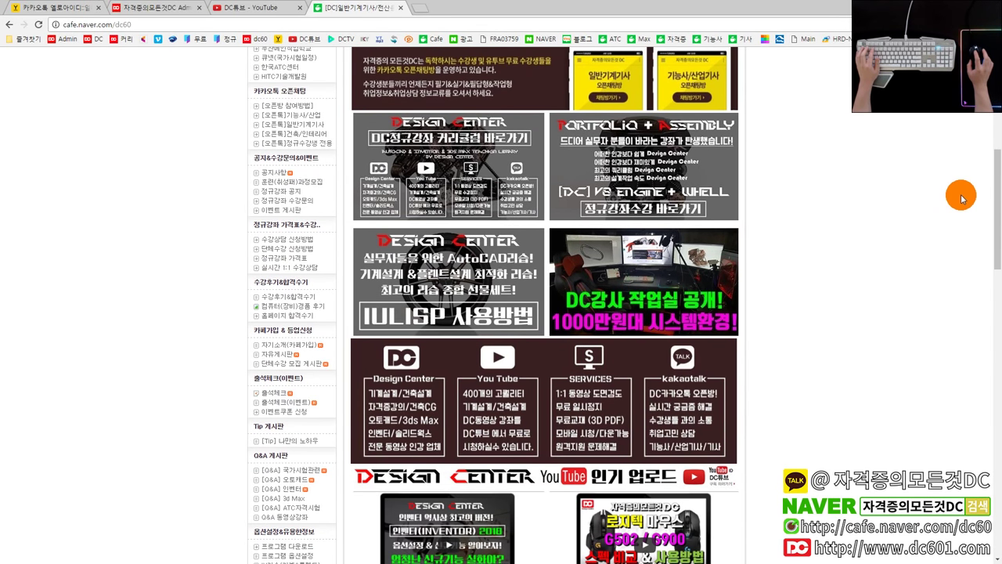
{"action": "scroll", "coordinate": [899, 236], "scroll_direction": "down", "scroll_amount": 1}
{"action": "scroll", "coordinate": [898, 235], "scroll_direction": "down", "scroll_amount": 1}
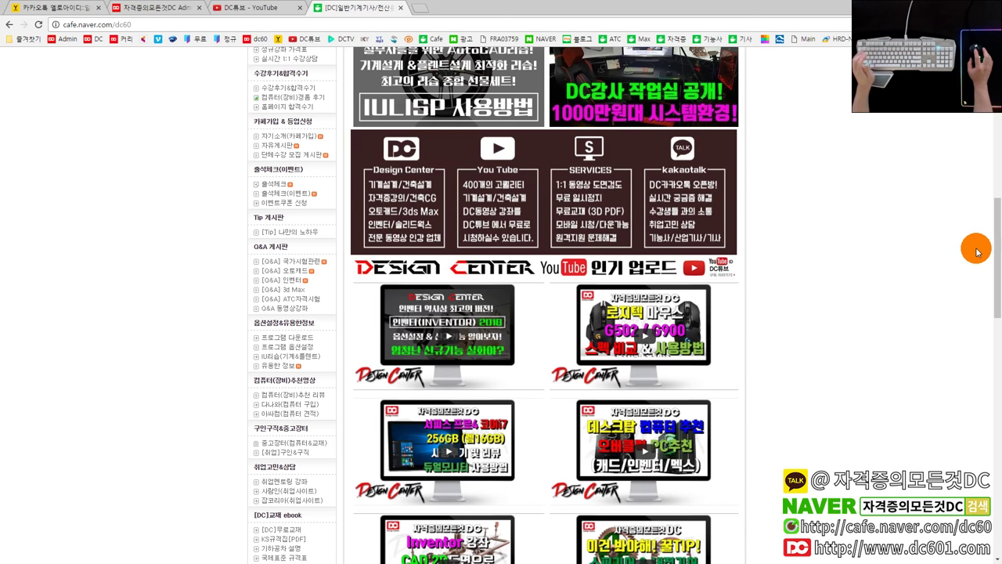
{"action": "mouse_move", "coordinate": [993, 246]}
{"action": "left_mouse_down"}
{"action": "mouse_move", "coordinate": [993, 257]}
{"action": "mouse_move", "coordinate": [979, 208]}
{"action": "mouse_move", "coordinate": [993, 197]}
{"action": "mouse_move", "coordinate": [984, 211]}
{"action": "mouse_move", "coordinate": [995, 143]}
{"action": "left_mouse_up"}
{"action": "scroll", "coordinate": [966, 147], "scroll_direction": "up", "scroll_amount": 1}
{"action": "scroll", "coordinate": [912, 267], "scroll_direction": "up", "scroll_amount": 1}
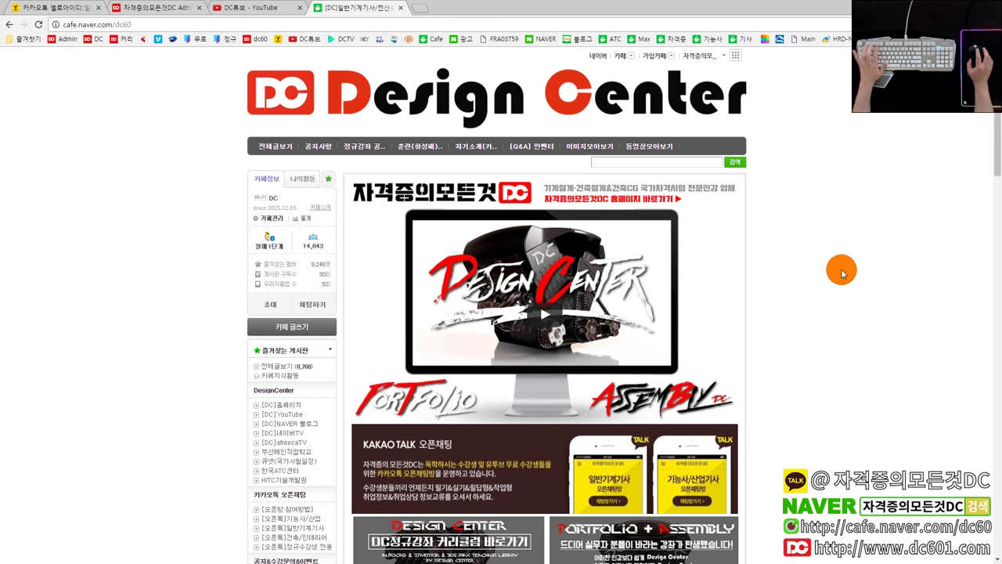
{"action": "scroll", "coordinate": [842, 271], "scroll_direction": "down", "scroll_amount": 2}
{"action": "scroll", "coordinate": [842, 271], "scroll_direction": "down", "scroll_amount": 1}
{"action": "scroll", "coordinate": [841, 271], "scroll_direction": "down", "scroll_amount": 2}
{"action": "scroll", "coordinate": [842, 271], "scroll_direction": "down", "scroll_amount": 1}
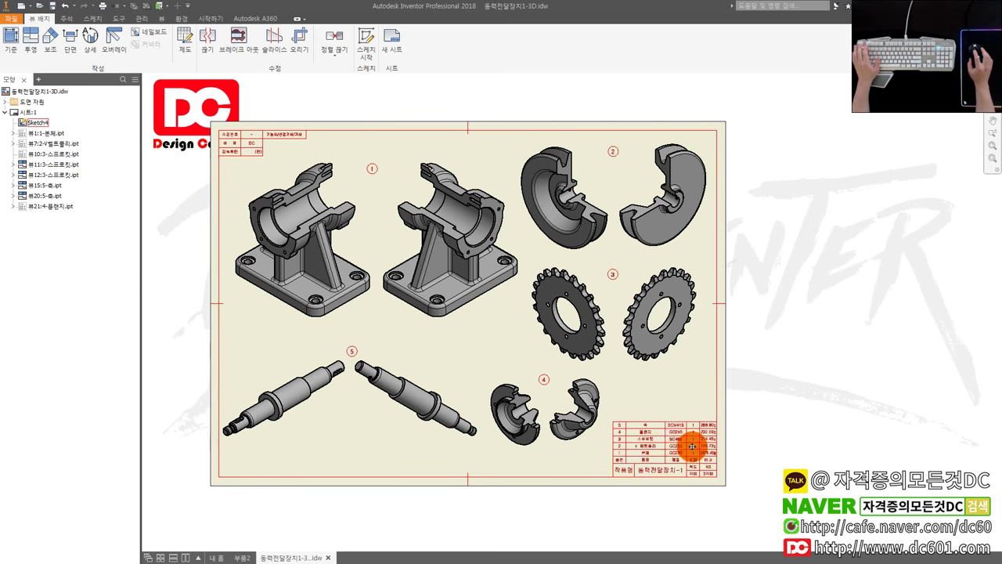
- Open the border and title block sketch for editing, then finish the sketch
{"action": "left_click", "coordinate": [615, 415]}
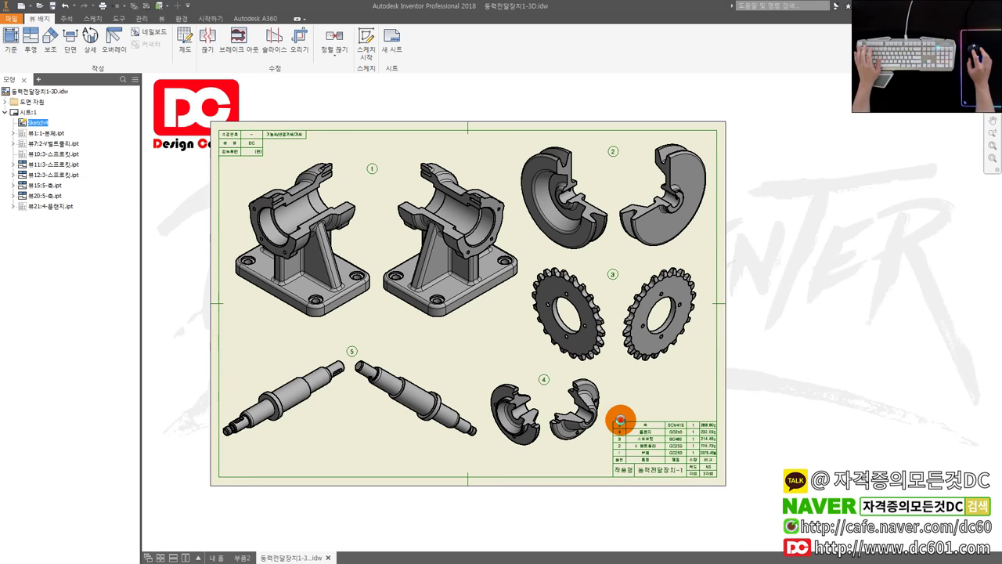
{"action": "double_click", "coordinate": [619, 420]}
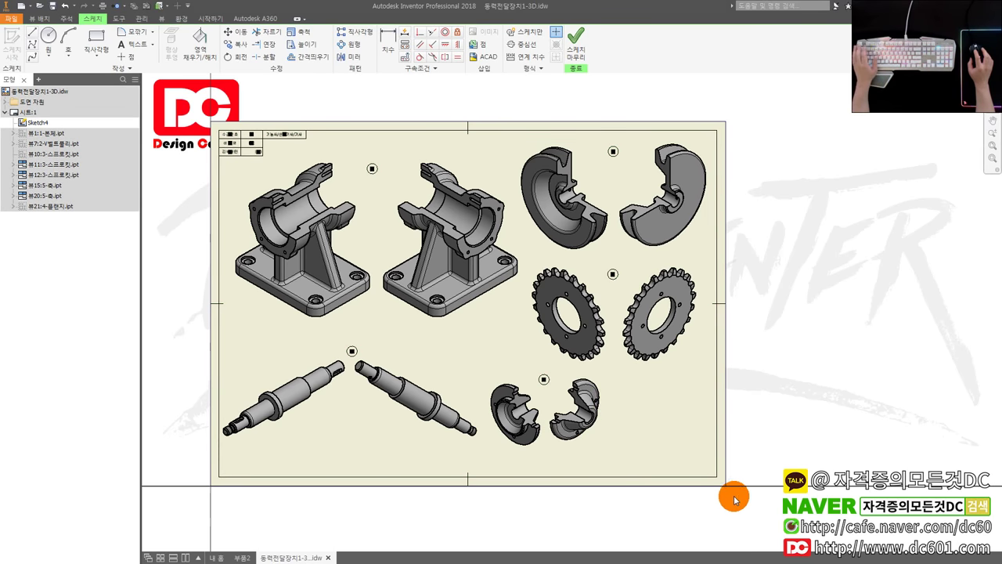
{"action": "left_click", "coordinate": [576, 43]}
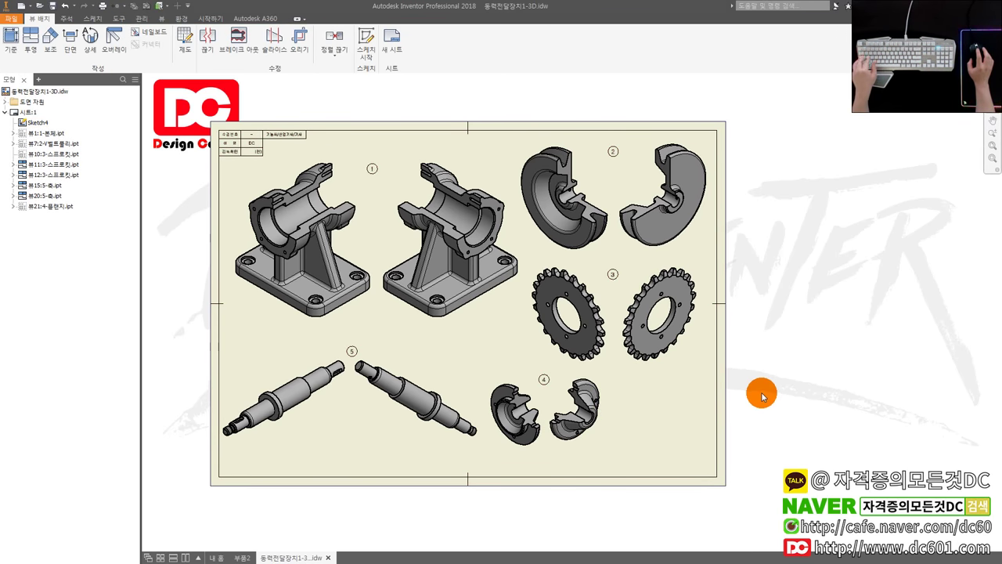
{"action": "key", "text": "ctrl+z"}
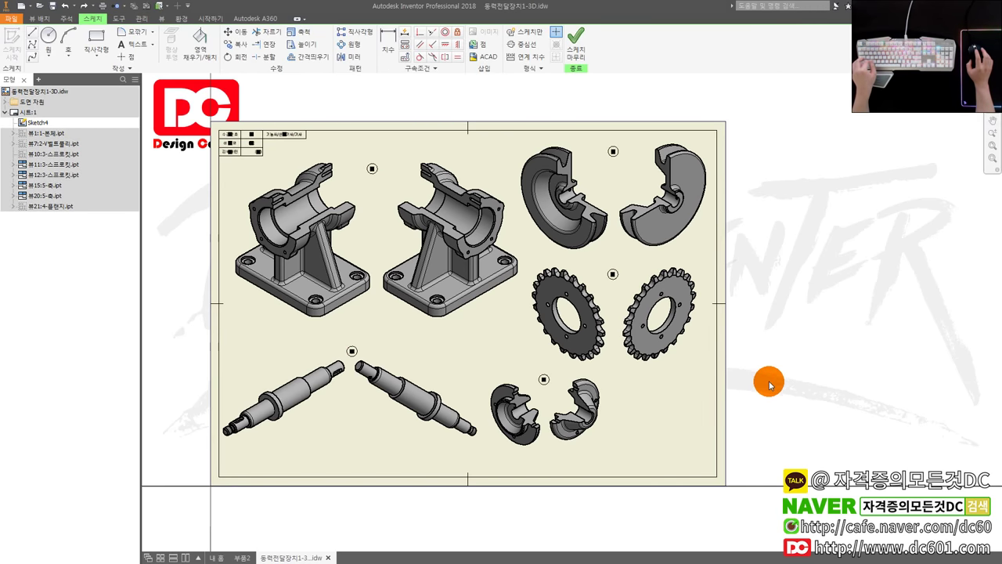
{"action": "left_click", "coordinate": [575, 43]}
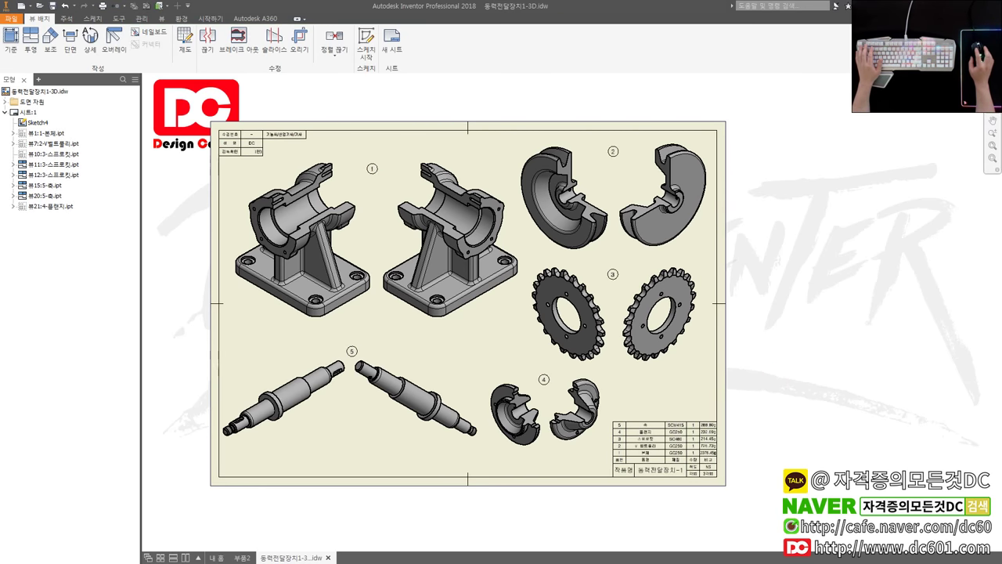
- Open the 3D drawing size Q&A post and review its A2 420×594 and A3 297×420 diagrams
{"action": "scroll", "coordinate": [767, 308], "scroll_direction": "down", "scroll_amount": 2}
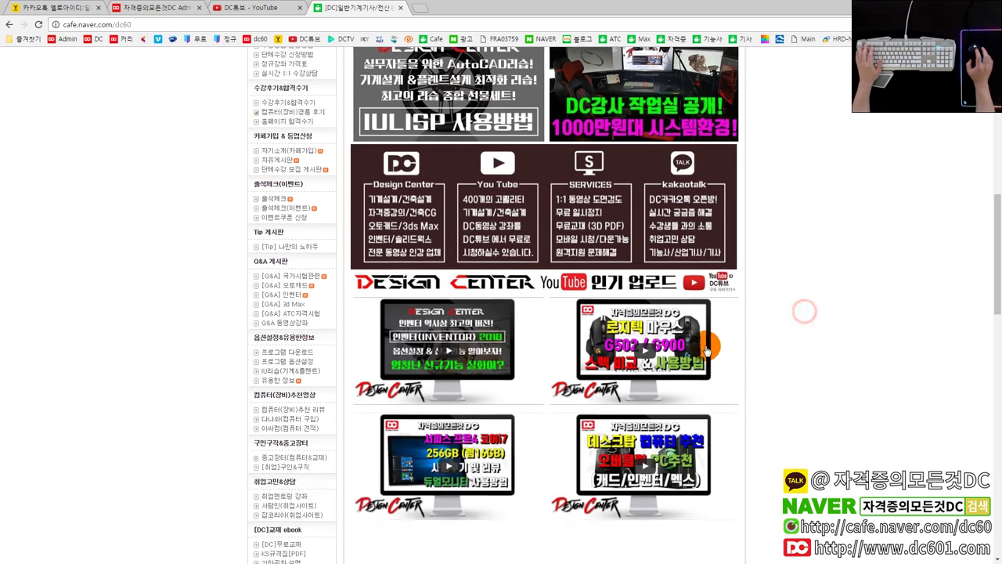
{"action": "scroll", "coordinate": [751, 347], "scroll_direction": "down", "scroll_amount": 5}
{"action": "scroll", "coordinate": [450, 413], "scroll_direction": "down", "scroll_amount": 2}
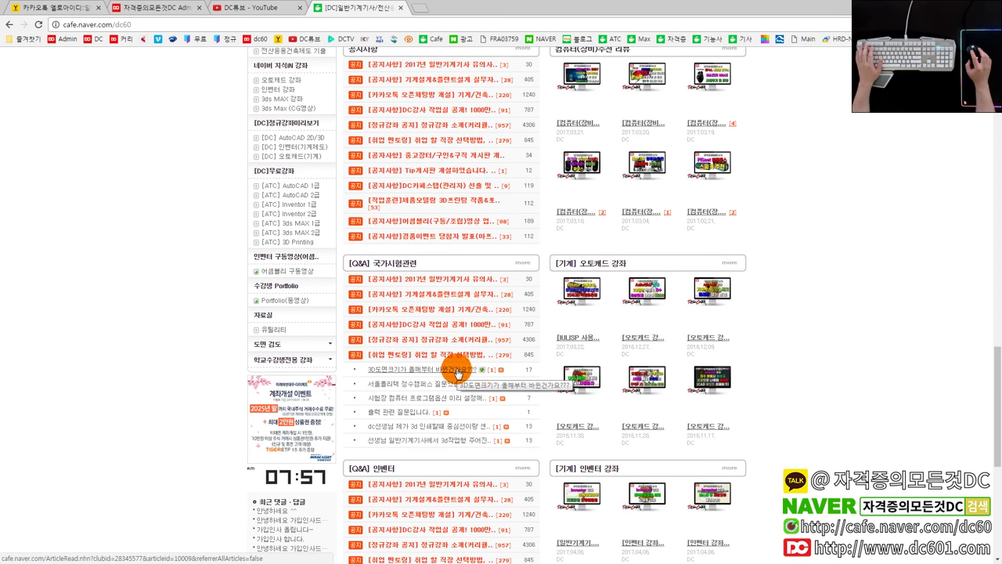
{"action": "left_click", "coordinate": [457, 372]}
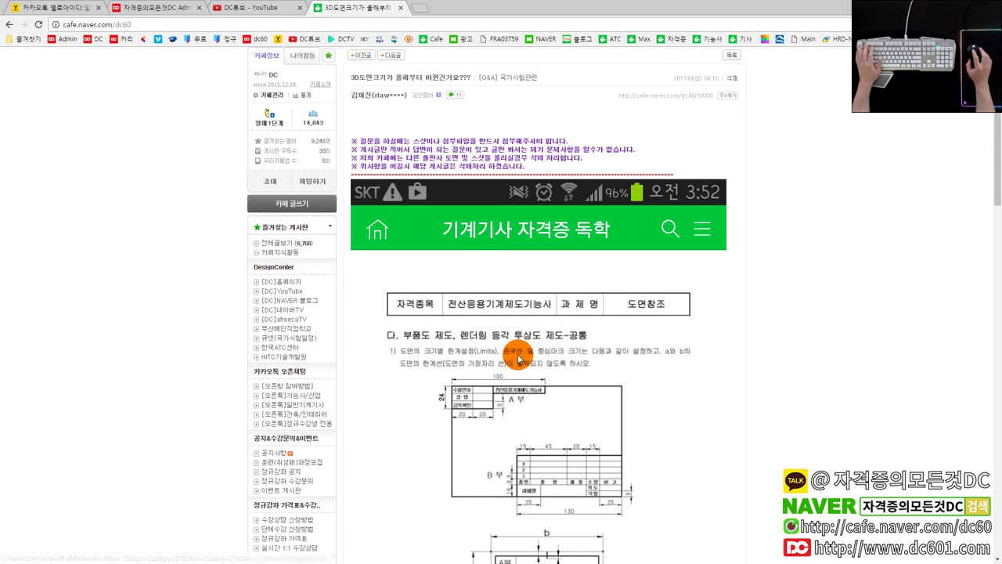
{"action": "scroll", "coordinate": [551, 371], "scroll_direction": "down", "scroll_amount": 2}
{"action": "scroll", "coordinate": [548, 321], "scroll_direction": "down", "scroll_amount": 1}
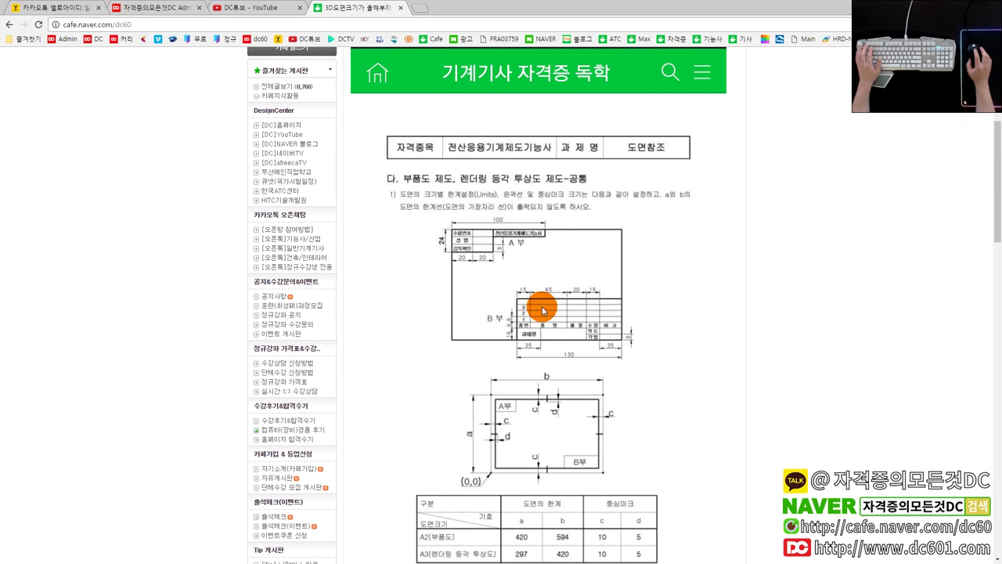
{"action": "scroll", "coordinate": [548, 317], "scroll_direction": "down", "scroll_amount": 1}
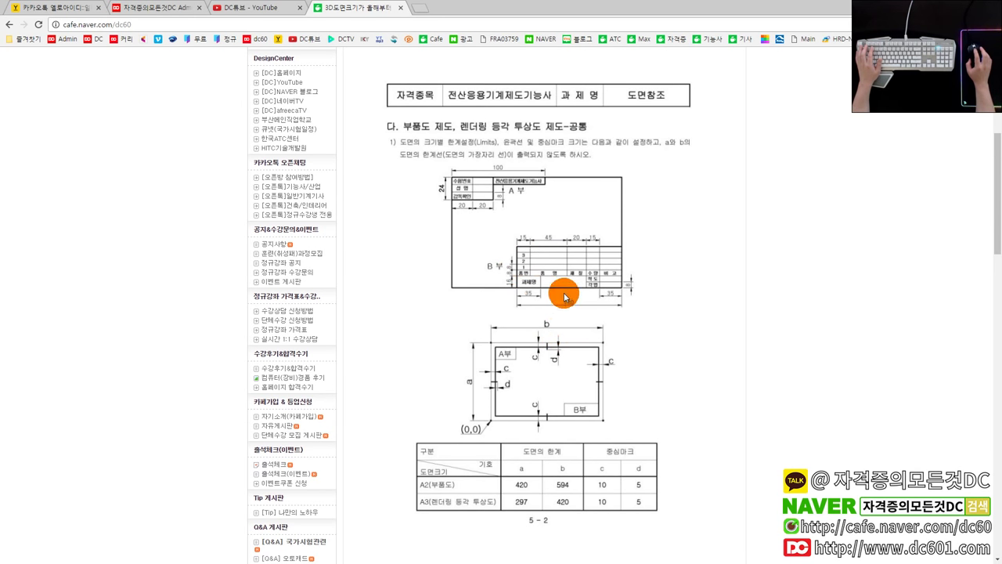
{"action": "scroll", "coordinate": [548, 286], "scroll_direction": "down", "scroll_amount": 1}
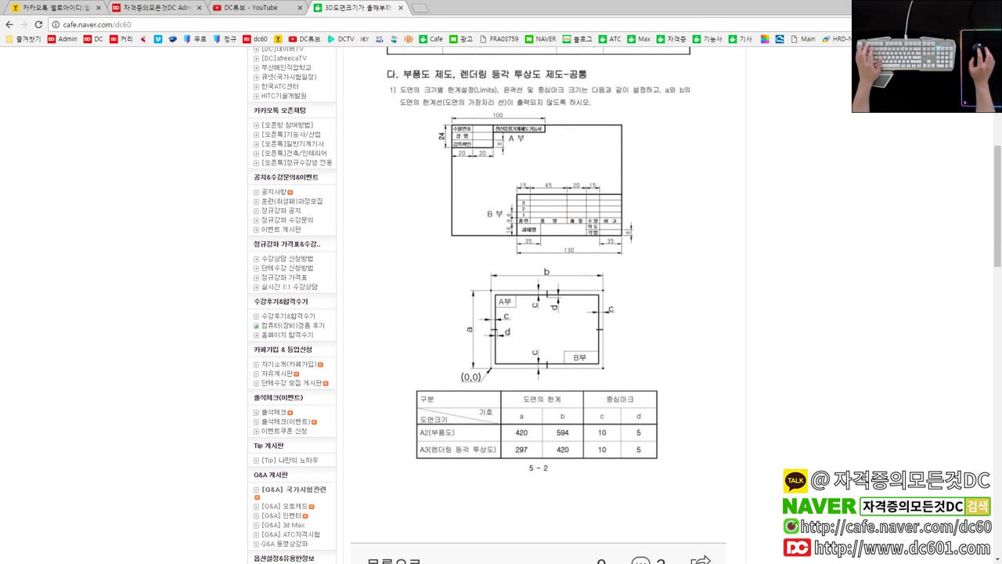
{"action": "key", "text": "alt+Tab"}
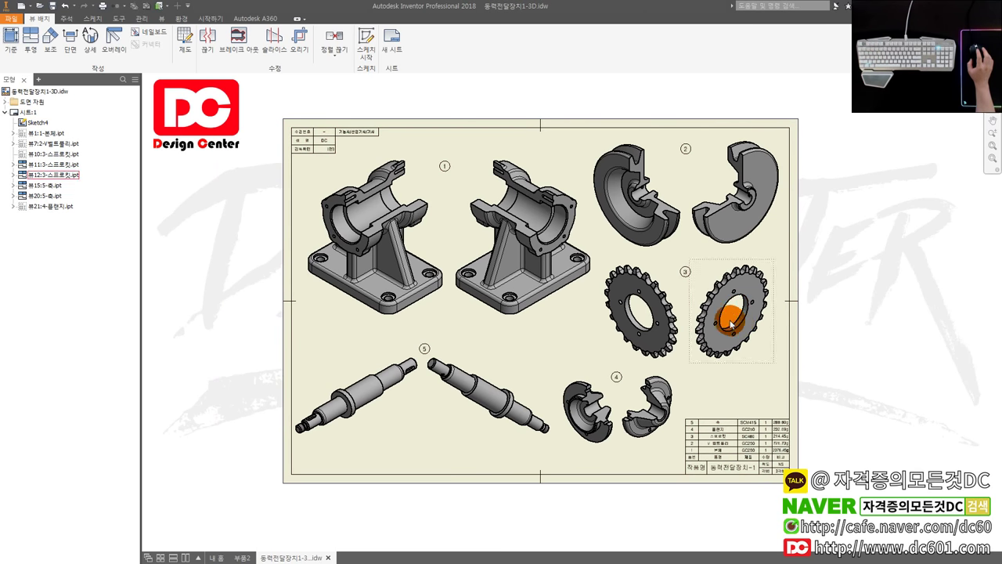
{"action": "scroll", "coordinate": [689, 345], "scroll_direction": "down", "scroll_amount": 1}
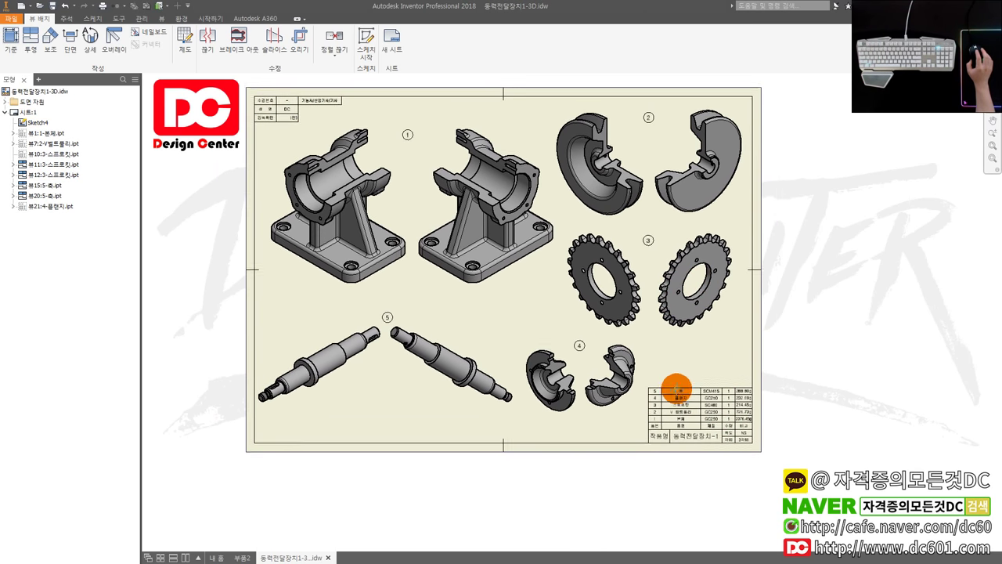
{"action": "scroll", "coordinate": [673, 392], "scroll_direction": "up", "scroll_amount": 1}
{"action": "left_click", "coordinate": [696, 408]}
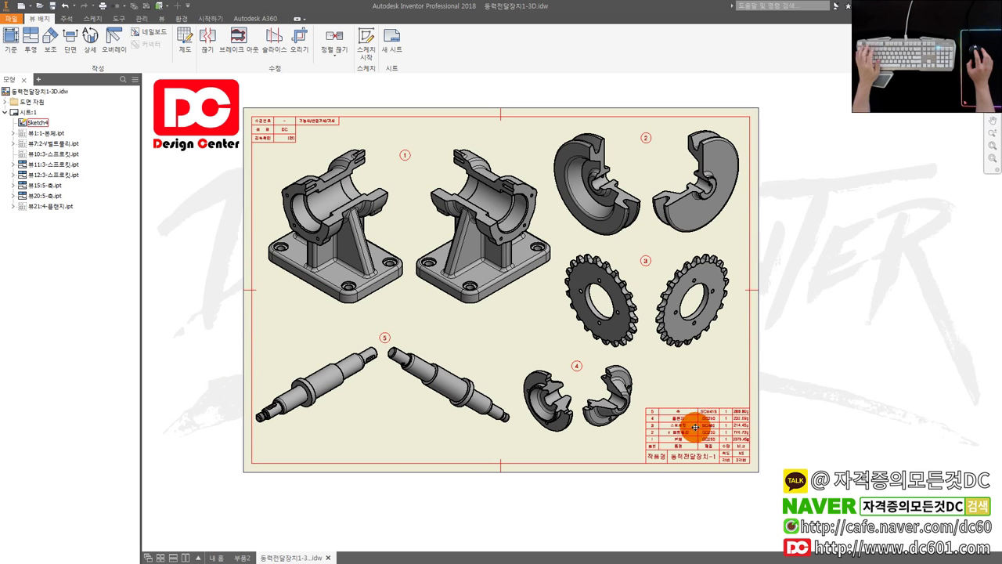
{"action": "middle_click_drag", "start_coordinate": [698, 425], "coordinate": [706, 411]}
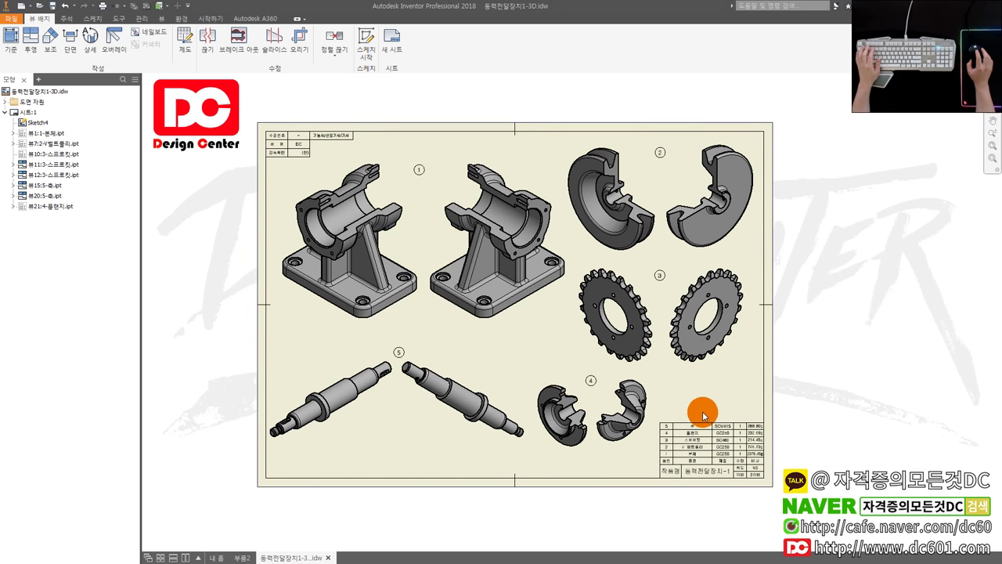
{"action": "left_click", "coordinate": [706, 425]}
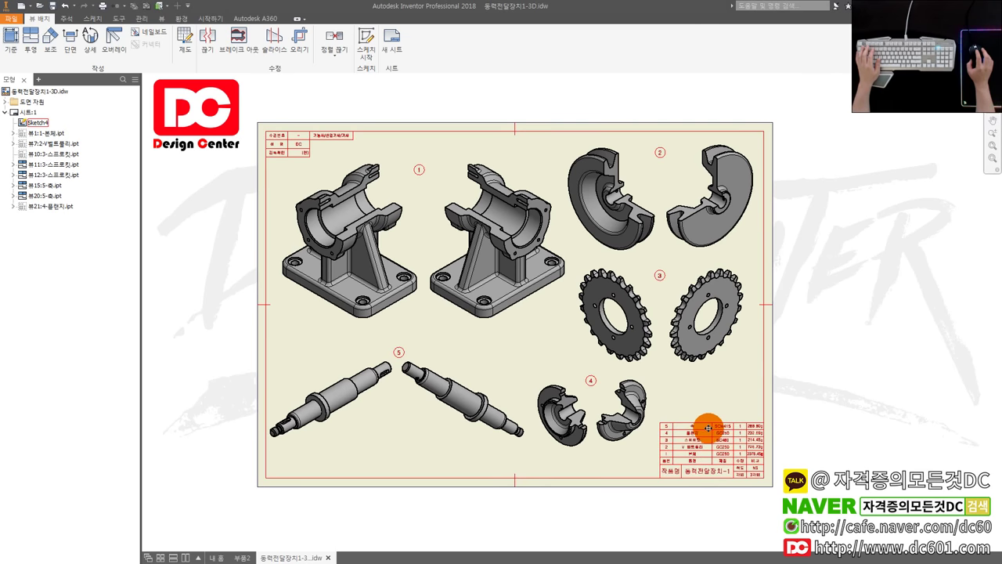
{"action": "left_click", "coordinate": [794, 412]}
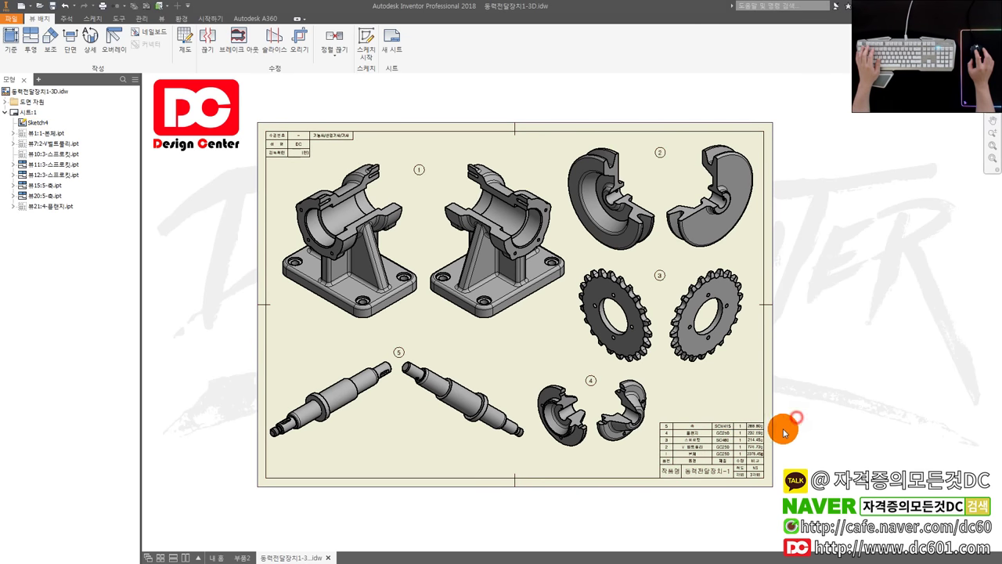
{"action": "middle_click_drag", "start_coordinate": [796, 424], "coordinate": [802, 405]}
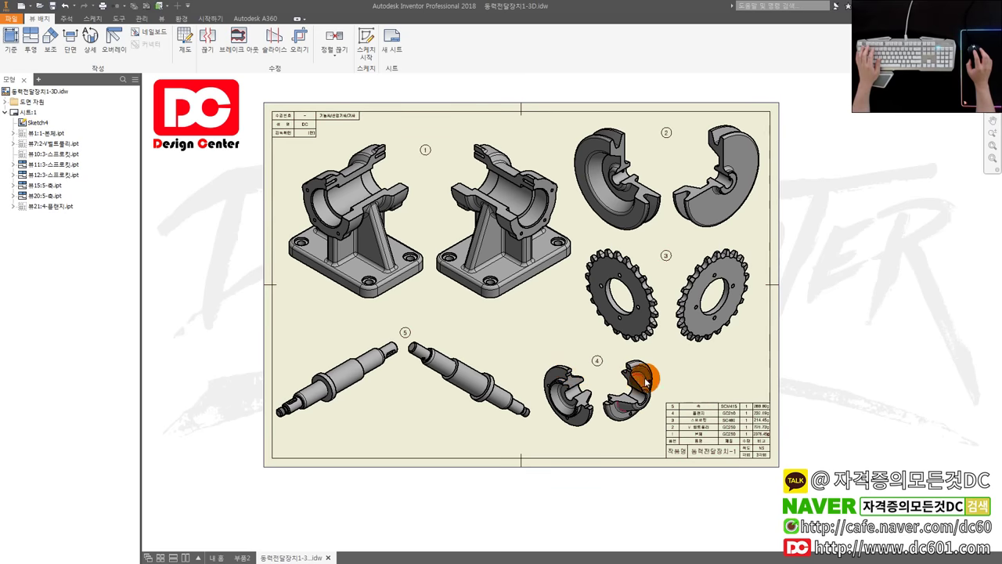
{"action": "left_click", "coordinate": [703, 409]}
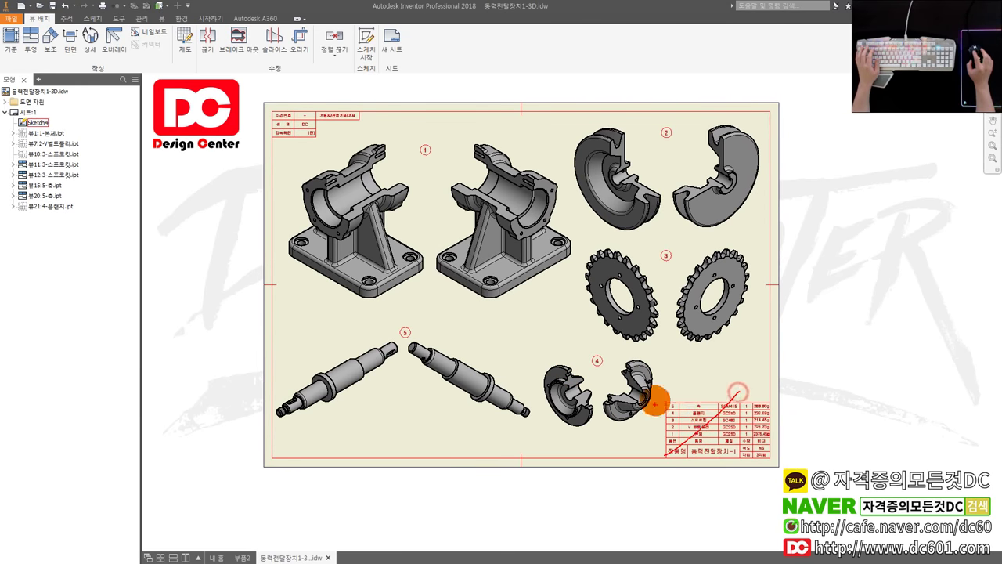
{"action": "left_click_drag", "start_coordinate": [655, 402], "coordinate": [764, 479]}
{"action": "left_click_drag", "start_coordinate": [391, 357], "coordinate": [427, 317]}
{"action": "left_click_drag", "start_coordinate": [441, 180], "coordinate": [521, 151]}
{"action": "left_click_drag", "start_coordinate": [640, 165], "coordinate": [684, 157]}
{"action": "left_click_drag", "start_coordinate": [678, 275], "coordinate": [675, 278]}
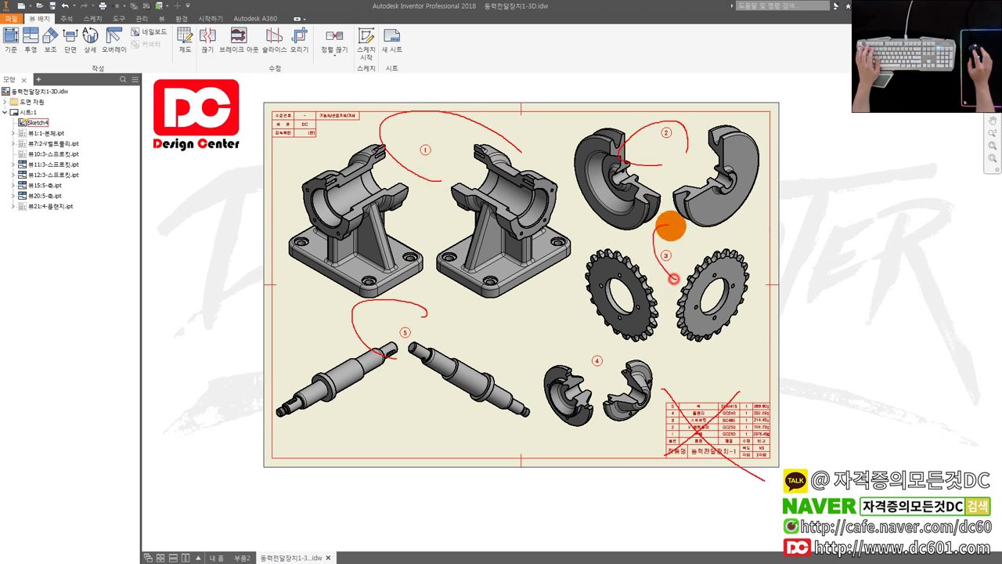
{"action": "left_click_drag", "start_coordinate": [615, 371], "coordinate": [623, 364]}
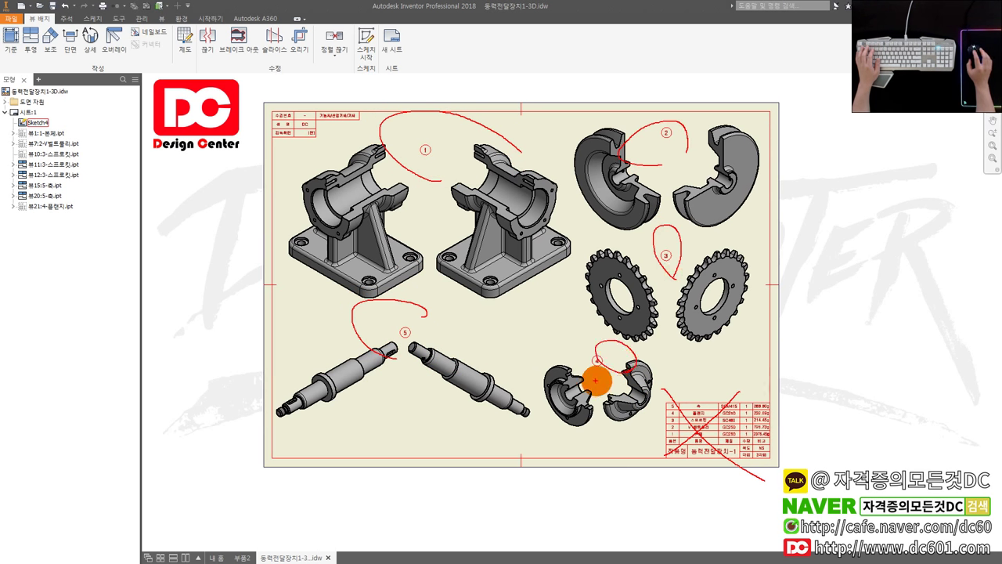
{"action": "left_click", "coordinate": [679, 394]}
{"action": "key", "text": "Escape"}
{"action": "scroll", "coordinate": [716, 439], "scroll_direction": "up", "scroll_amount": 1}
{"action": "scroll", "coordinate": [713, 436], "scroll_direction": "down", "scroll_amount": 1}
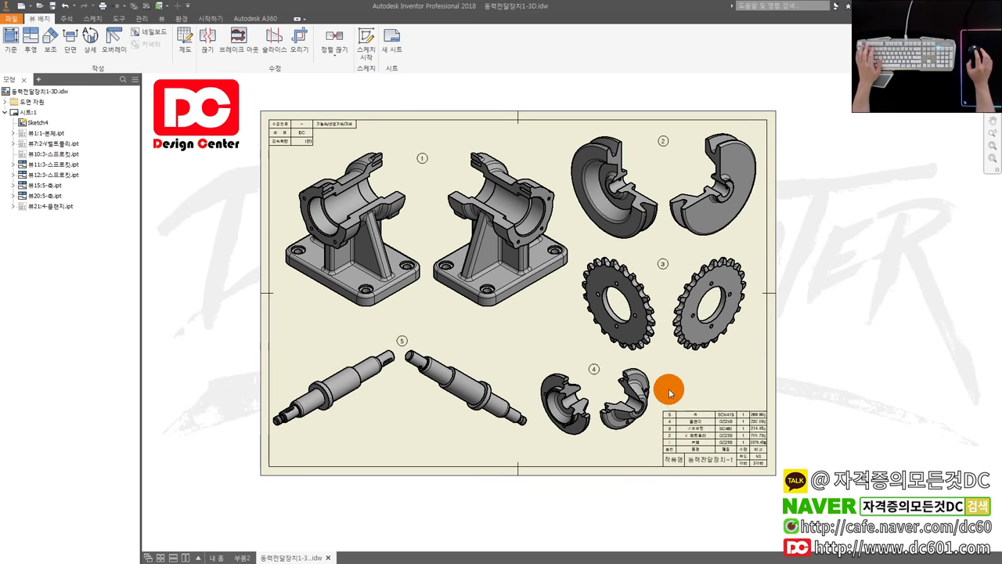
{"action": "middle_click_drag", "start_coordinate": [689, 398], "coordinate": [696, 410]}
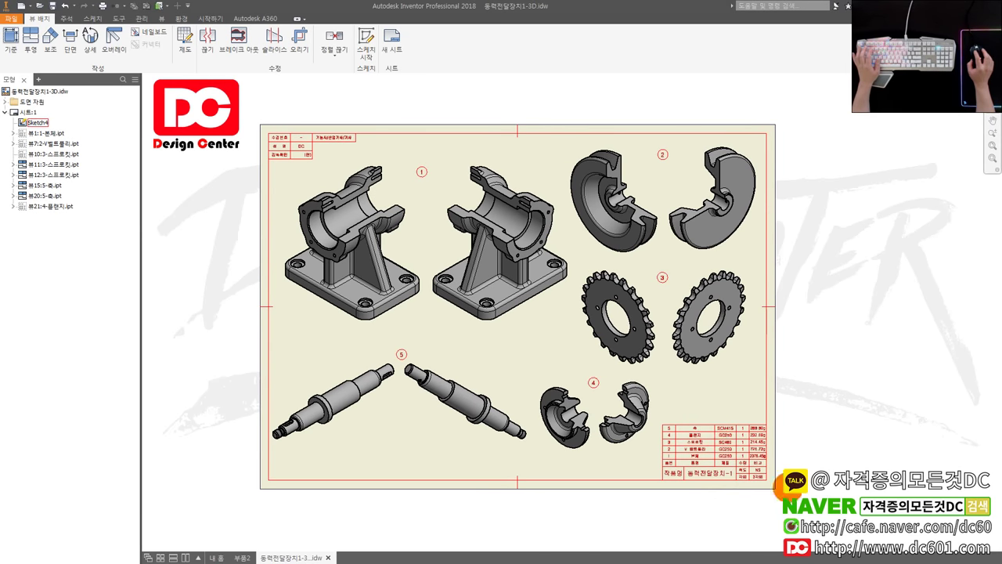
{"action": "mouse_move", "coordinate": [811, 446]}
{"action": "left_mouse_down"}
{"action": "mouse_move", "coordinate": [659, 492]}
{"action": "mouse_move", "coordinate": [642, 414]}
{"action": "left_mouse_up"}
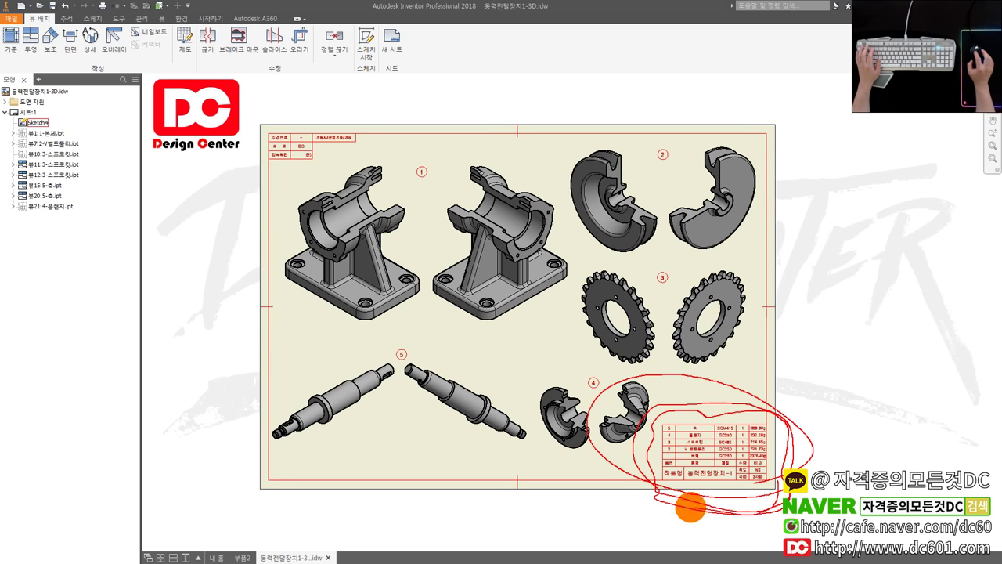
{"action": "key", "text": "Escape"}
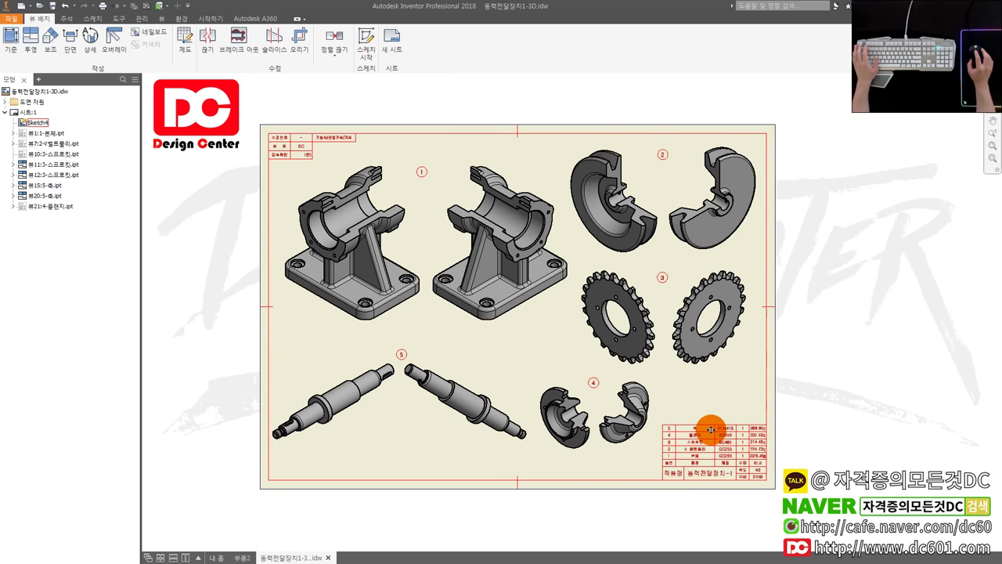
{"action": "scroll", "coordinate": [747, 458], "scroll_direction": "down", "scroll_amount": 1}
{"action": "scroll", "coordinate": [733, 407], "scroll_direction": "down", "scroll_amount": 2}
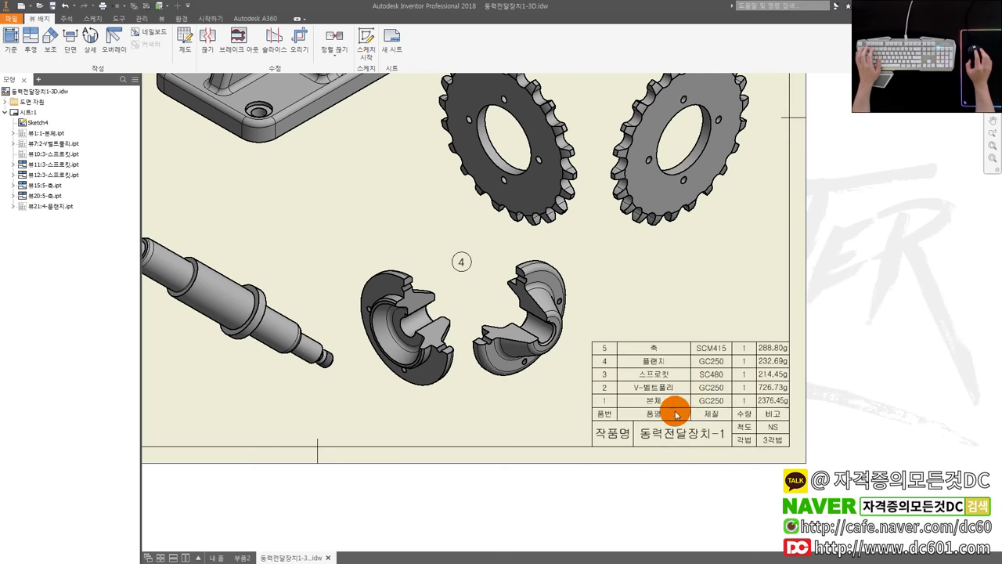
{"action": "scroll", "coordinate": [783, 376], "scroll_direction": "up", "scroll_amount": 1}
{"action": "scroll", "coordinate": [772, 358], "scroll_direction": "up", "scroll_amount": 3}
{"action": "scroll", "coordinate": [767, 365], "scroll_direction": "down", "scroll_amount": 1}
{"action": "scroll", "coordinate": [759, 381], "scroll_direction": "down", "scroll_amount": 1}
{"action": "scroll", "coordinate": [745, 387], "scroll_direction": "up", "scroll_amount": 1}
{"action": "scroll", "coordinate": [732, 404], "scroll_direction": "down", "scroll_amount": 1}
{"action": "scroll", "coordinate": [722, 384], "scroll_direction": "up", "scroll_amount": 1}
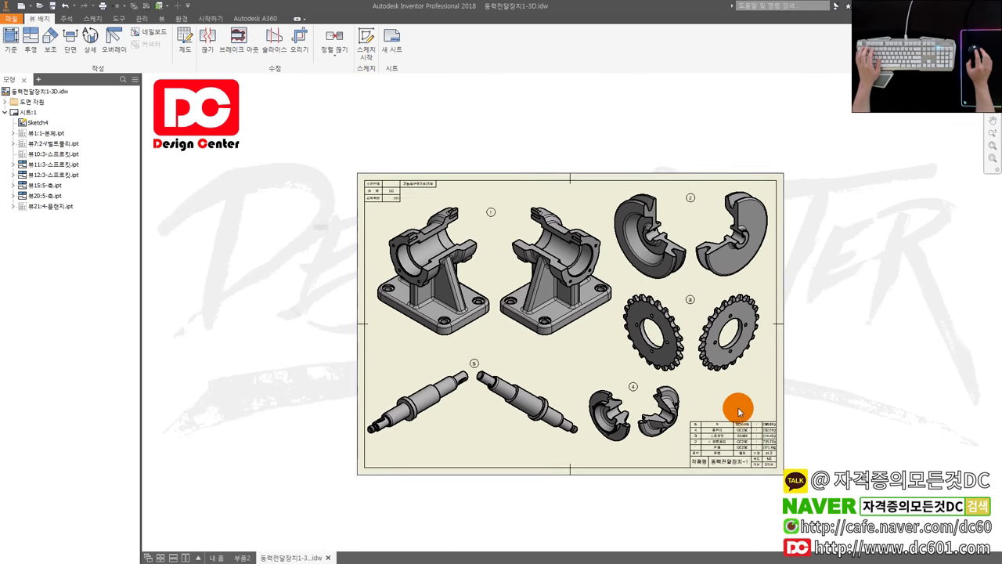
{"action": "scroll", "coordinate": [715, 436], "scroll_direction": "down", "scroll_amount": 3}
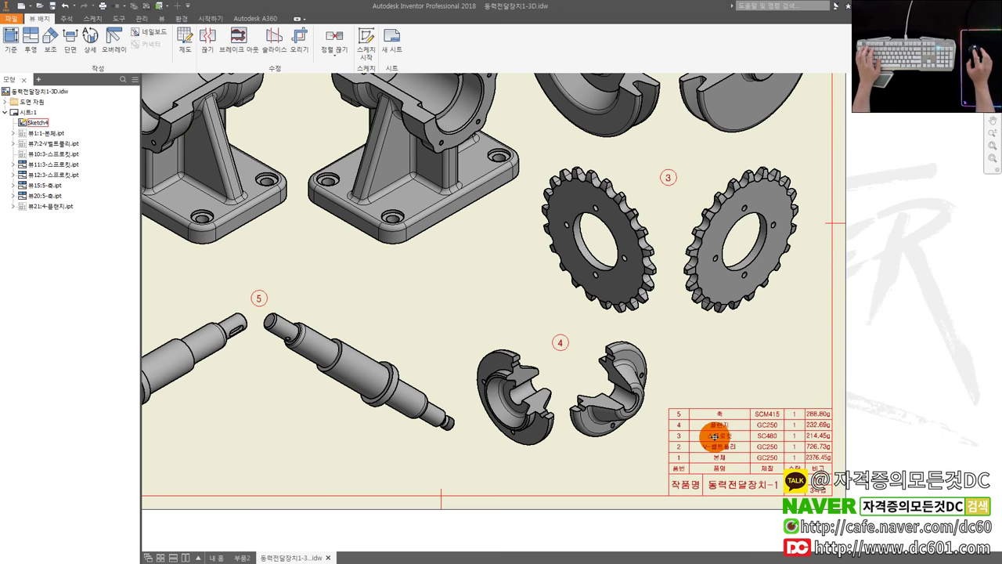
{"action": "scroll", "coordinate": [714, 436], "scroll_direction": "up", "scroll_amount": 2}
{"action": "scroll", "coordinate": [697, 430], "scroll_direction": "up", "scroll_amount": 1}
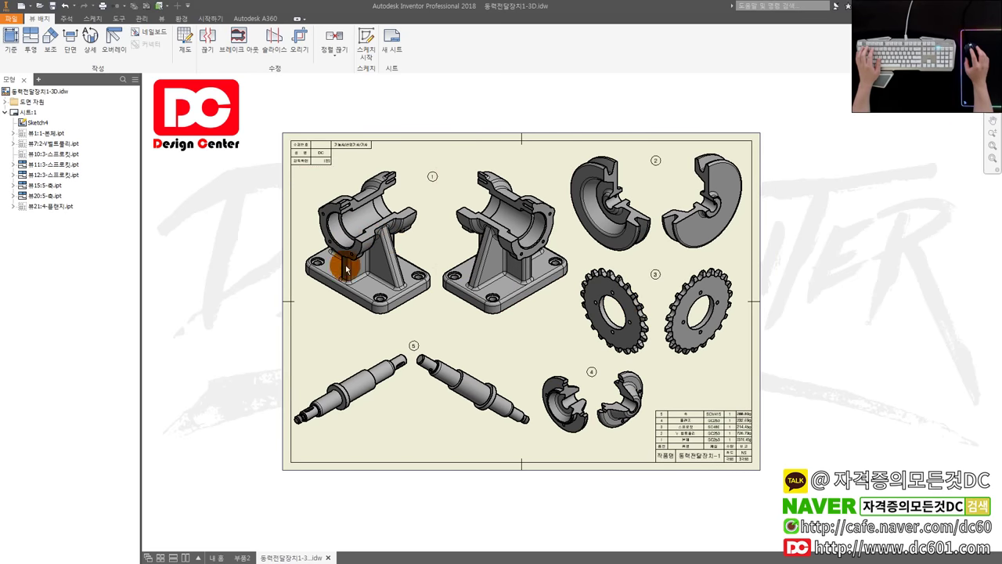
{"action": "middle_click_drag", "start_coordinate": [608, 352], "coordinate": [815, 329]}
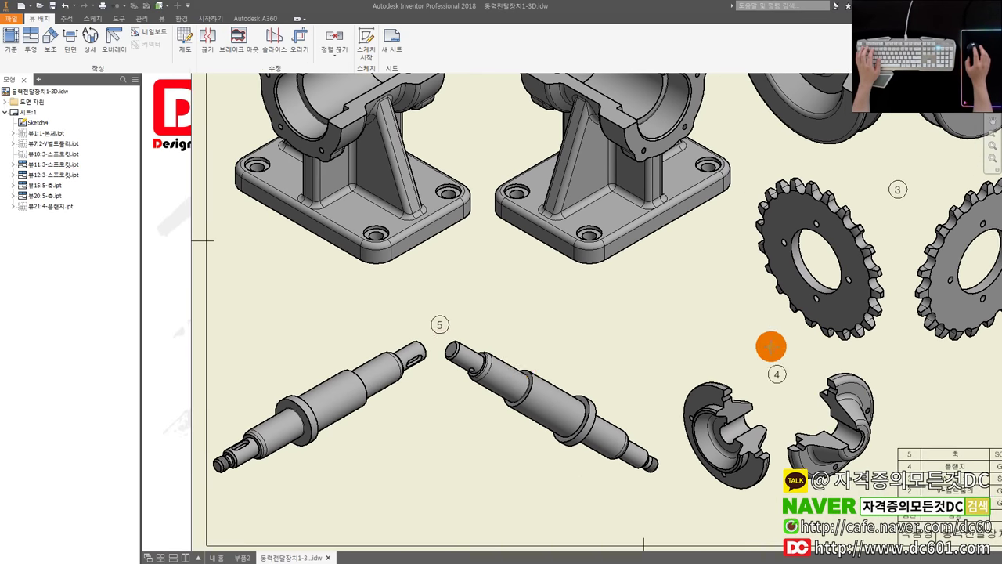
{"action": "key", "text": "Home"}
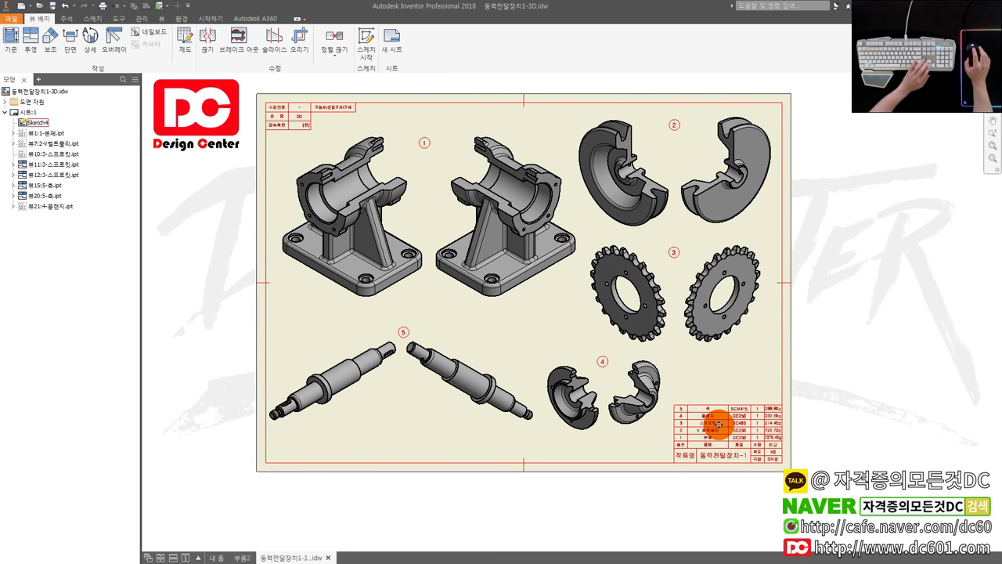
{"action": "mouse_move", "coordinate": [785, 434]}
{"action": "middle_mouse_down"}
{"action": "mouse_move", "coordinate": [835, 431]}
{"action": "mouse_move", "coordinate": [807, 462]}
{"action": "mouse_move", "coordinate": [791, 462]}
{"action": "mouse_move", "coordinate": [810, 455]}
{"action": "middle_mouse_up"}
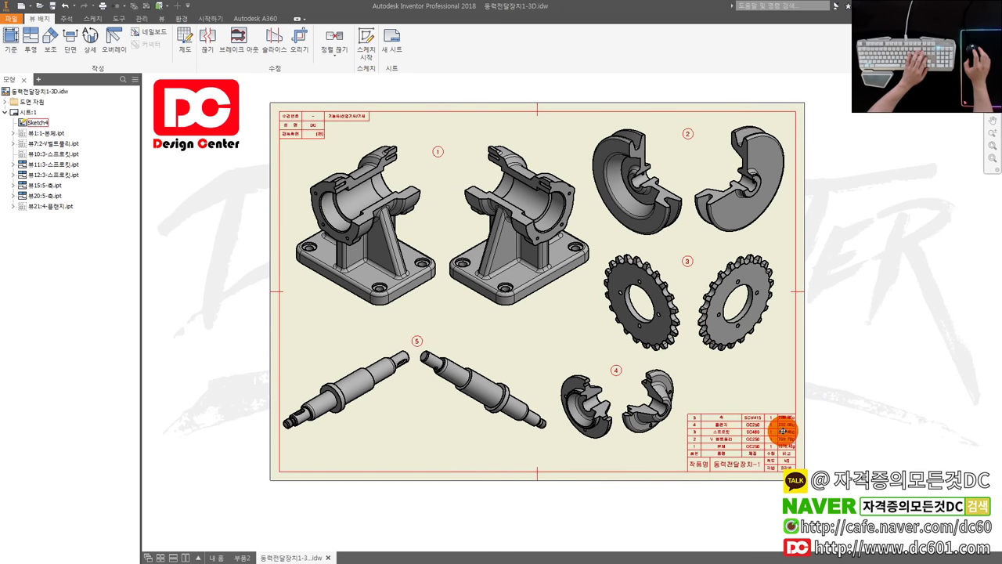
{"action": "scroll", "coordinate": [785, 423], "scroll_direction": "up", "scroll_amount": 2}
{"action": "scroll", "coordinate": [741, 437], "scroll_direction": "up", "scroll_amount": 2}
{"action": "scroll", "coordinate": [663, 449], "scroll_direction": "up", "scroll_amount": 2}
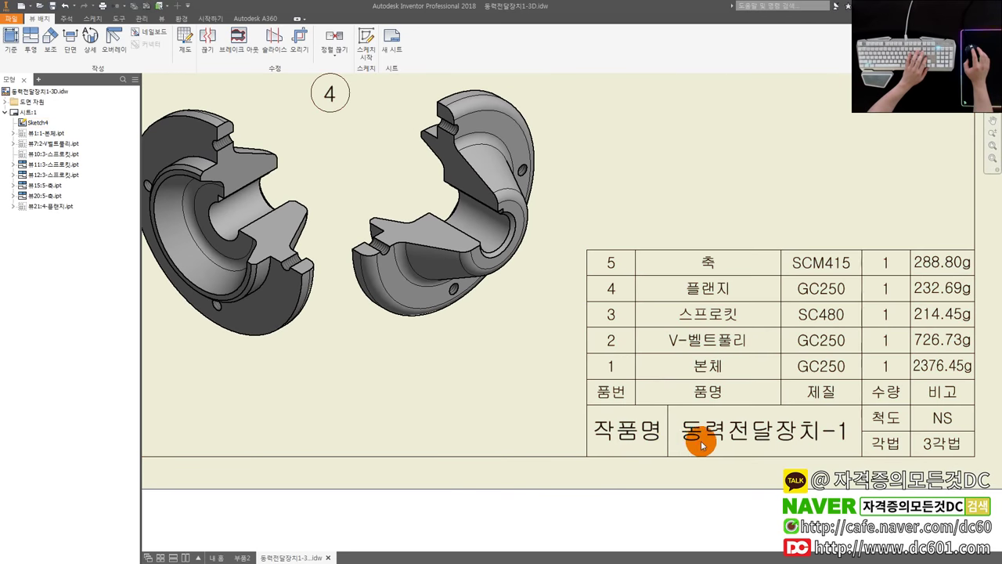
{"action": "scroll", "coordinate": [721, 440], "scroll_direction": "down", "scroll_amount": 4}
{"action": "scroll", "coordinate": [754, 442], "scroll_direction": "up", "scroll_amount": 2}
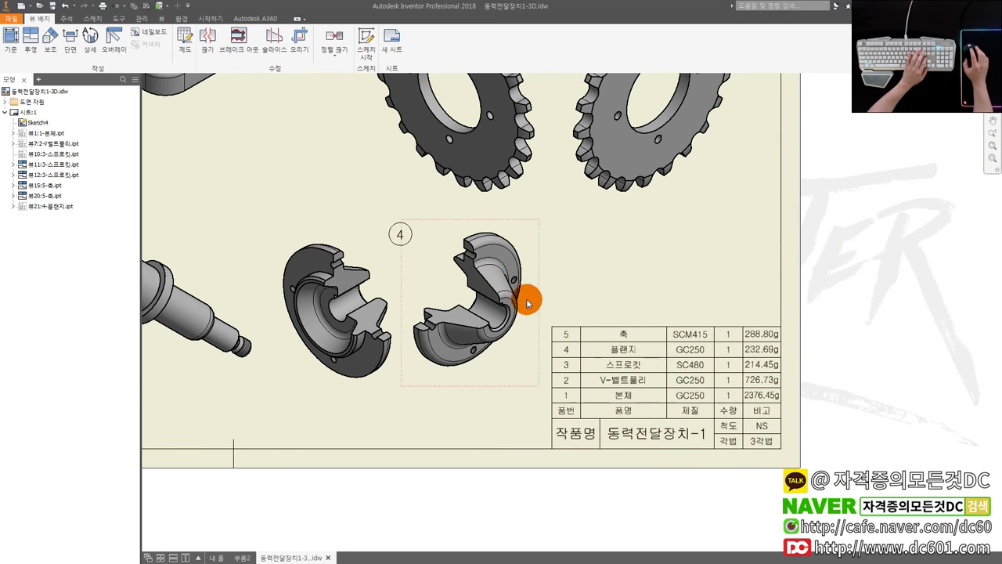
{"action": "middle_click_drag", "start_coordinate": [527, 302], "coordinate": [640, 345]}
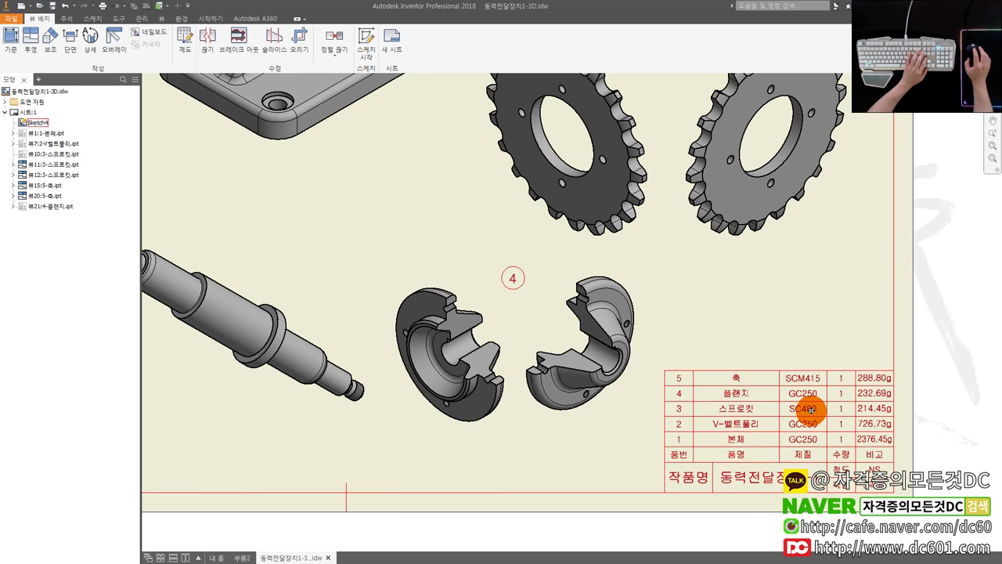
{"action": "scroll", "coordinate": [814, 408], "scroll_direction": "down", "scroll_amount": 3}
{"action": "scroll", "coordinate": [890, 436], "scroll_direction": "down", "scroll_amount": 1}
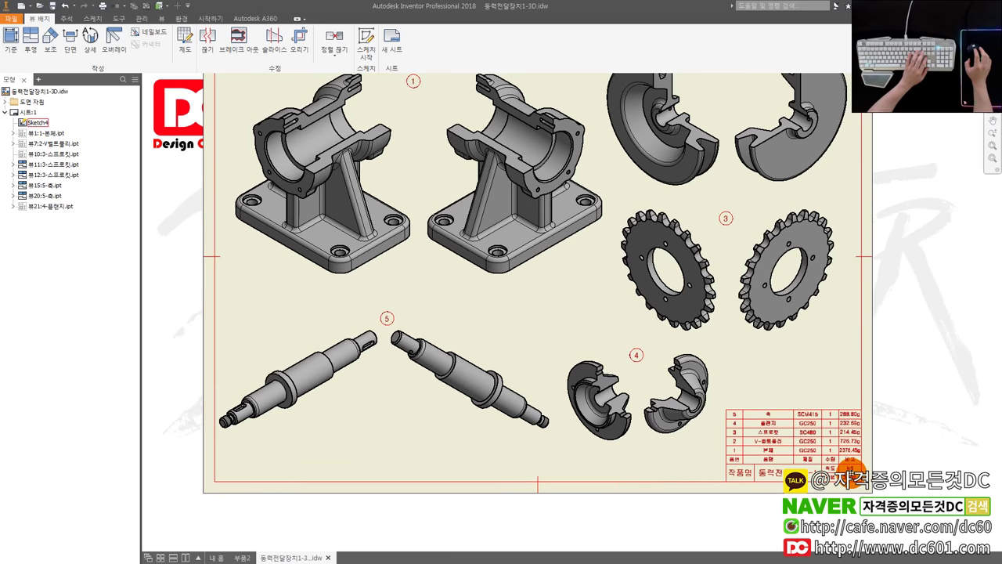
{"action": "scroll", "coordinate": [849, 467], "scroll_direction": "up", "scroll_amount": 4}
{"action": "scroll", "coordinate": [850, 468], "scroll_direction": "down", "scroll_amount": 2}
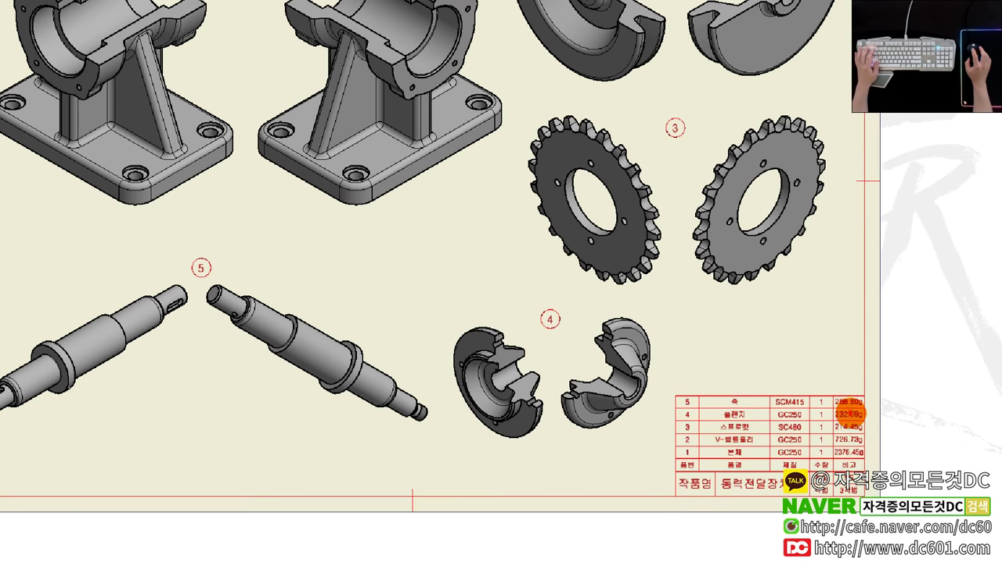
{"action": "mouse_move", "coordinate": [853, 411]}
{"action": "left_mouse_down"}
{"action": "mouse_move", "coordinate": [828, 407]}
{"action": "mouse_move", "coordinate": [853, 453]}
{"action": "left_mouse_up"}
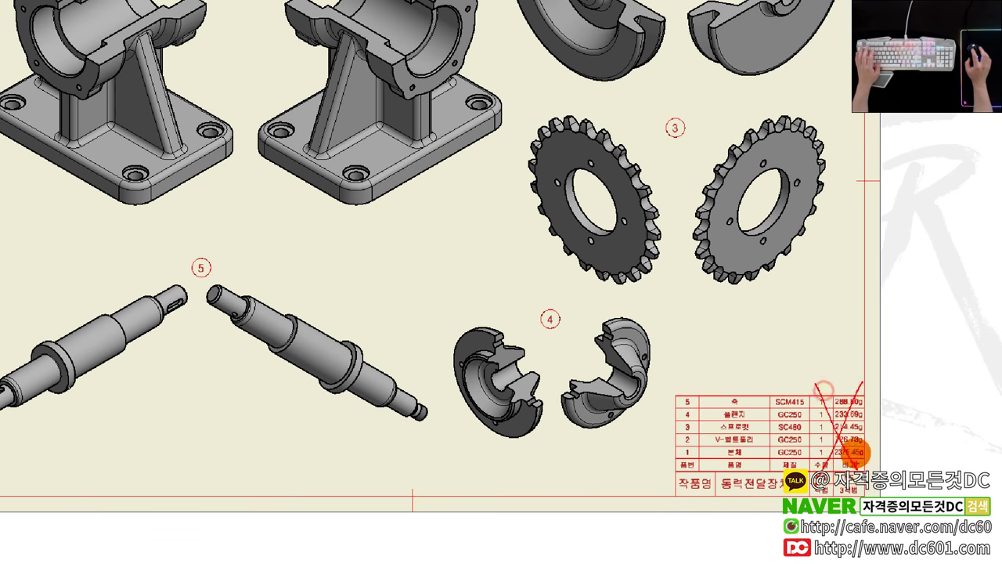
{"action": "key", "text": "Escape"}
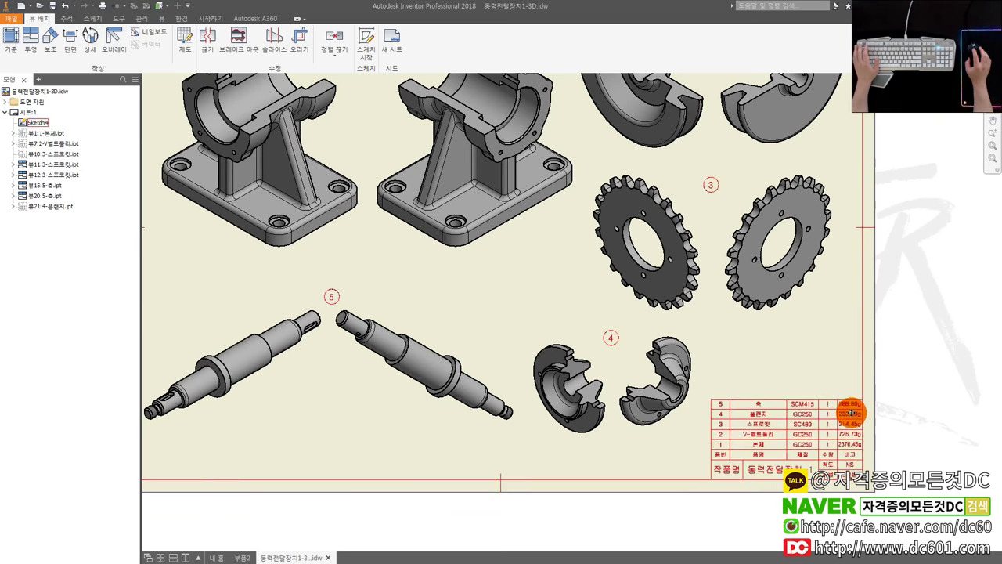
{"action": "scroll", "coordinate": [775, 383], "scroll_direction": "down", "scroll_amount": 2}
{"action": "scroll", "coordinate": [752, 404], "scroll_direction": "down", "scroll_amount": 1}
{"action": "scroll", "coordinate": [731, 404], "scroll_direction": "up", "scroll_amount": 2}
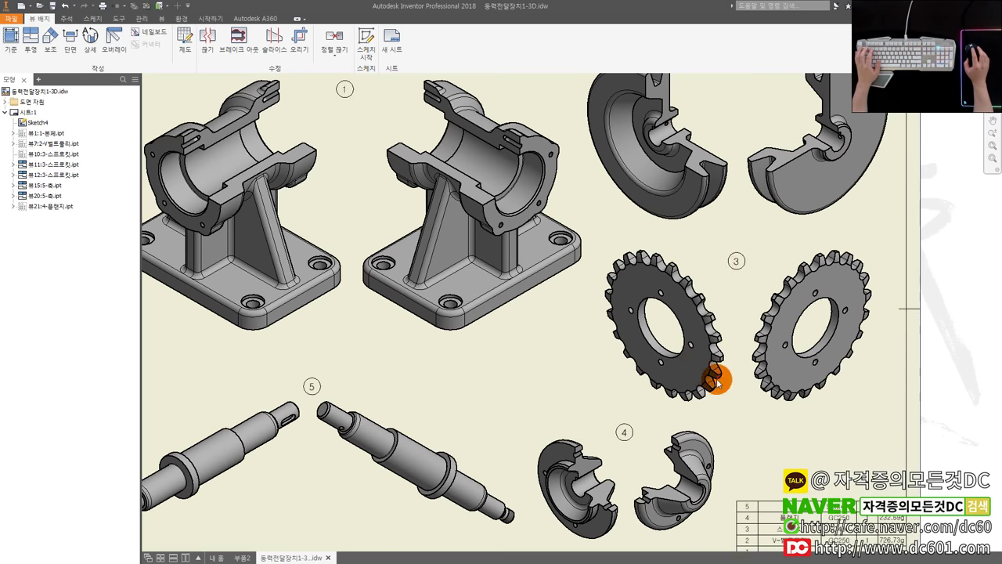
{"action": "scroll", "coordinate": [549, 281], "scroll_direction": "down", "scroll_amount": 1}
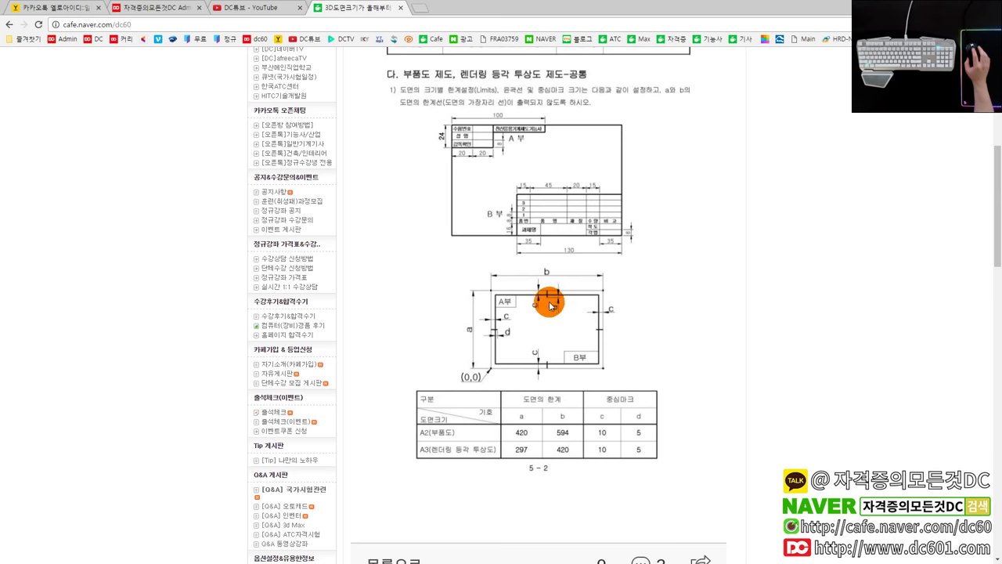
- Scroll the post to the sheet-limits table: A2 420×594, A3 297×420, centre marks 10/5
{"action": "scroll", "coordinate": [545, 301], "scroll_direction": "down", "scroll_amount": 1}
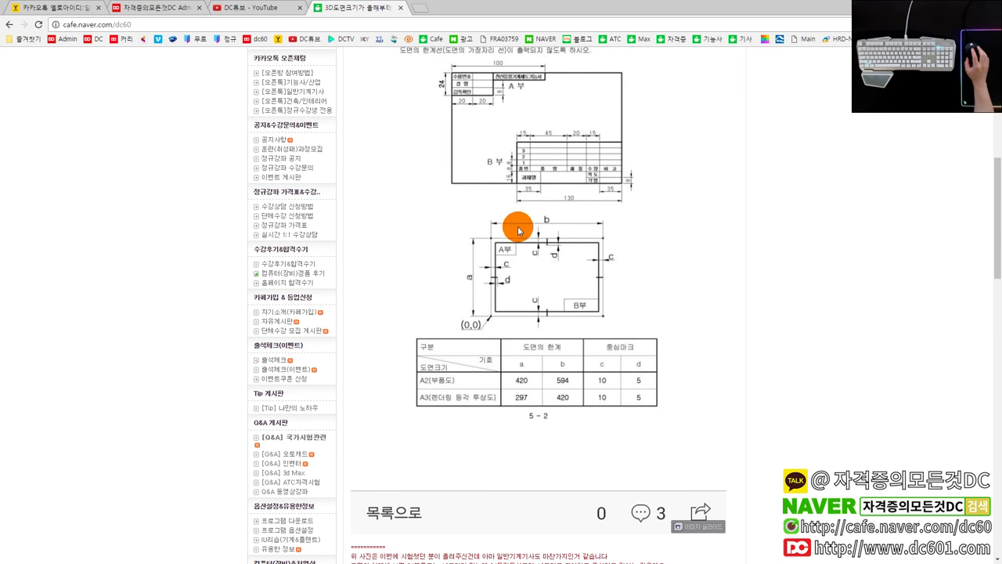
{"action": "scroll", "coordinate": [532, 235], "scroll_direction": "up", "scroll_amount": 1}
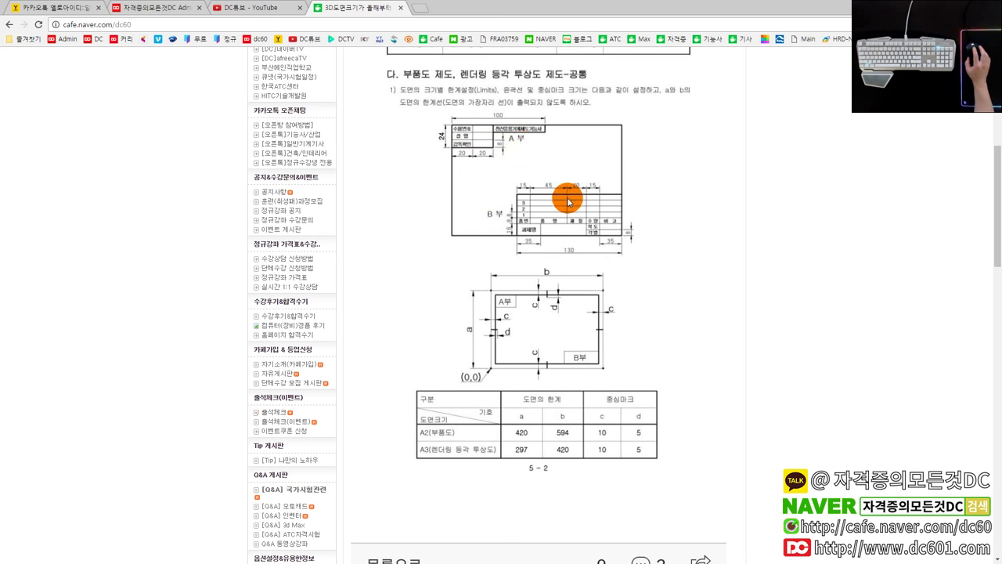
{"action": "scroll", "coordinate": [560, 184], "scroll_direction": "down", "scroll_amount": 1}
{"action": "scroll", "coordinate": [549, 259], "scroll_direction": "down", "scroll_amount": 1}
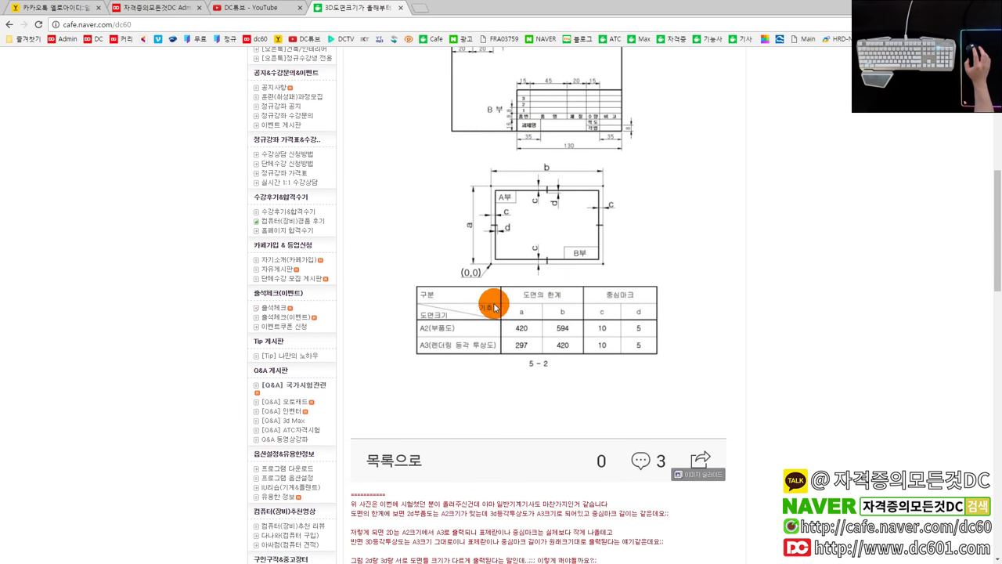
{"action": "scroll", "coordinate": [495, 307], "scroll_direction": "down", "scroll_amount": 1}
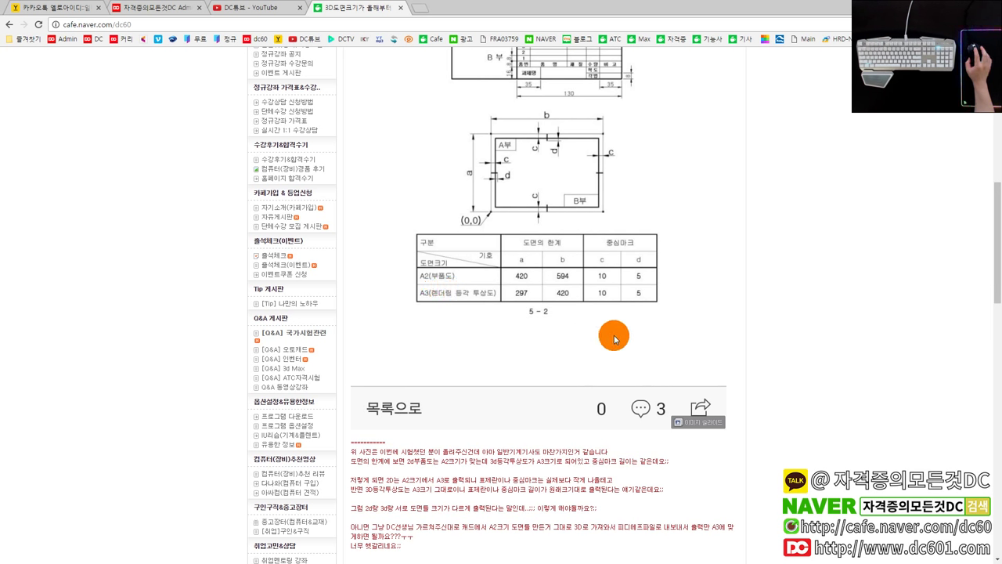
{"action": "scroll", "coordinate": [614, 338], "scroll_direction": "down", "scroll_amount": 1}
{"action": "scroll", "coordinate": [644, 262], "scroll_direction": "up", "scroll_amount": 1}
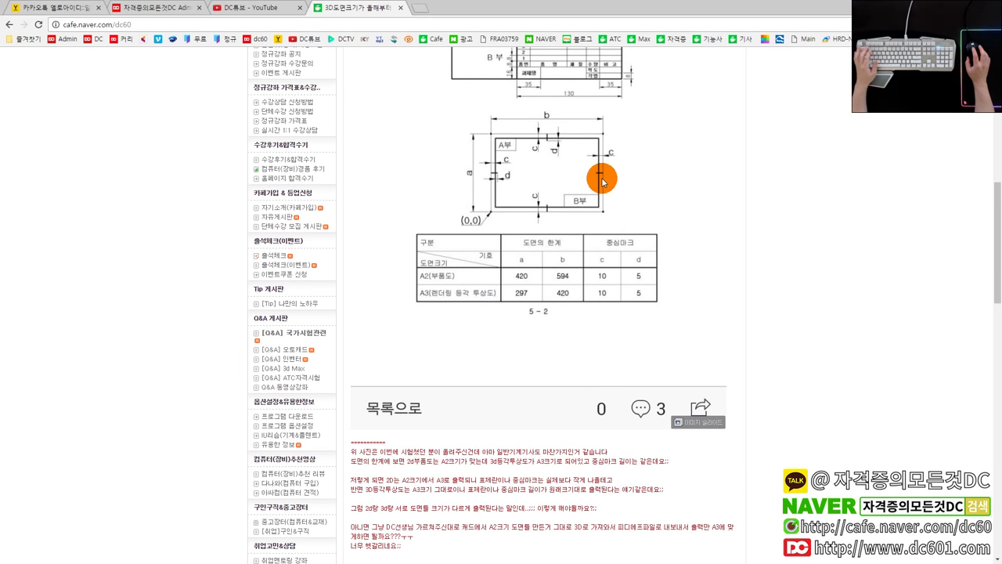
{"action": "left_click_drag", "start_coordinate": [602, 180], "coordinate": [601, 177]}
{"action": "left_click_drag", "start_coordinate": [554, 152], "coordinate": [554, 156]}
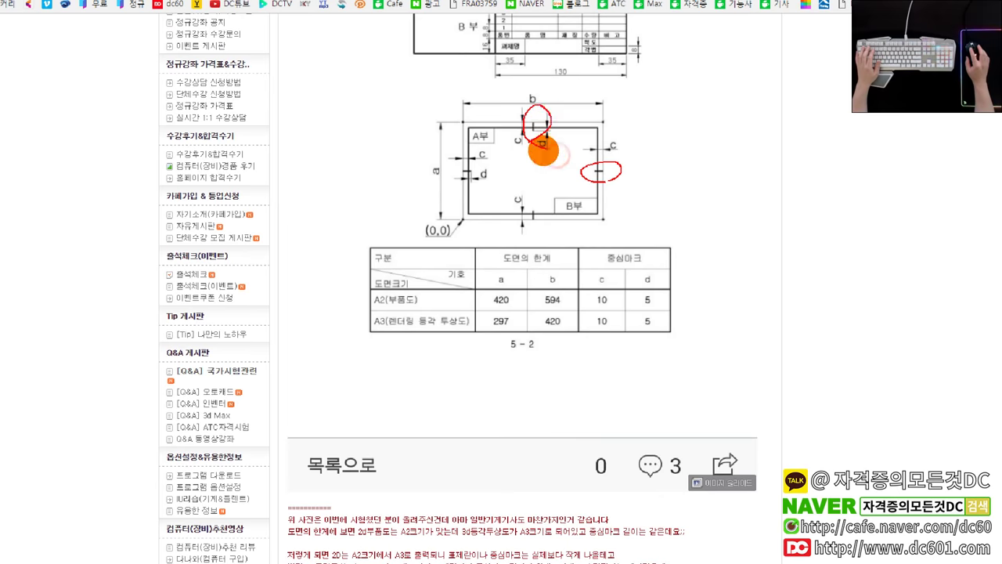
{"action": "key", "text": "Escape"}
{"action": "scroll", "coordinate": [640, 229], "scroll_direction": "down", "scroll_amount": 2}
{"action": "scroll", "coordinate": [640, 229], "scroll_direction": "up", "scroll_amount": 1}
{"action": "scroll", "coordinate": [579, 188], "scroll_direction": "up", "scroll_amount": 2}
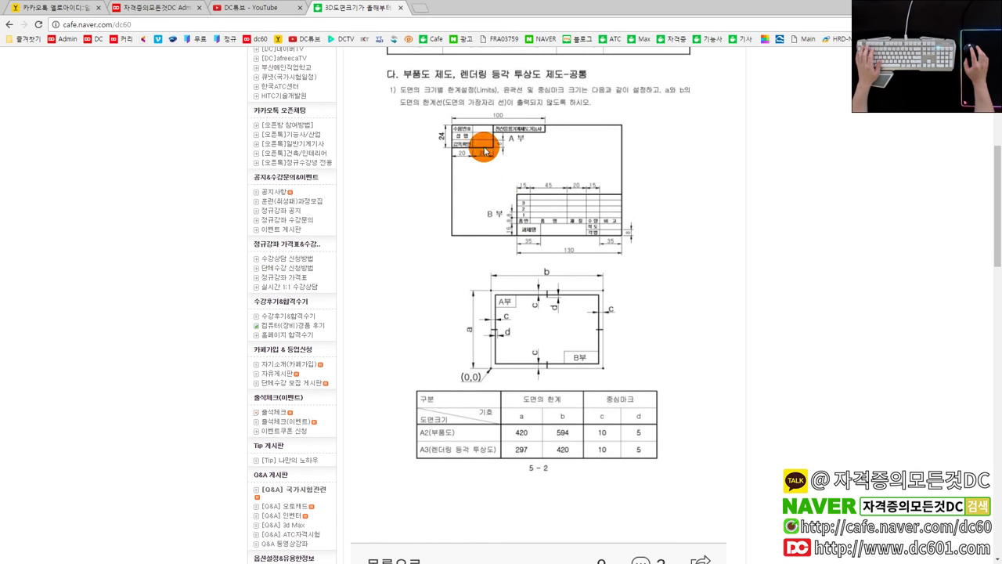
{"action": "scroll", "coordinate": [519, 172], "scroll_direction": "down", "scroll_amount": 2}
{"action": "scroll", "coordinate": [519, 174], "scroll_direction": "down", "scroll_amount": 2}
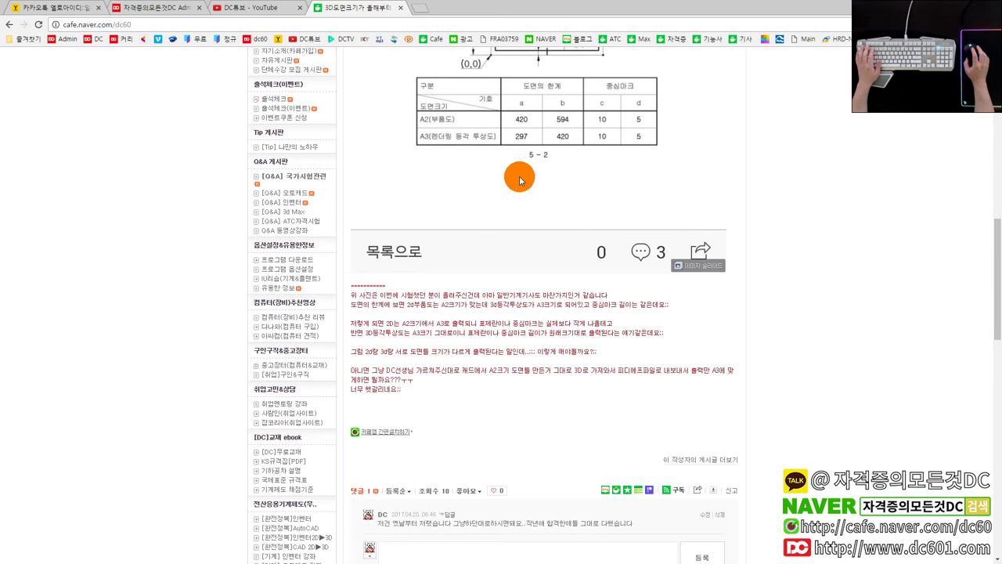
{"action": "scroll", "coordinate": [519, 178], "scroll_direction": "down", "scroll_amount": 1}
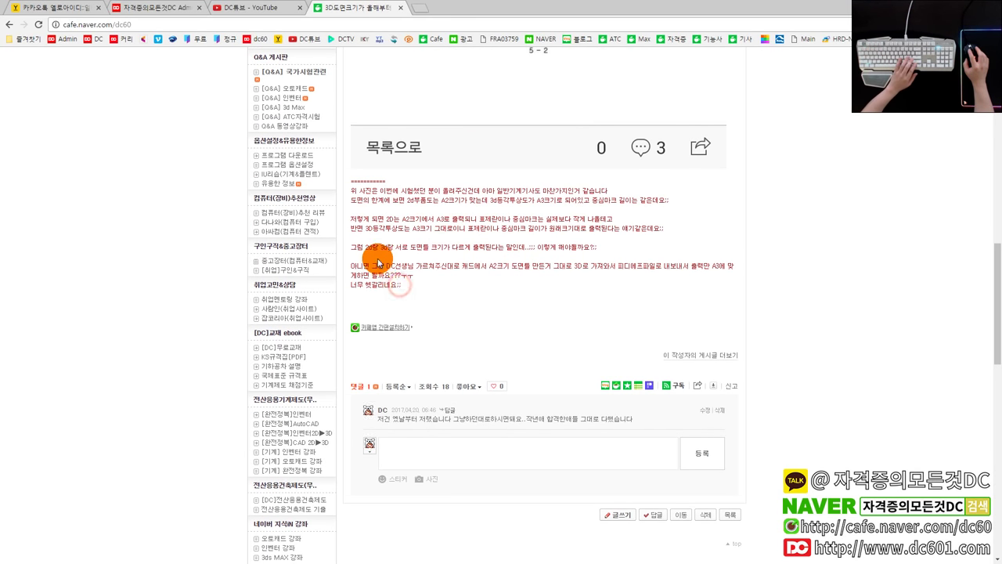
{"action": "scroll", "coordinate": [443, 282], "scroll_direction": "up", "scroll_amount": 1}
{"action": "scroll", "coordinate": [447, 282], "scroll_direction": "up", "scroll_amount": 1}
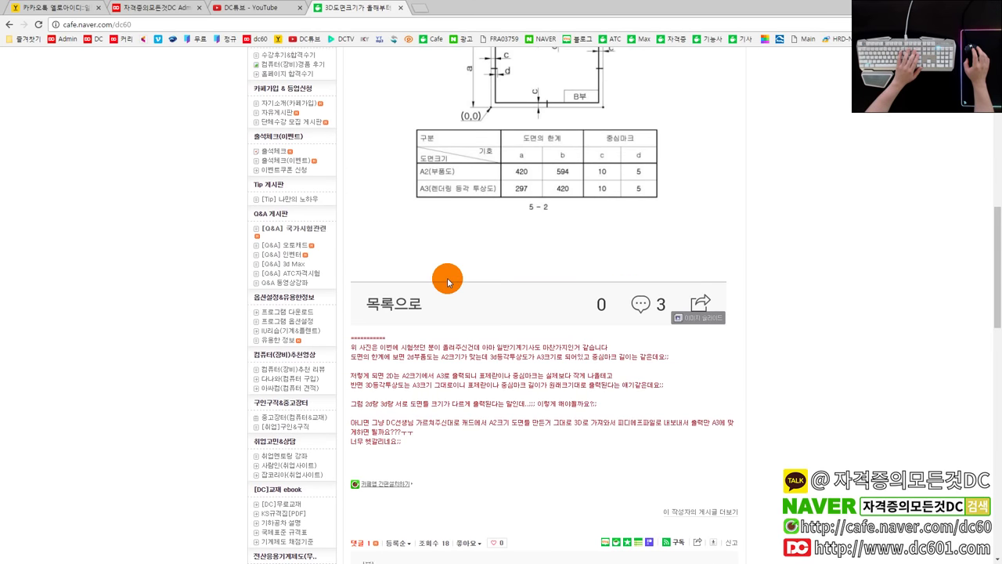
{"action": "scroll", "coordinate": [449, 286], "scroll_direction": "down", "scroll_amount": 1}
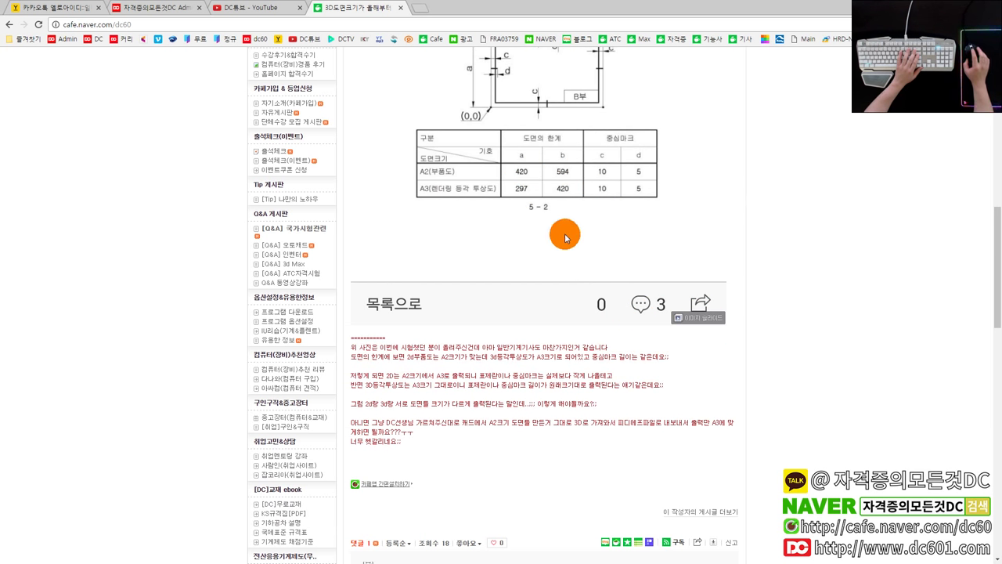
{"action": "scroll", "coordinate": [564, 233], "scroll_direction": "up", "scroll_amount": 1}
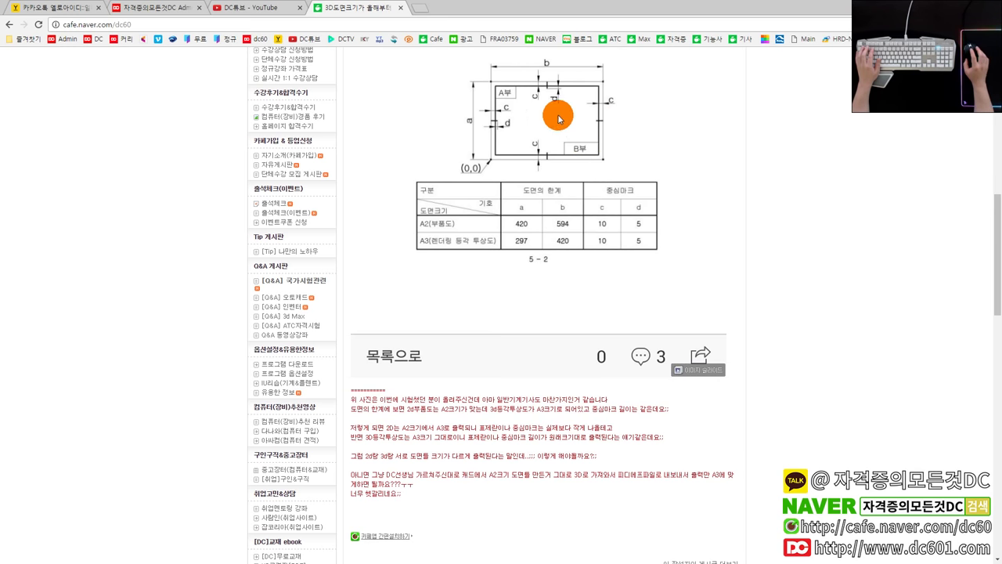
{"action": "scroll", "coordinate": [517, 164], "scroll_direction": "up", "scroll_amount": 1}
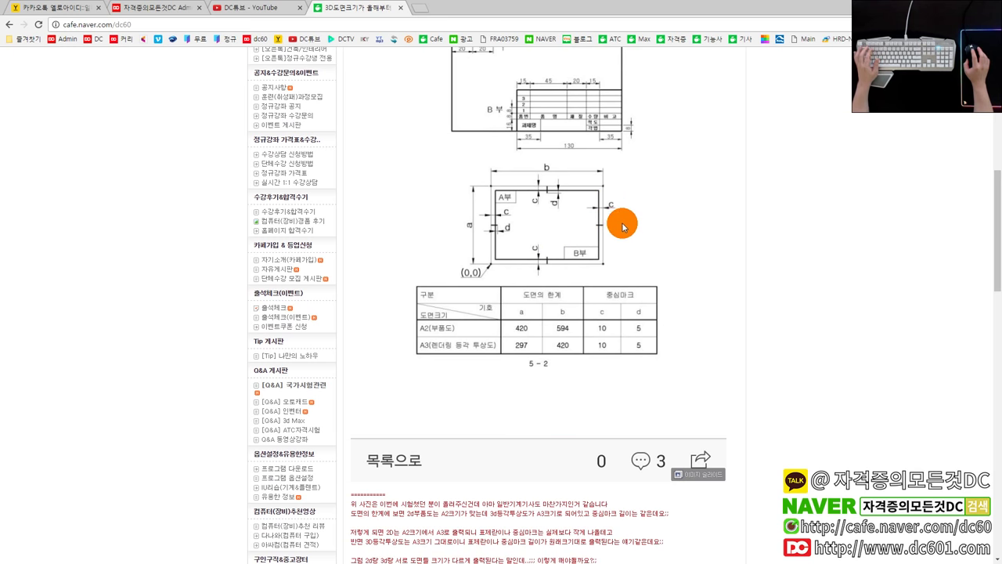
{"action": "left_click_drag", "start_coordinate": [622, 169], "coordinate": [609, 187]}
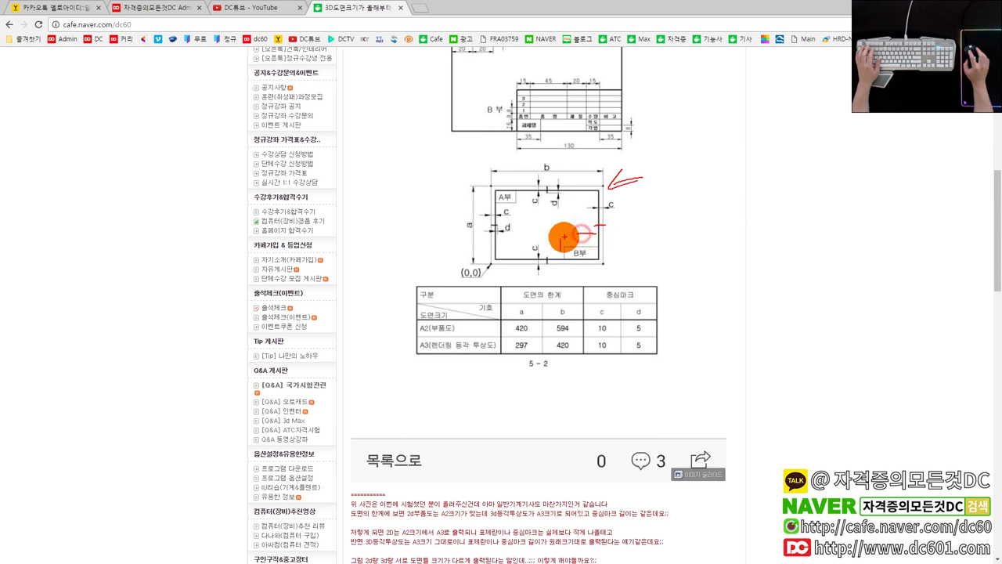
{"action": "left_click_drag", "start_coordinate": [560, 261], "coordinate": [600, 232]}
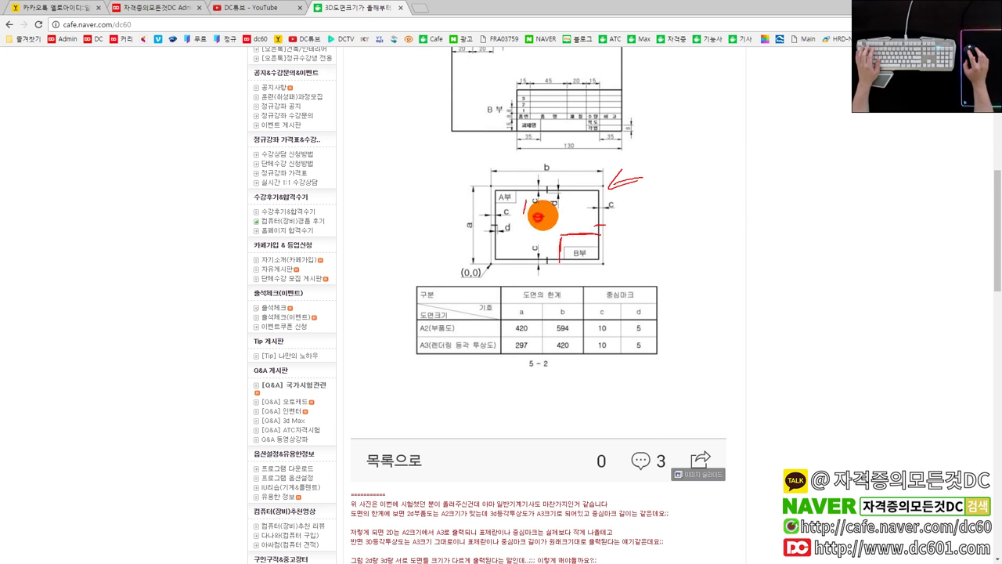
{"action": "mouse_move", "coordinate": [498, 205]}
{"action": "left_mouse_down"}
{"action": "mouse_move", "coordinate": [536, 186]}
{"action": "mouse_move", "coordinate": [517, 194]}
{"action": "mouse_move", "coordinate": [544, 230]}
{"action": "mouse_move", "coordinate": [606, 232]}
{"action": "left_mouse_up"}
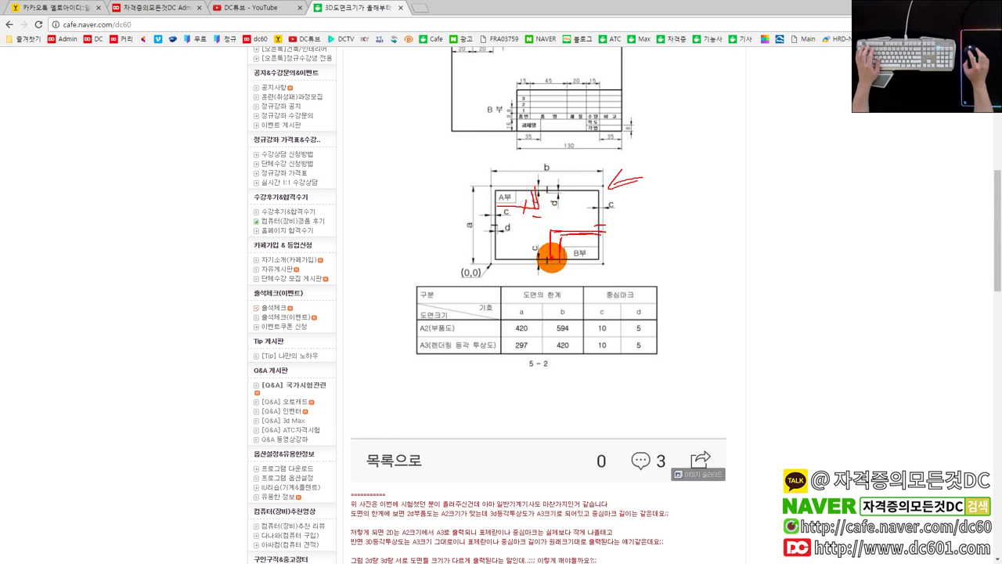
{"action": "left_click_drag", "start_coordinate": [560, 227], "coordinate": [600, 229]}
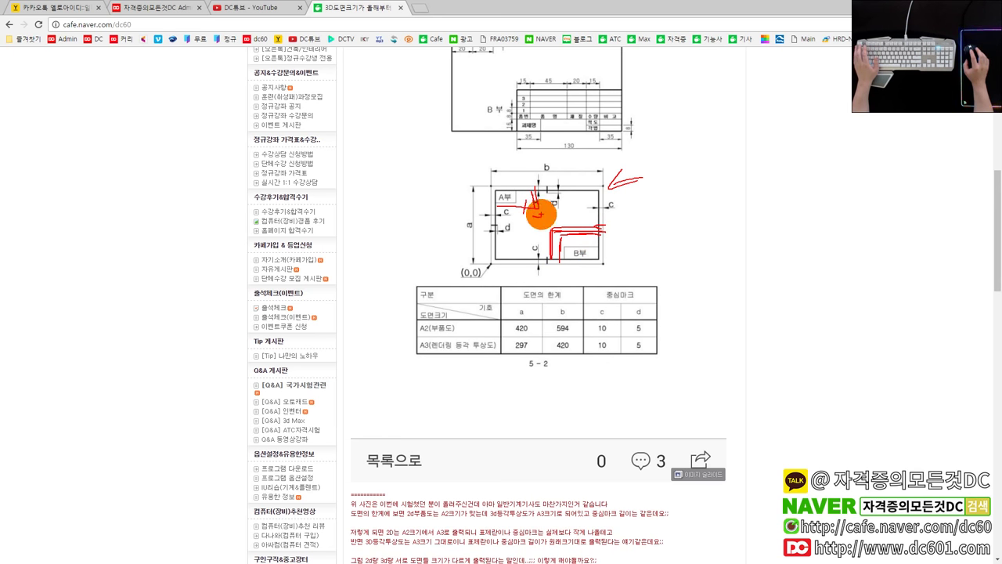
{"action": "key", "text": "Escape"}
{"action": "scroll", "coordinate": [674, 232], "scroll_direction": "up", "scroll_amount": 1}
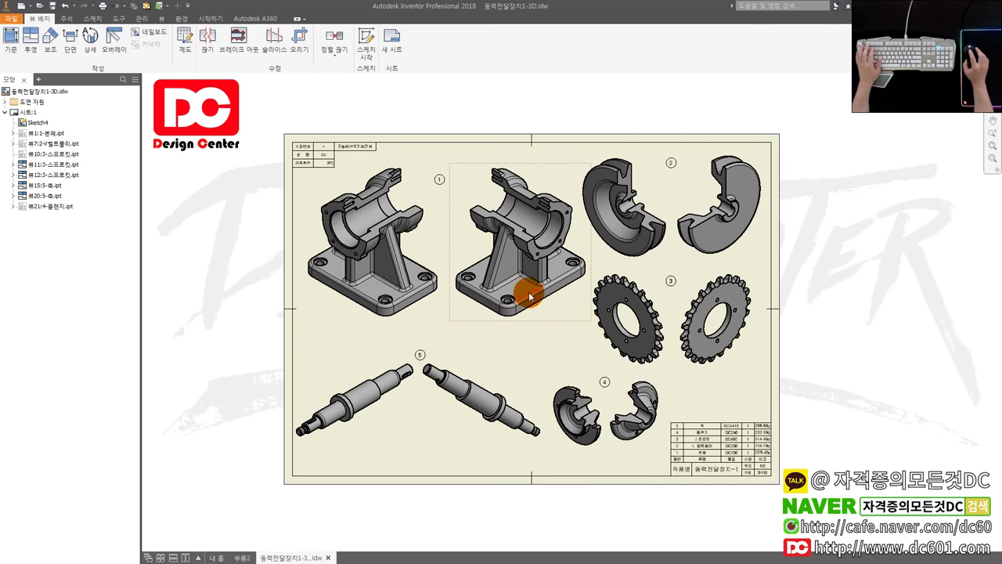
- Confirm in Sheet:1's settings that it is A2 landscape, 420×594, and cancel unchanged
{"action": "left_click_drag", "start_coordinate": [549, 163], "coordinate": [540, 162]}
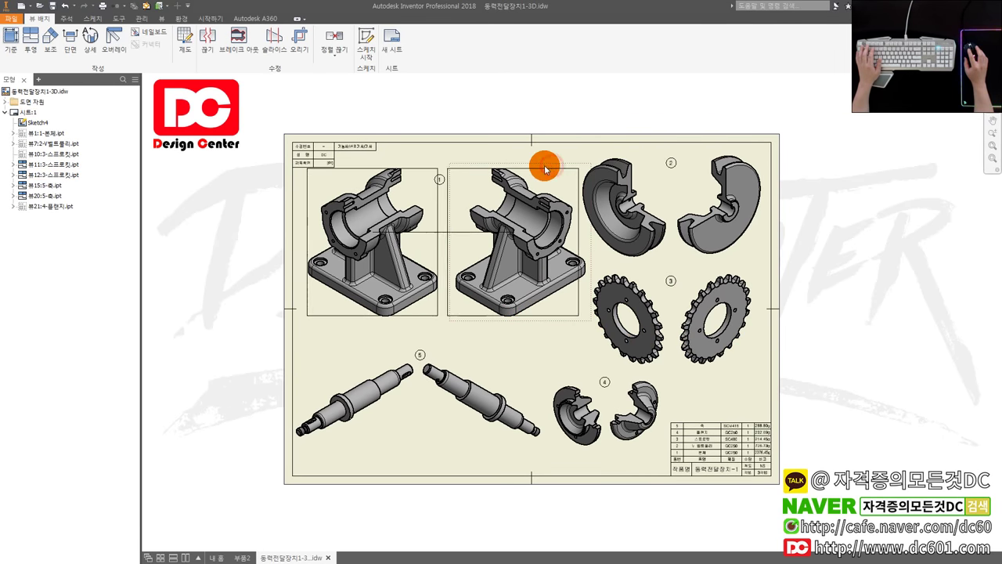
{"action": "right_click", "coordinate": [33, 112]}
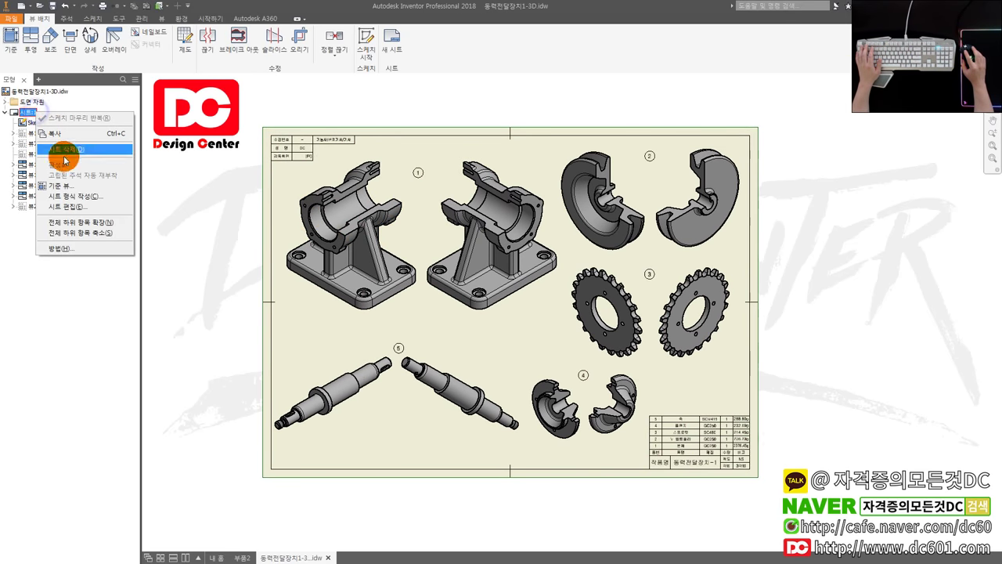
{"action": "left_click", "coordinate": [83, 206]}
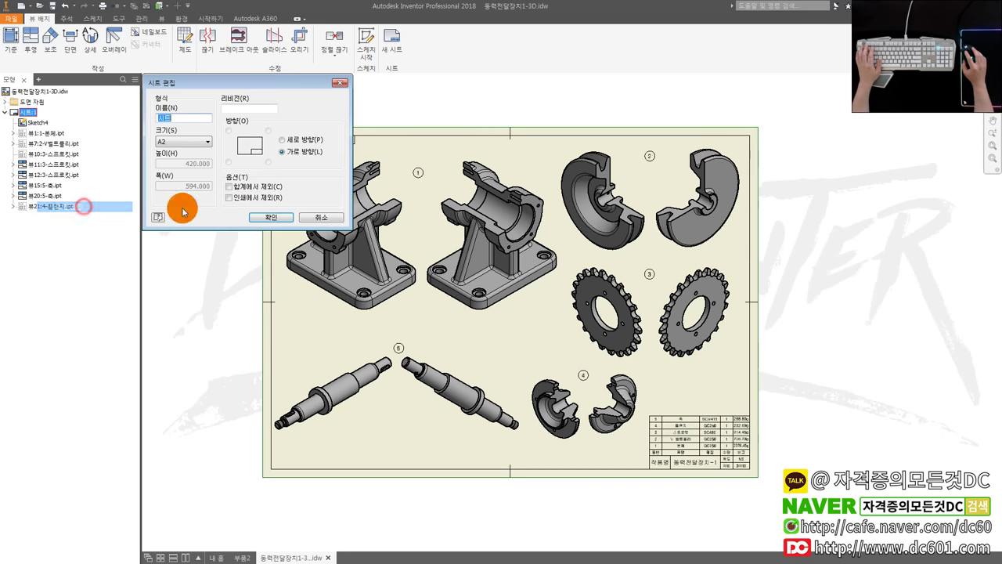
{"action": "left_click", "coordinate": [188, 148]}
{"action": "left_click", "coordinate": [258, 188]}
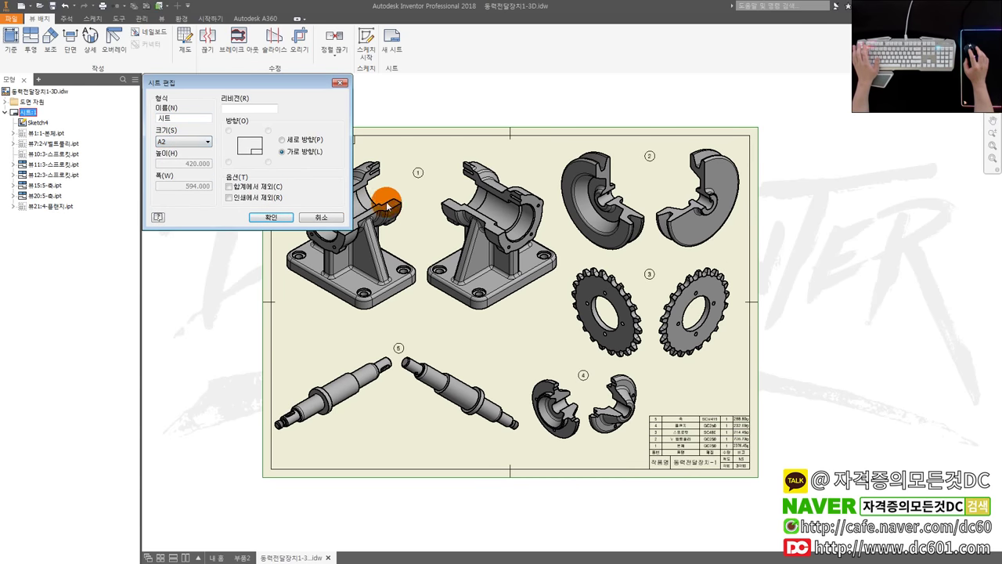
{"action": "left_click", "coordinate": [328, 217]}
{"action": "left_click", "coordinate": [820, 289]}
{"action": "middle_click_drag", "start_coordinate": [777, 320], "coordinate": [788, 317]}
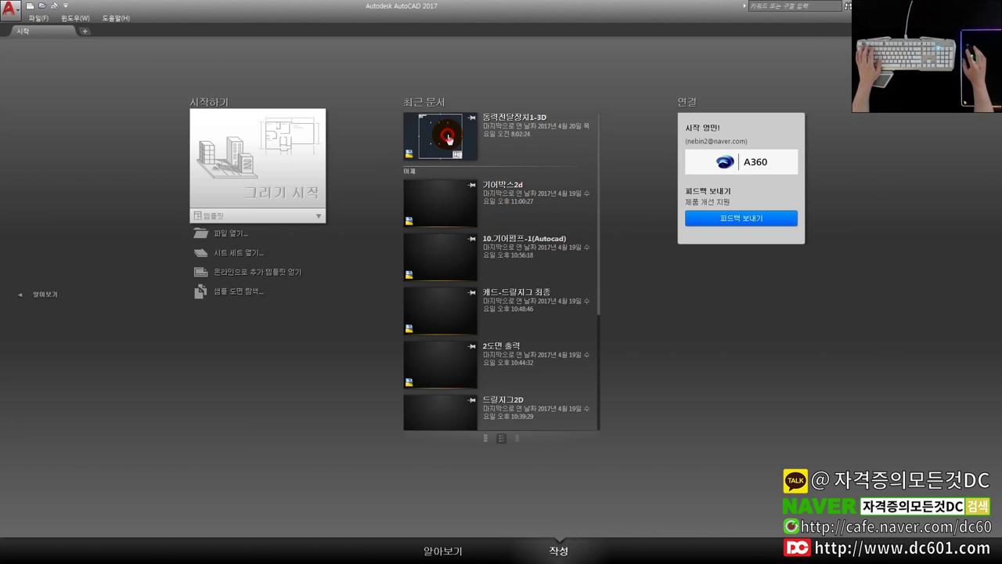
- Open 동력전달장치1-3D and set the drawing limits from 0,0 to 420,297
{"action": "left_click", "coordinate": [453, 140]}
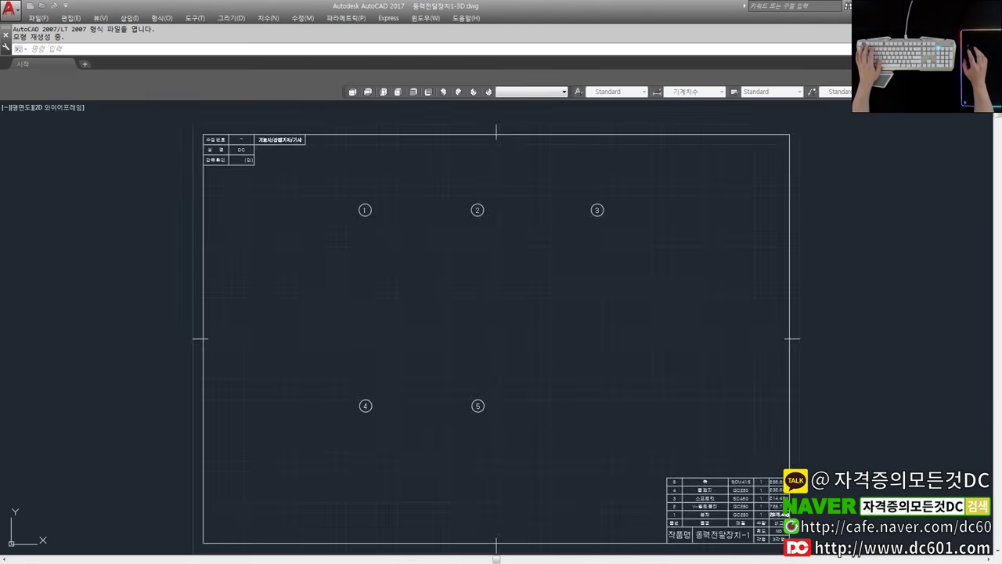
{"action": "scroll", "coordinate": [491, 258], "scroll_direction": "down", "scroll_amount": 2}
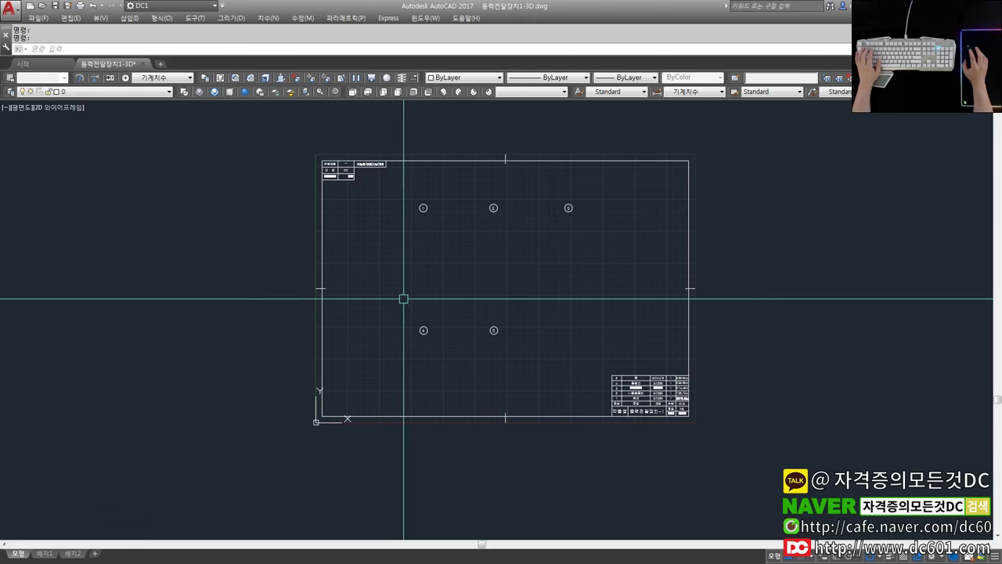
{"action": "middle_click_drag", "start_coordinate": [405, 293], "coordinate": [397, 302]}
{"action": "key", "text": "Escape"}
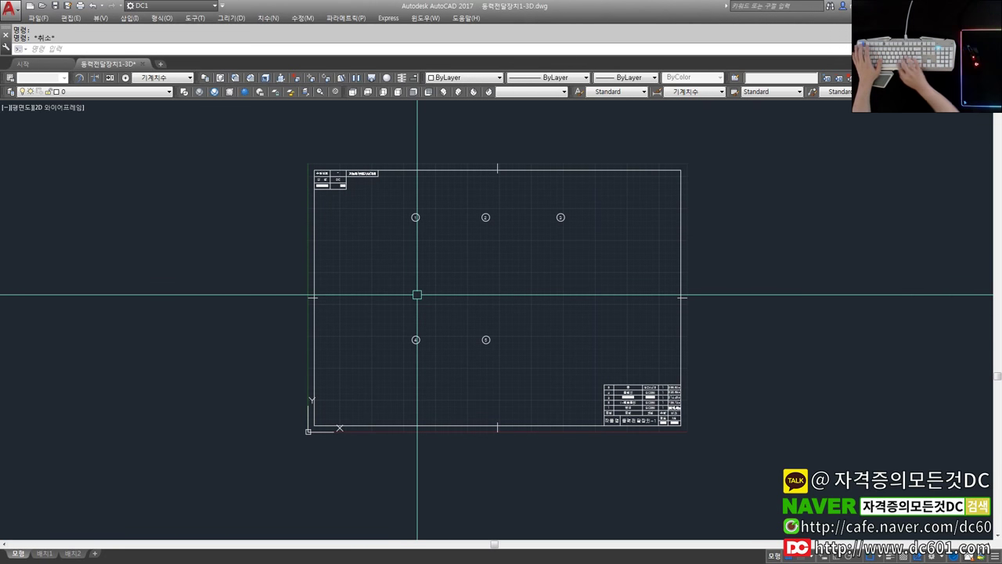
{"action": "type", "text": "mits"}
{"action": "key", "text": "Return"}
{"action": "key", "text": "Return"}
{"action": "type", "text": "420,297"}
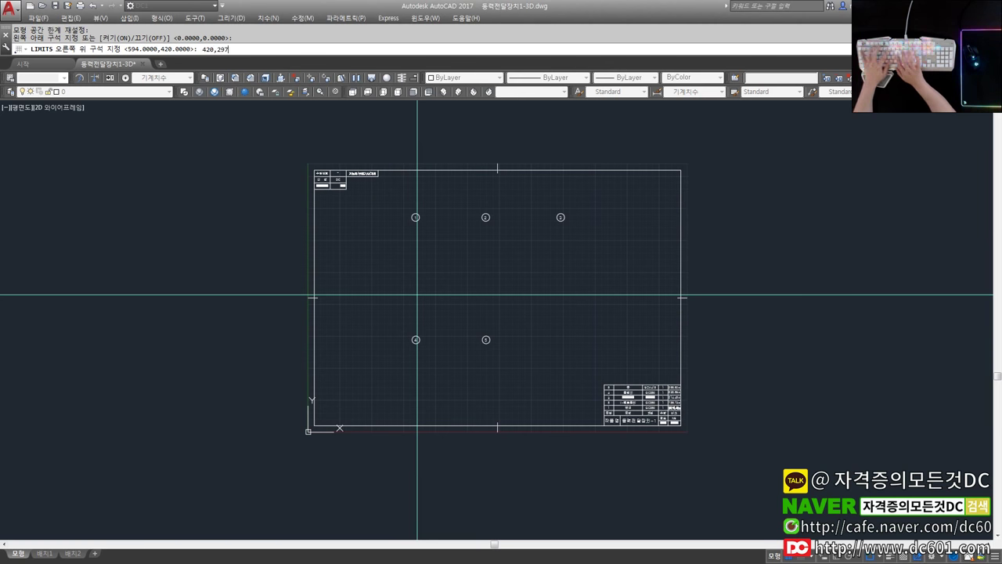
{"action": "key", "text": "Return"}
- Draw a 420 × 297 rectangle starting at 0,0
{"action": "type", "text": "rec"}
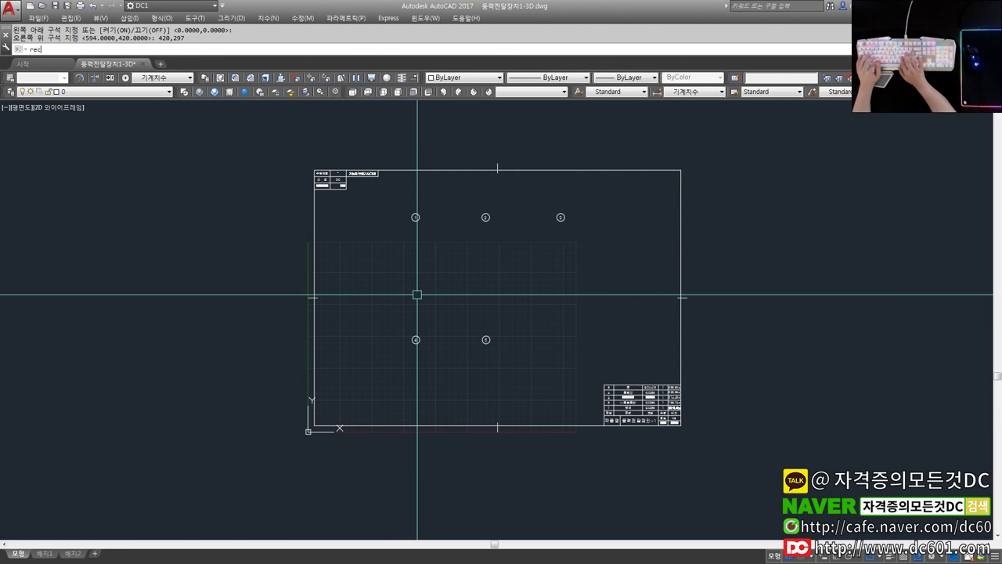
{"action": "key", "text": "Return"}
{"action": "type", "text": "0,0"}
{"action": "key", "text": "Return"}
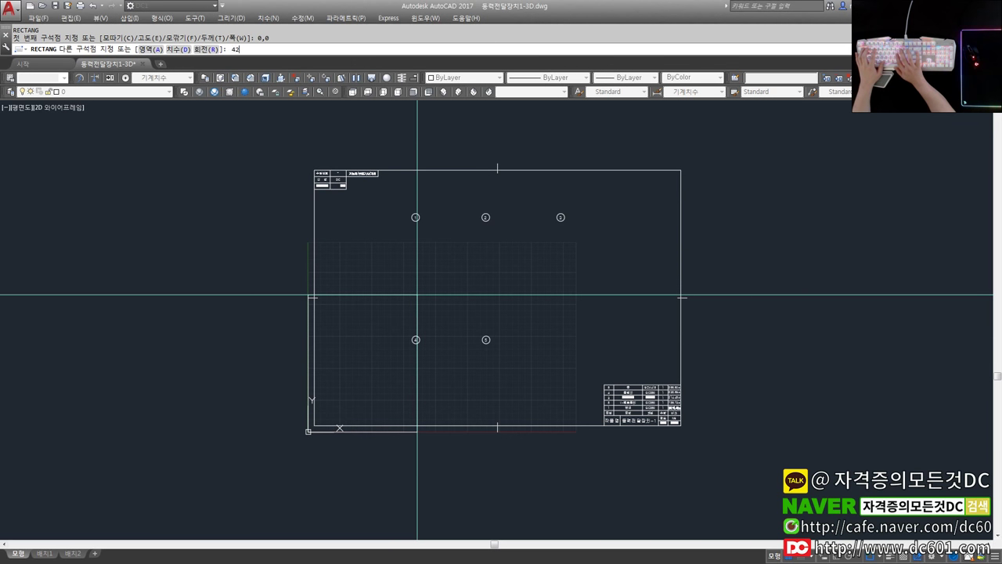
{"action": "type", "text": "0,297"}
{"action": "key", "text": "Return"}
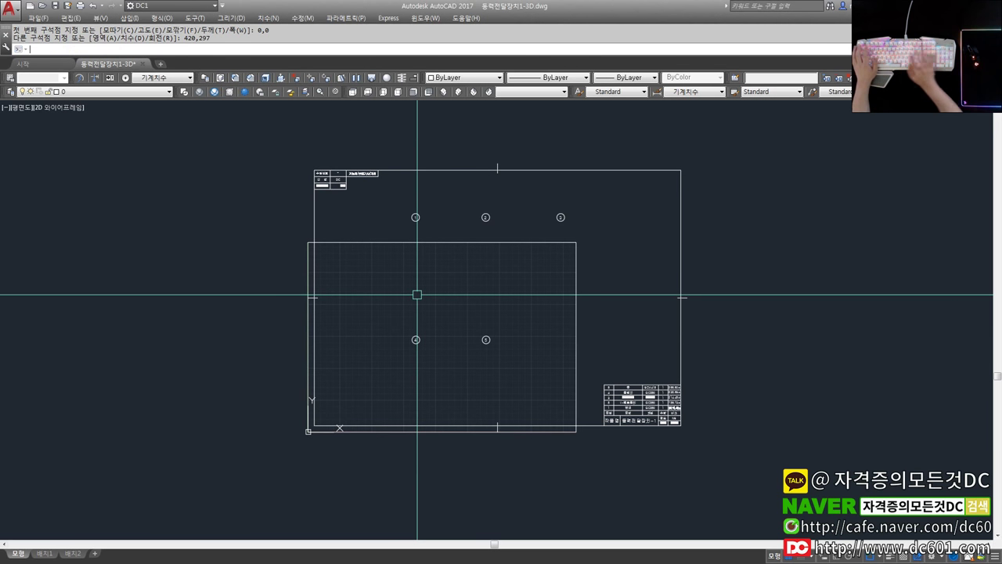
{"action": "key", "text": "Escape"}
{"action": "key", "text": "Escape"}
{"action": "middle_click_drag", "start_coordinate": [466, 281], "coordinate": [492, 261]}
- Offset the rectangle 10 inward to form the inner border
{"action": "key", "text": "Return"}
{"action": "type", "text": "10"}
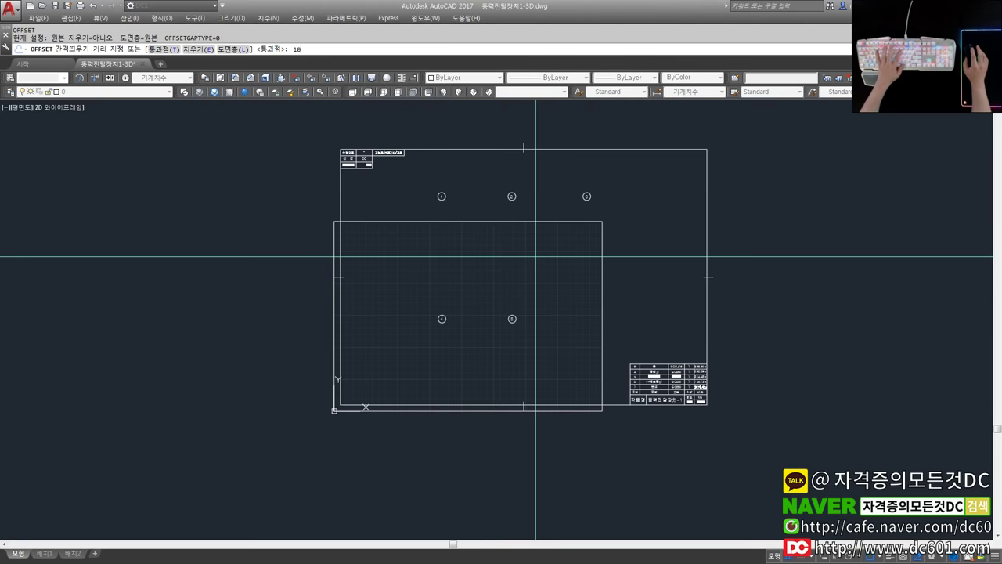
{"action": "left_click", "coordinate": [599, 223]}
{"action": "left_click", "coordinate": [407, 232]}
{"action": "scroll", "coordinate": [413, 233], "scroll_direction": "down", "scroll_amount": 2}
{"action": "key", "text": "Escape"}
- Move the old frame off to the right, away from the new border
{"action": "type", "text": "5"}
{"action": "left_click", "coordinate": [697, 427]}
{"action": "key", "text": "Escape"}
{"action": "key", "text": "Return"}
{"action": "left_click_drag", "start_coordinate": [571, 285], "coordinate": [537, 268]}
{"action": "key", "text": "Return"}
{"action": "left_click", "coordinate": [368, 247]}
{"action": "key", "text": "Escape"}
{"action": "key", "text": "Escape"}
{"action": "key", "text": "Escape"}
- Offset the inner border inward once more
{"action": "scroll", "coordinate": [451, 243], "scroll_direction": "up", "scroll_amount": 2}
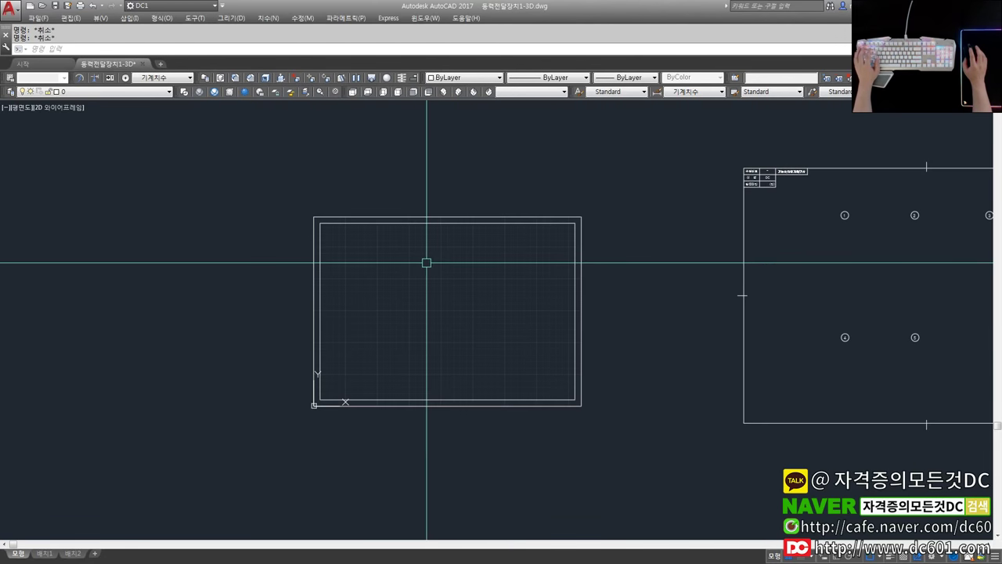
{"action": "scroll", "coordinate": [479, 210], "scroll_direction": "up", "scroll_amount": 2}
{"action": "type", "text": "o"}
{"action": "key", "text": "Return"}
{"action": "key", "text": "Return"}
{"action": "left_click", "coordinate": [497, 173]}
{"action": "left_click", "coordinate": [493, 188]}
{"action": "key", "text": "Escape"}
- Draw a horizontal centre line across the frame between the edge midpoints
{"action": "scroll", "coordinate": [475, 165], "scroll_direction": "up", "scroll_amount": 2}
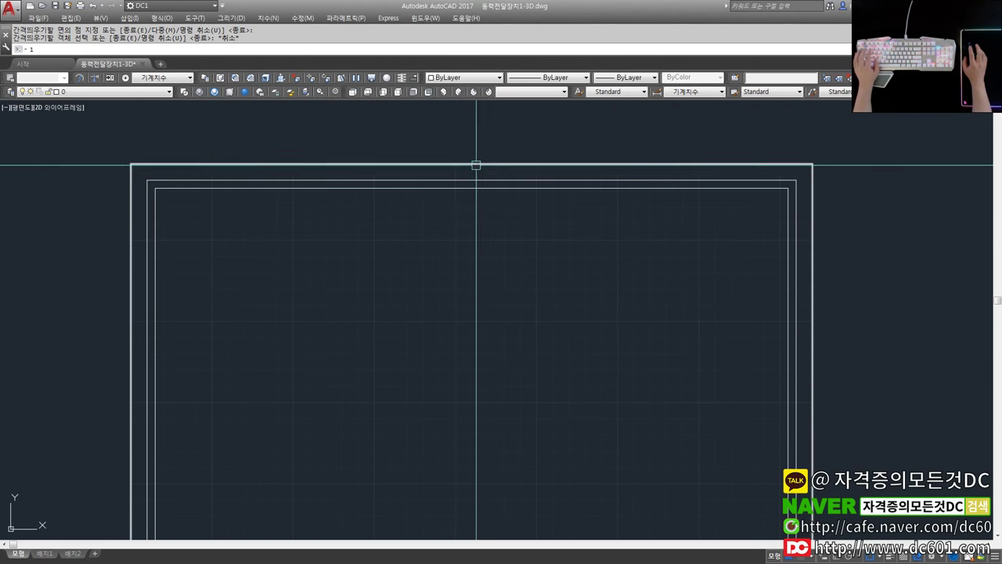
{"action": "scroll", "coordinate": [475, 169], "scroll_direction": "down", "scroll_amount": 2}
{"action": "type", "text": "l"}
{"action": "key", "text": "Return"}
{"action": "right_click", "coordinate": [470, 192], "text": "shift"}
{"action": "left_click", "coordinate": [513, 282]}
{"action": "scroll", "coordinate": [501, 258], "scroll_direction": "down", "scroll_amount": 2}
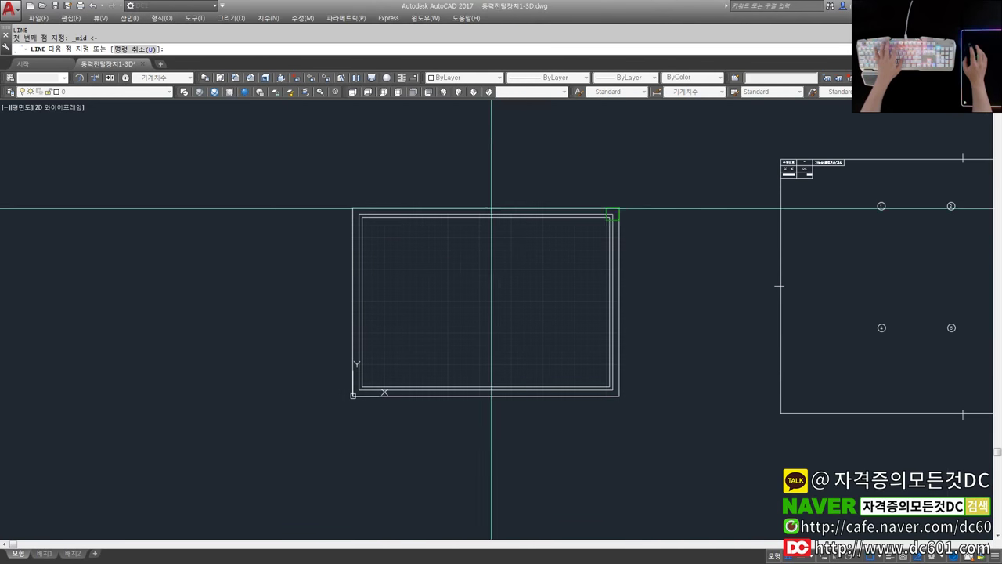
{"action": "right_click", "coordinate": [624, 311], "text": "shift"}
{"action": "left_click", "coordinate": [655, 127]}
{"action": "left_click", "coordinate": [619, 301]}
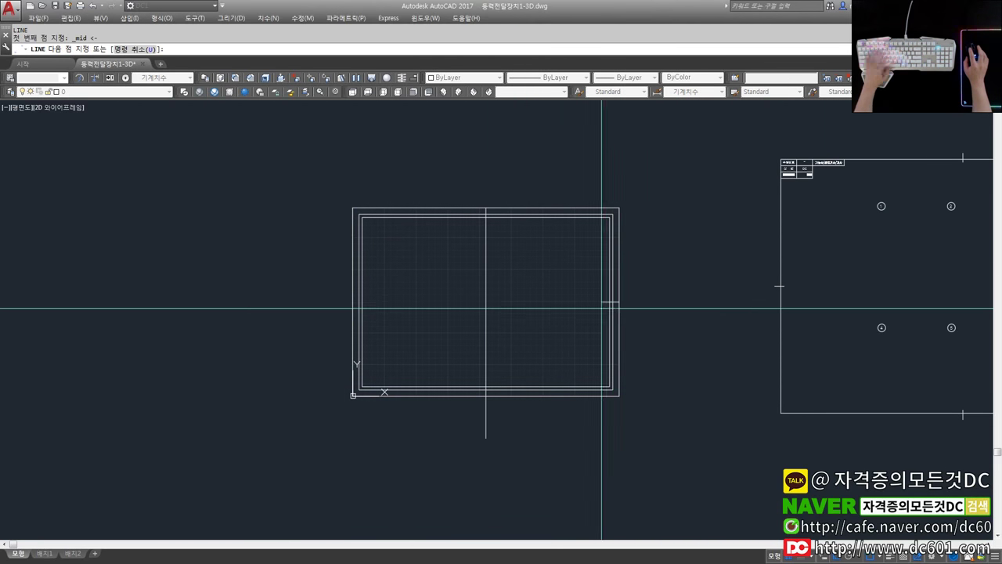
{"action": "left_click", "coordinate": [334, 302]}
{"action": "key", "text": "Return"}
- Trim the centre lines inside the inner border and erase the extra inner rectangle
{"action": "type", "text": "tr"}
{"action": "key", "text": "Return"}
{"action": "key", "text": "Return"}
{"action": "left_click_drag", "start_coordinate": [514, 326], "coordinate": [474, 290]}
{"action": "key", "text": "Escape"}
{"action": "type", "text": "e"}
{"action": "scroll", "coordinate": [454, 227], "scroll_direction": "up", "scroll_amount": 2}
{"action": "key", "text": "Return"}
{"action": "left_click", "coordinate": [456, 239]}
{"action": "key", "text": "Return"}
{"action": "type", "text": "m"}
- Select the old title block to move it into the upper-left corner
{"action": "key", "text": "Return"}
{"action": "scroll", "coordinate": [485, 261], "scroll_direction": "down", "scroll_amount": 2}
{"action": "left_click", "coordinate": [695, 202]}
{"action": "key", "text": "Return"}
- Move the title block to the lower-right corner of the new A3 frame
{"action": "left_click", "coordinate": [680, 194]}
{"action": "left_click", "coordinate": [266, 249]}
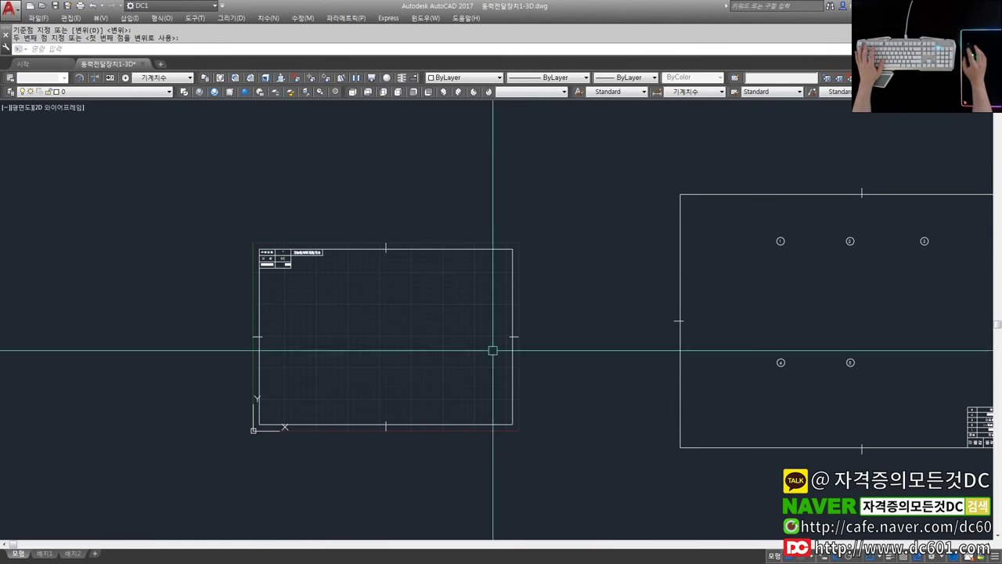
{"action": "middle_click_drag", "start_coordinate": [491, 351], "coordinate": [260, 296]}
{"action": "key", "text": "Return"}
{"action": "left_click", "coordinate": [690, 318]}
{"action": "left_click", "coordinate": [831, 415]}
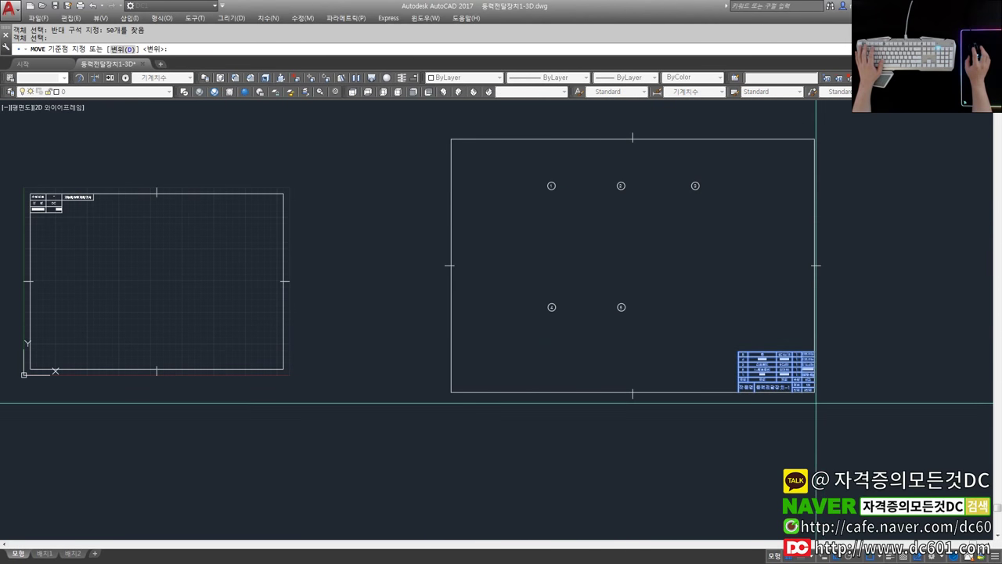
{"action": "key", "text": "Return"}
{"action": "left_click", "coordinate": [814, 391]}
{"action": "left_click", "coordinate": [284, 368]}
{"action": "key", "text": "Escape"}
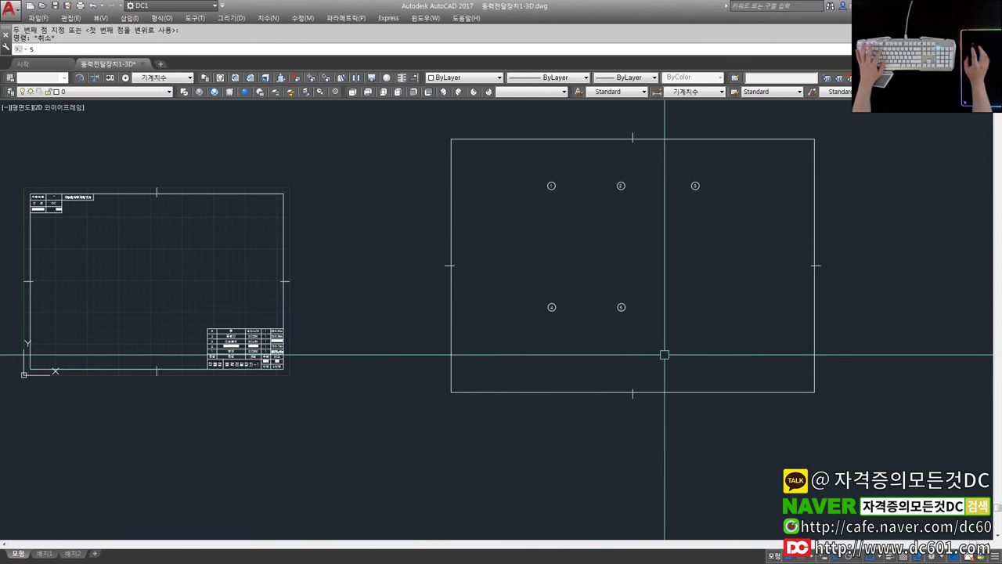
- Move balloon circles 1–5 into the new frame
{"action": "key", "text": "Return"}
{"action": "left_click", "coordinate": [671, 347]}
{"action": "left_click", "coordinate": [610, 314]}
{"action": "left_click", "coordinate": [666, 339]}
{"action": "left_click", "coordinate": [624, 320]}
{"action": "left_click", "coordinate": [747, 242]}
{"action": "left_click", "coordinate": [548, 179]}
{"action": "key", "text": "Return"}
{"action": "left_click", "coordinate": [633, 265]}
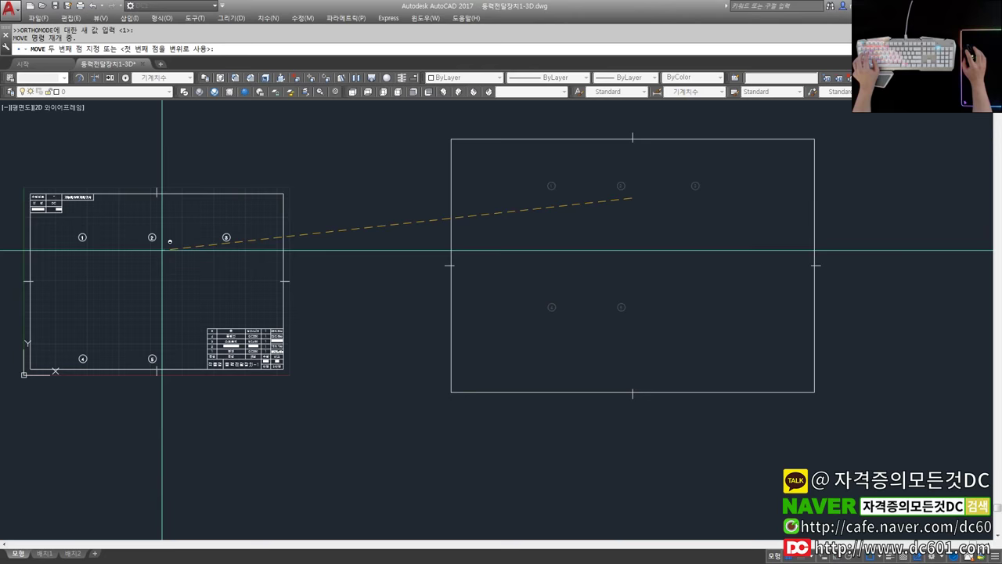
{"action": "left_click", "coordinate": [167, 246]}
- Erase the spare old frame with the E command
{"action": "scroll", "coordinate": [157, 313], "scroll_direction": "up", "scroll_amount": 4}
{"action": "key", "text": "space"}
{"action": "left_click", "coordinate": [283, 343]}
{"action": "key", "text": "Escape"}
{"action": "scroll", "coordinate": [501, 313], "scroll_direction": "down", "scroll_amount": 2}
{"action": "type", "text": "e"}
{"action": "key", "text": "Return"}
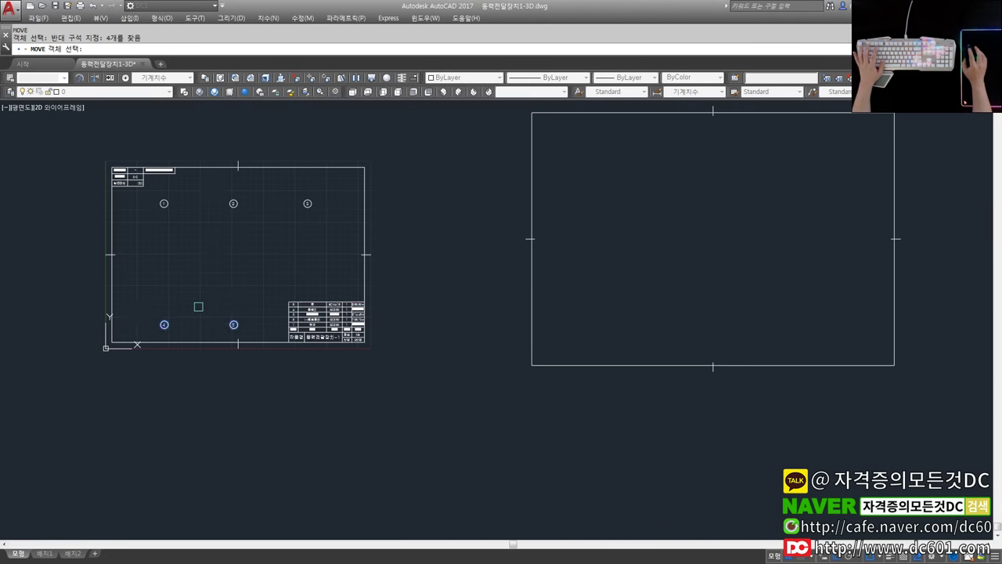
{"action": "scroll", "coordinate": [548, 243], "scroll_direction": "down", "scroll_amount": 2}
{"action": "left_click", "coordinate": [718, 367]}
{"action": "key", "text": "Escape"}
- Zoom to show the whole drawing, then choose File > Save As for a copy
{"action": "type", "text": "za"}
{"action": "key", "text": "Escape"}
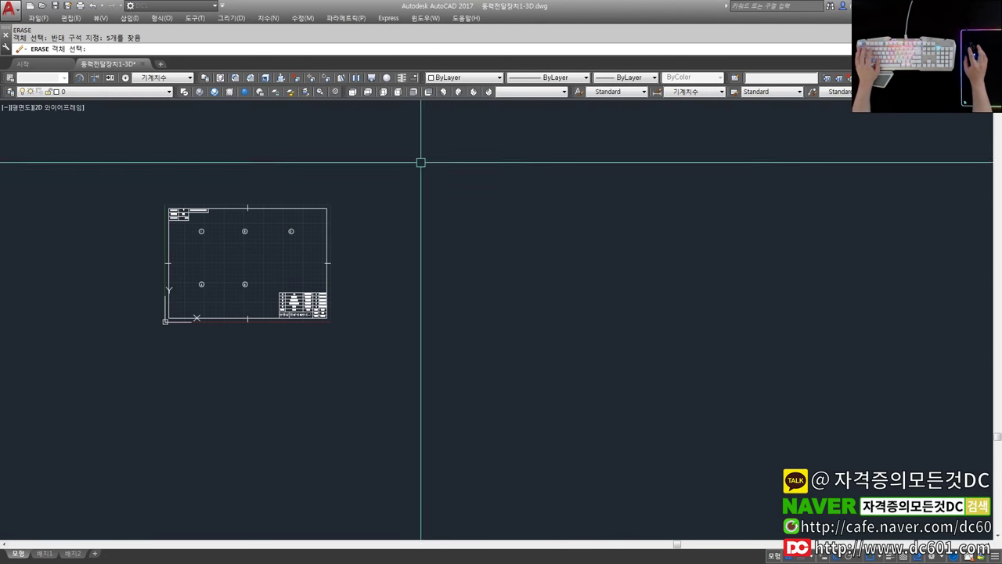
{"action": "middle_click_drag", "start_coordinate": [409, 290], "coordinate": [543, 298]}
{"action": "scroll", "coordinate": [400, 274], "scroll_direction": "up", "scroll_amount": 2}
{"action": "type", "text": "z"}
{"action": "key", "text": "Return"}
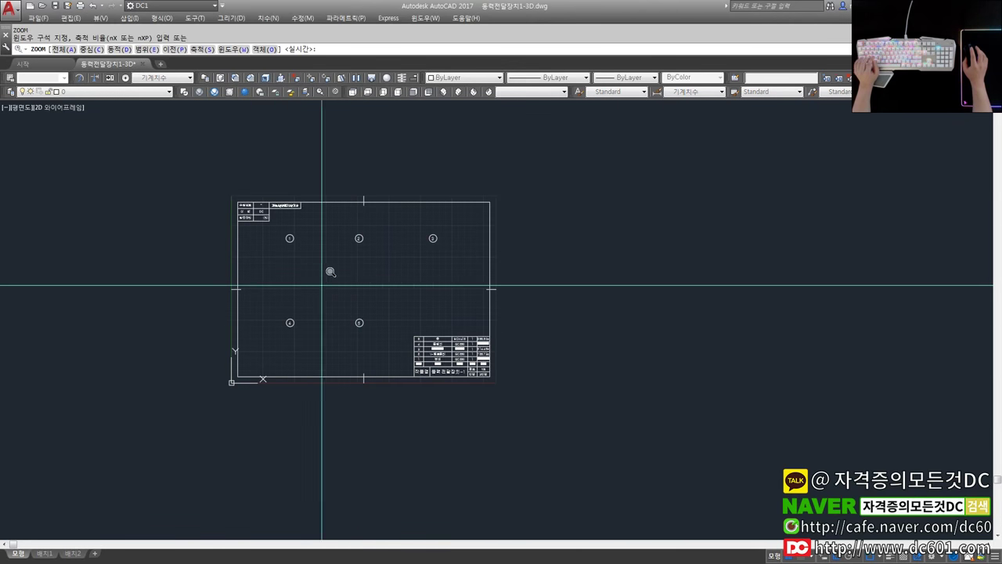
{"action": "type", "text": "a"}
{"action": "key", "text": "Return"}
{"action": "left_click", "coordinate": [39, 48]}
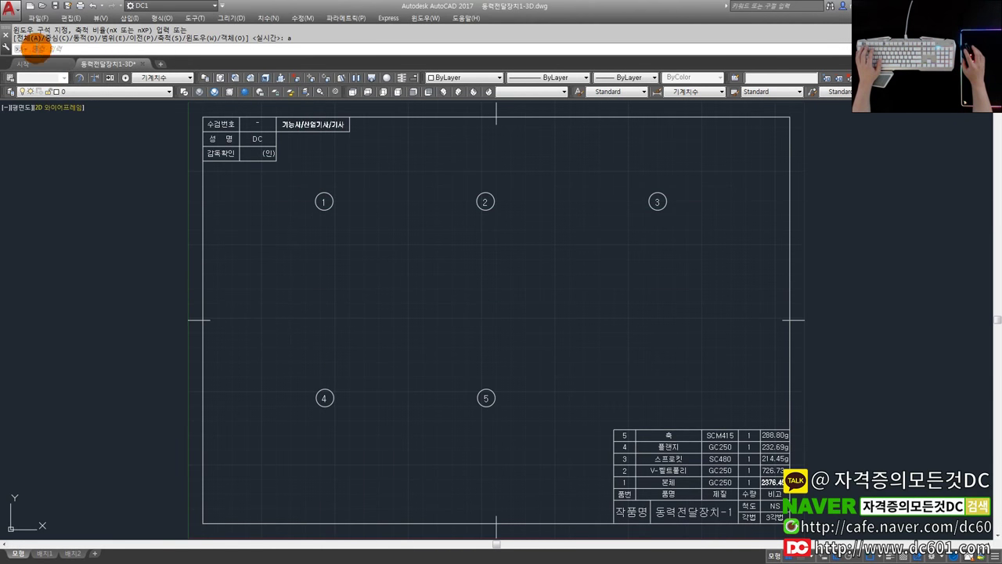
{"action": "left_click", "coordinate": [31, 18]}
{"action": "left_click", "coordinate": [85, 153]}
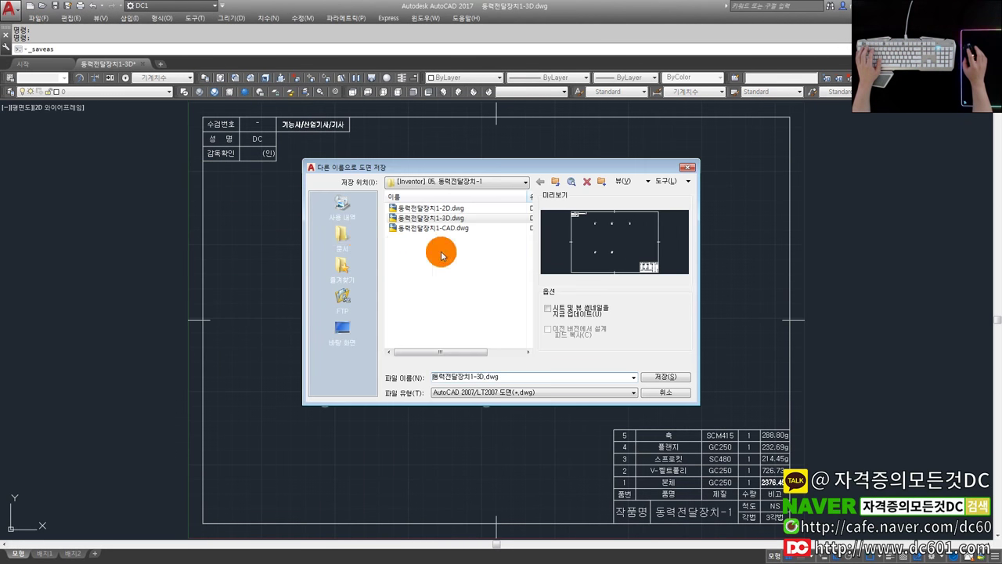
- Save the copy to the Desktop as 동력전달장치13D.dwg
{"action": "left_click", "coordinate": [431, 181]}
{"action": "left_click", "coordinate": [414, 197]}
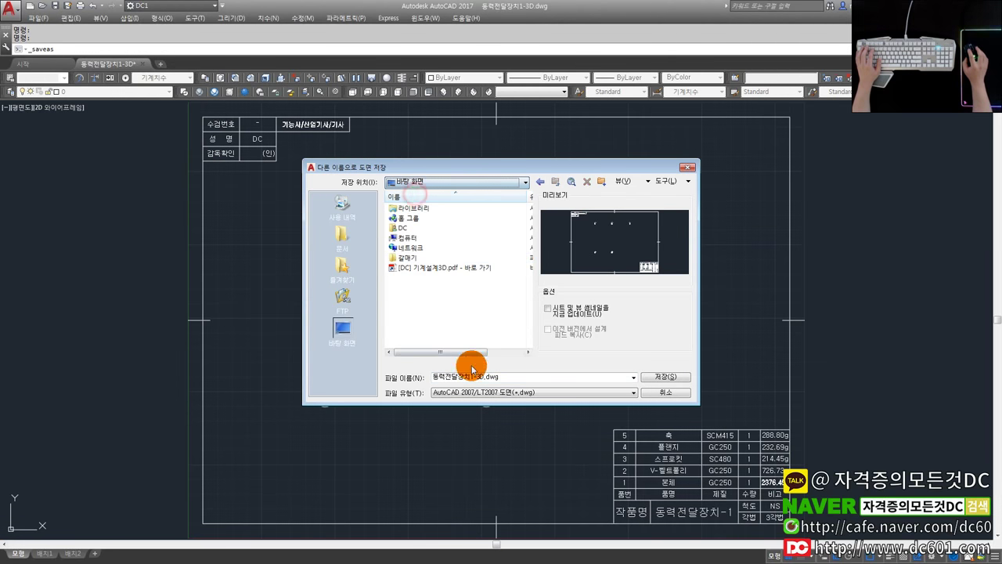
{"action": "left_click", "coordinate": [654, 380]}
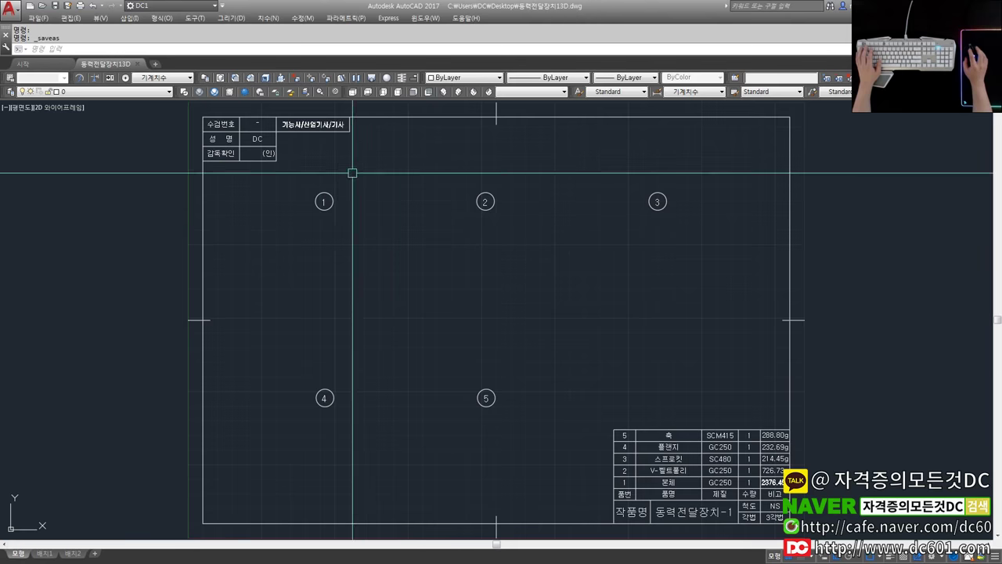
- Erase the parts-list weight texts 288.80g, 2376.45g and 214.45g
{"action": "scroll", "coordinate": [741, 391], "scroll_direction": "up", "scroll_amount": 2}
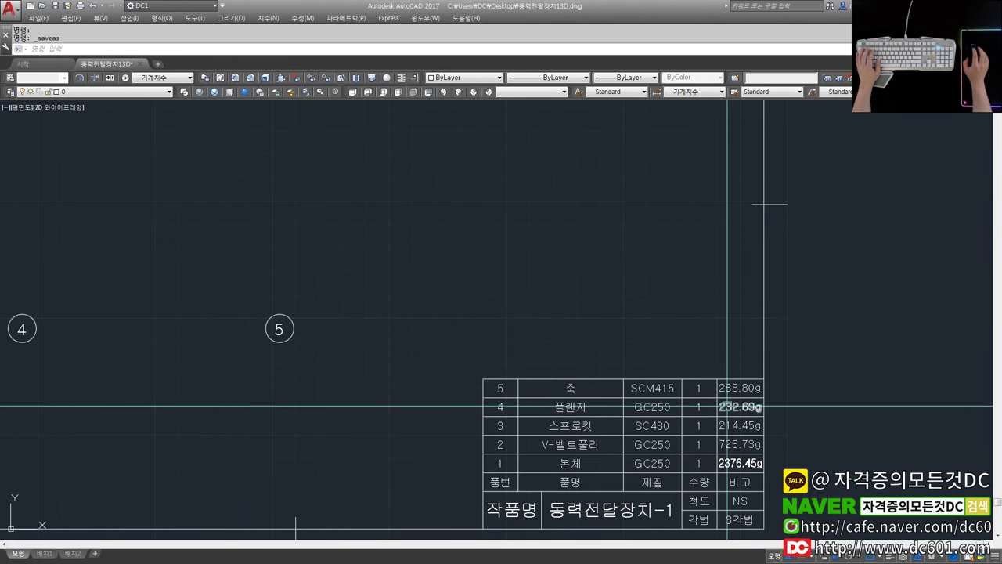
{"action": "key", "text": "space"}
{"action": "left_click", "coordinate": [742, 389]}
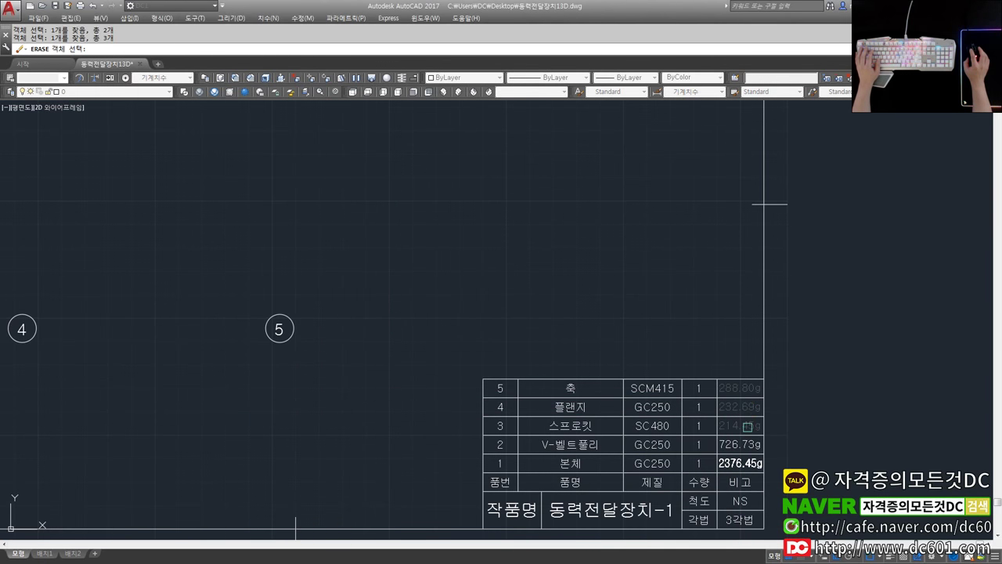
{"action": "middle_click_drag", "start_coordinate": [758, 457], "coordinate": [731, 424]}
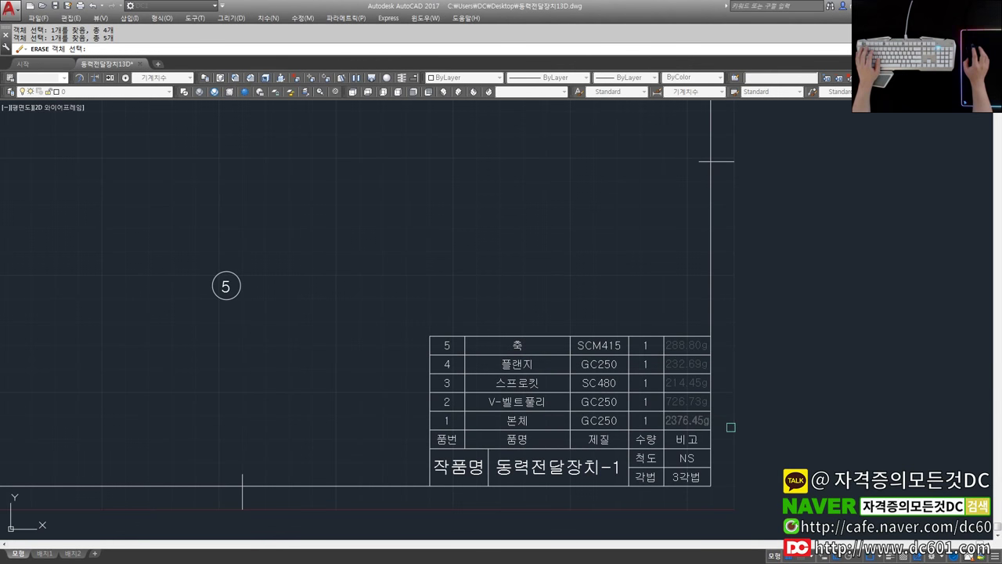
{"action": "key", "text": "Escape"}
{"action": "key", "text": "space"}
{"action": "left_click", "coordinate": [708, 420]}
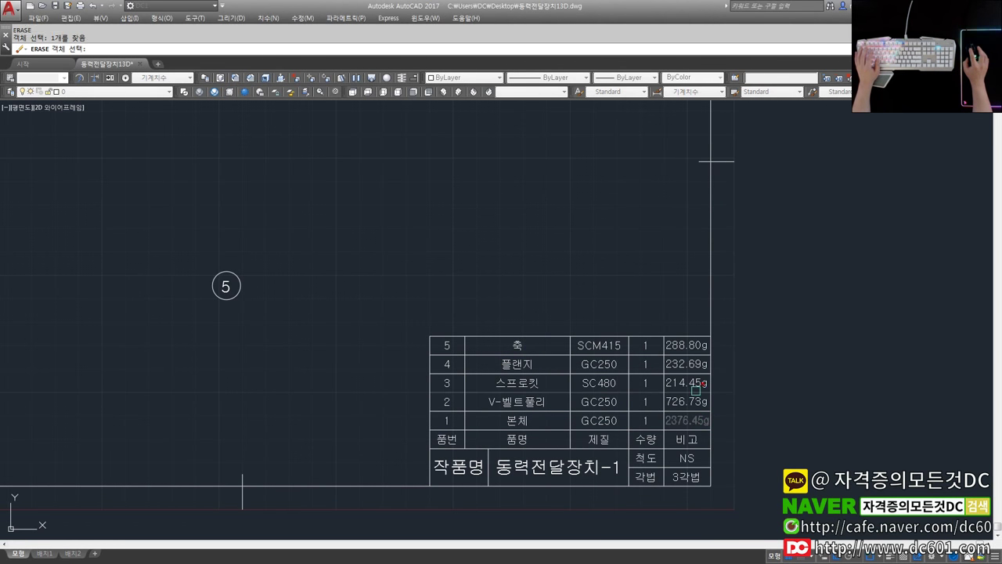
{"action": "key", "text": "Escape"}
{"action": "key", "text": "space"}
{"action": "left_click", "coordinate": [698, 384]}
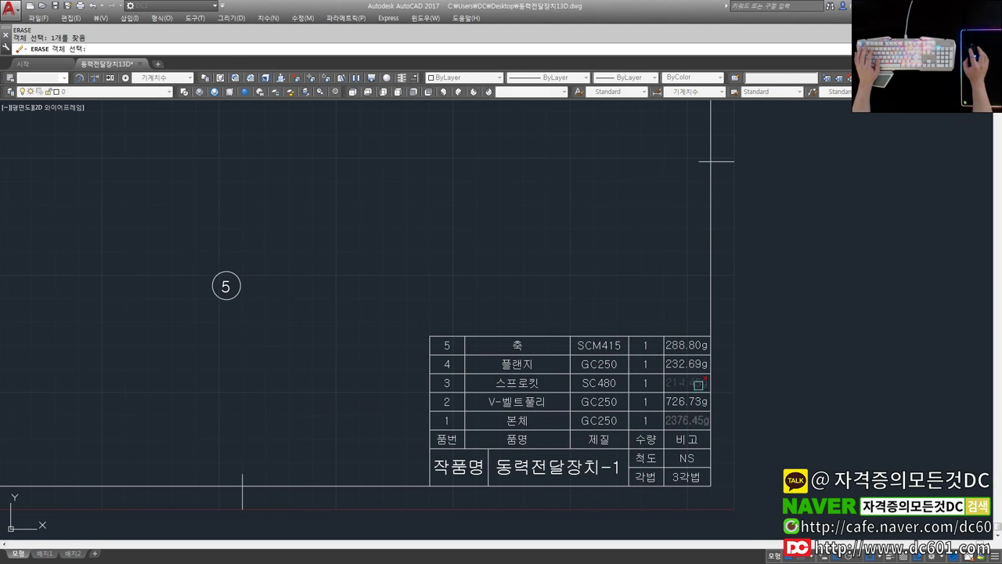
{"action": "key", "text": "Return"}
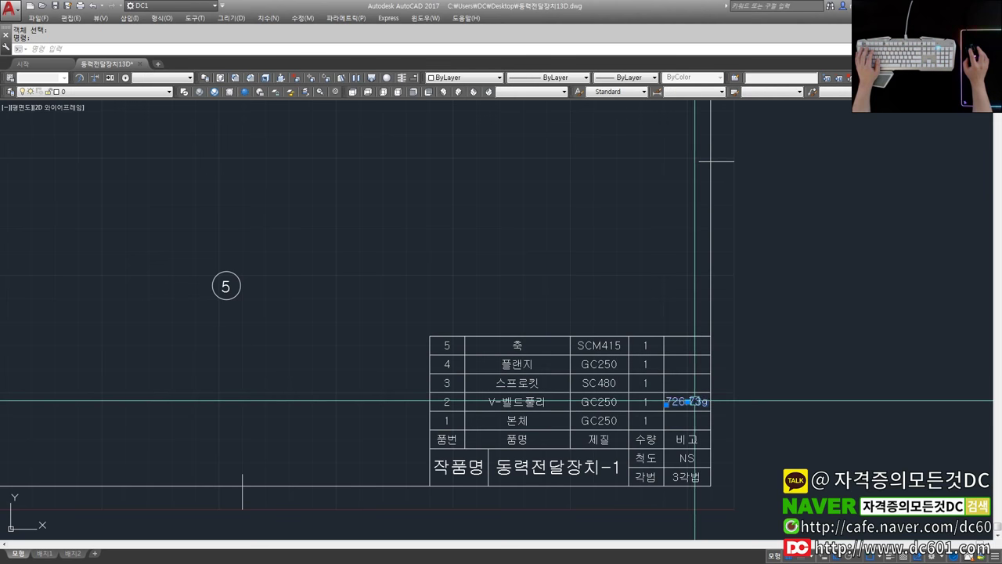
- Change the V-벨트풀리 remark from 726.73g to A-형
{"action": "double_click", "coordinate": [702, 403]}
{"action": "type", "text": "히"}
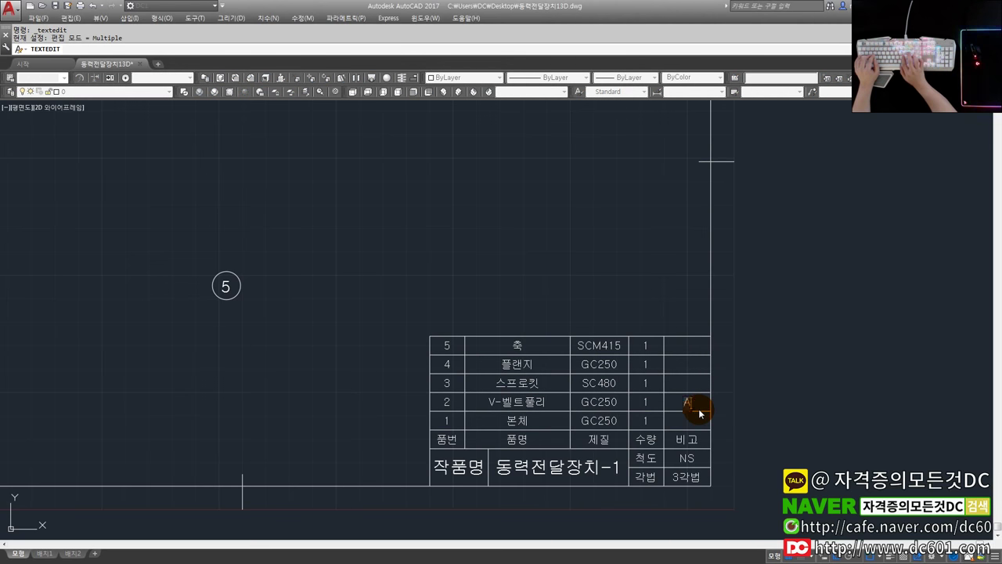
{"action": "type", "text": "-형"}
{"action": "key", "text": "Escape"}
{"action": "key", "text": "Escape"}
{"action": "scroll", "coordinate": [699, 413], "scroll_direction": "down", "scroll_amount": 4}
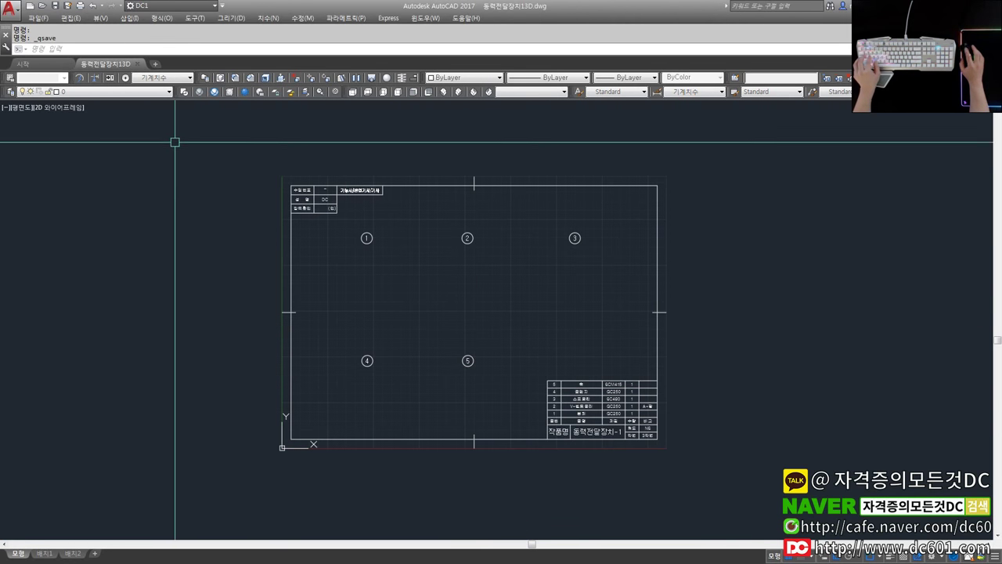
- Create a new Inventor drawing from the template and delete its default border
{"action": "left_click", "coordinate": [139, 64]}
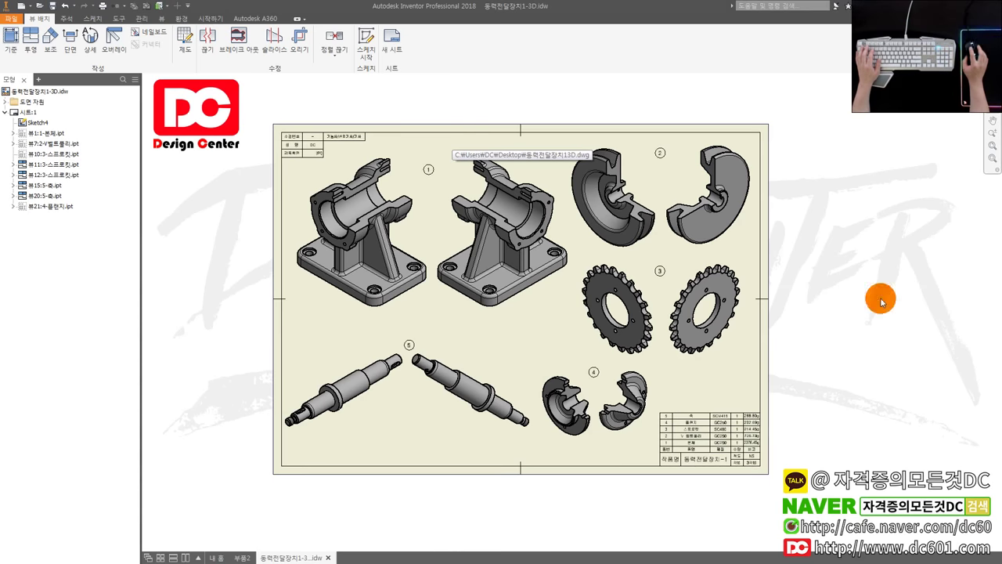
{"action": "left_click", "coordinate": [11, 18]}
{"action": "left_click", "coordinate": [33, 56]}
{"action": "scroll", "coordinate": [540, 332], "scroll_direction": "down", "scroll_amount": 3}
{"action": "double_click", "coordinate": [564, 332]}
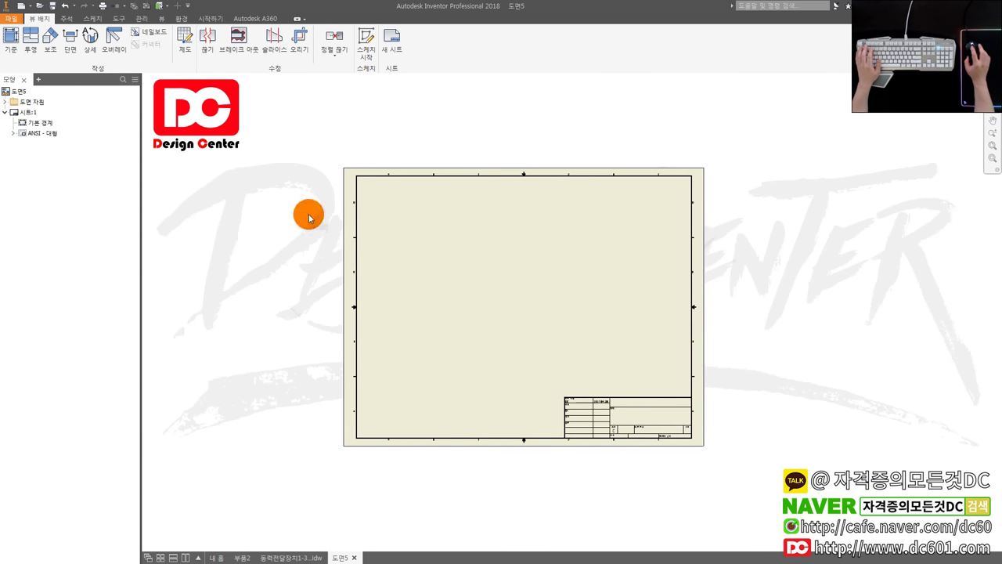
{"action": "right_click", "coordinate": [43, 138]}
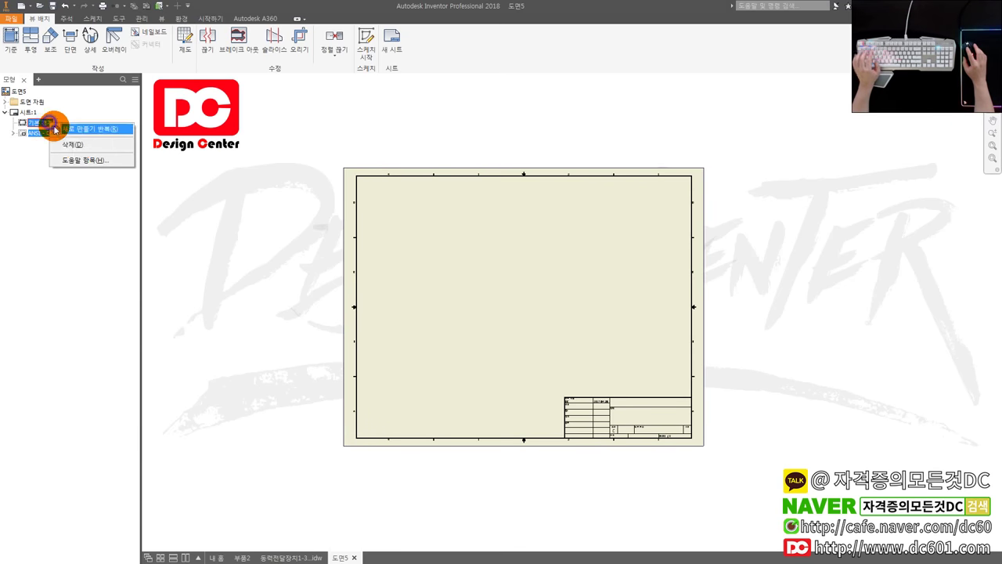
{"action": "left_click", "coordinate": [67, 141]}
- Edit the sheet to A3 landscape size
{"action": "right_click", "coordinate": [27, 112]}
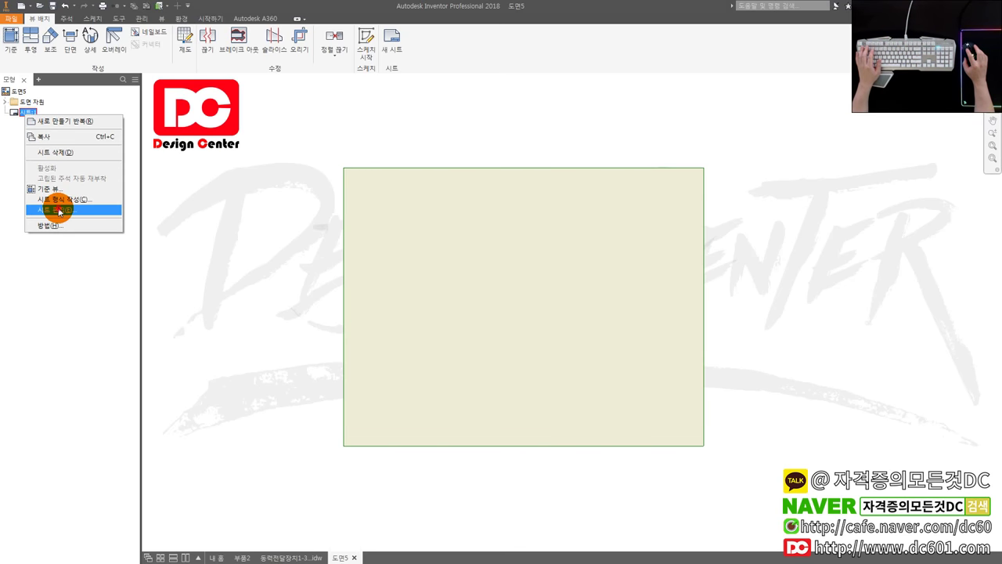
{"action": "left_click", "coordinate": [55, 209]}
{"action": "left_click", "coordinate": [196, 142]}
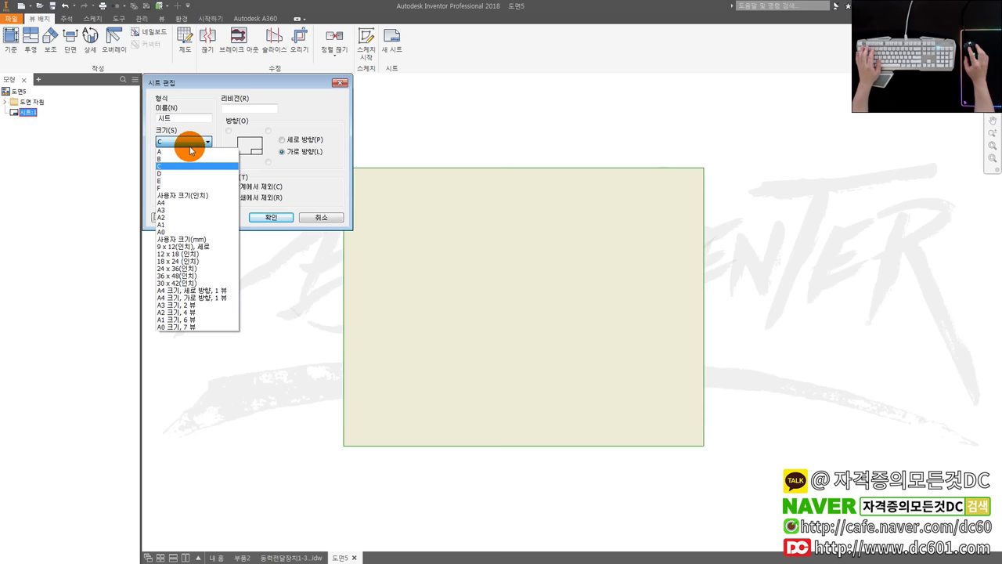
{"action": "left_click", "coordinate": [174, 210]}
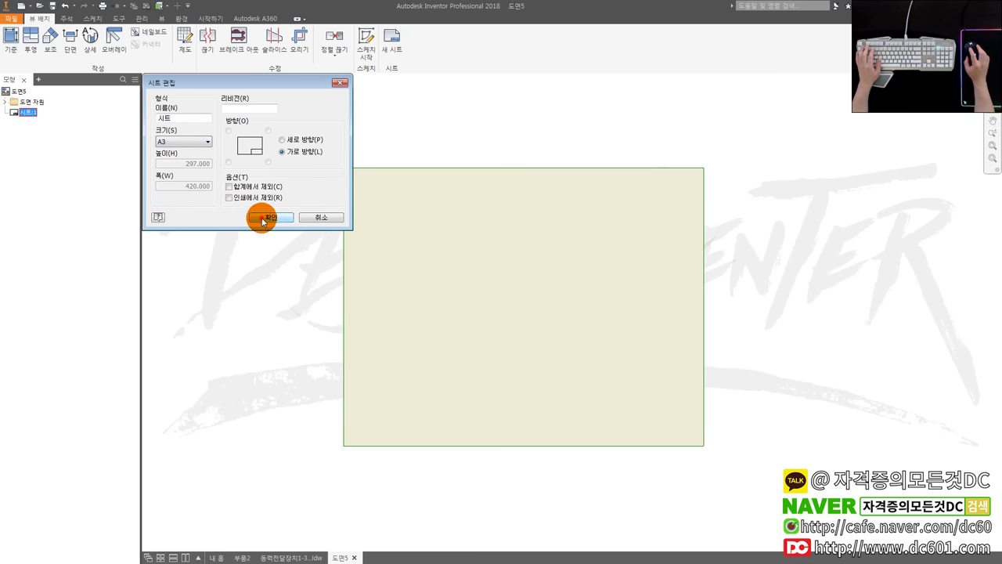
{"action": "left_click", "coordinate": [262, 218]}
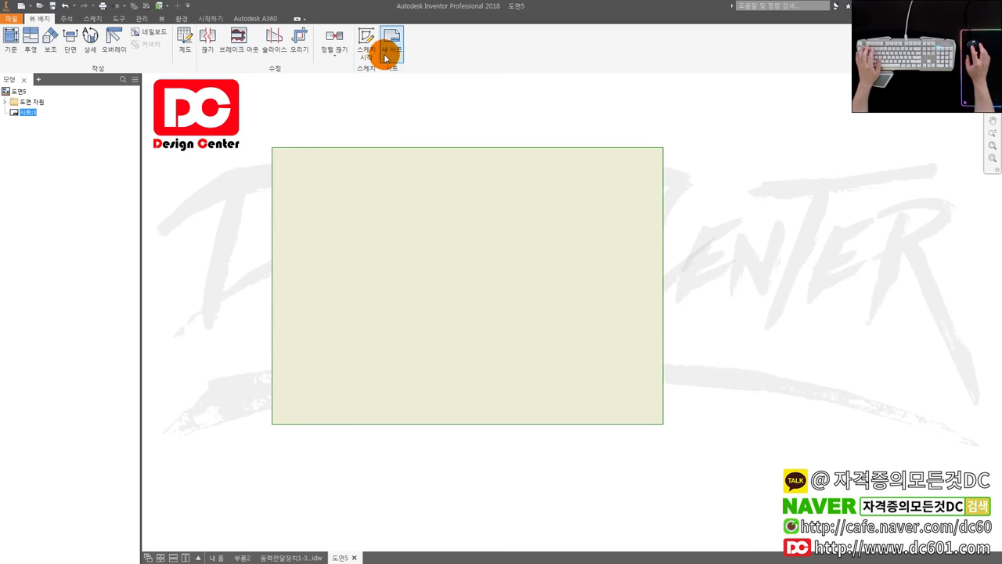
{"action": "left_click", "coordinate": [367, 49]}
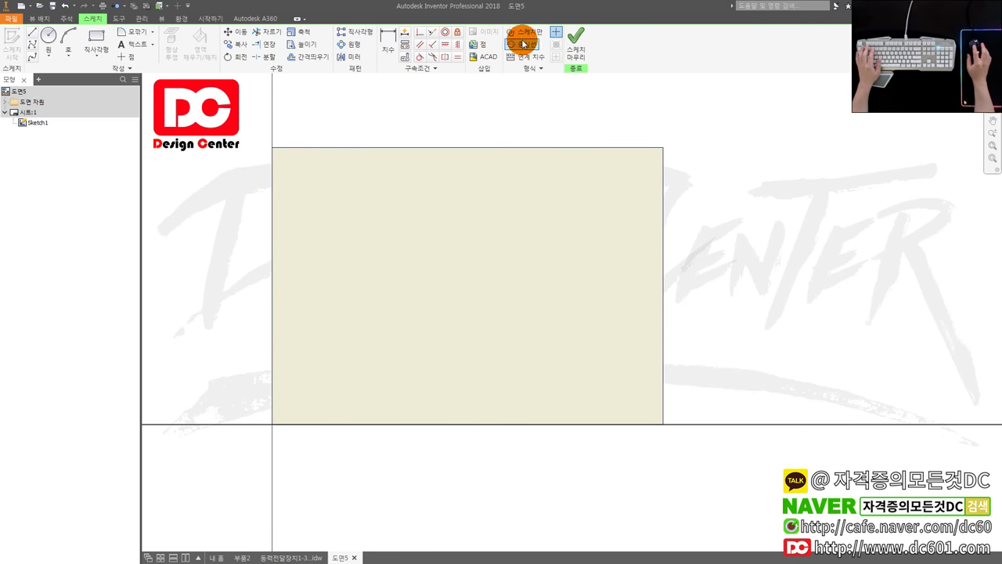
- Insert the Desktop's 동력전달장치13D.dwg frame and title block, then finish the sketch
{"action": "left_click", "coordinate": [485, 57]}
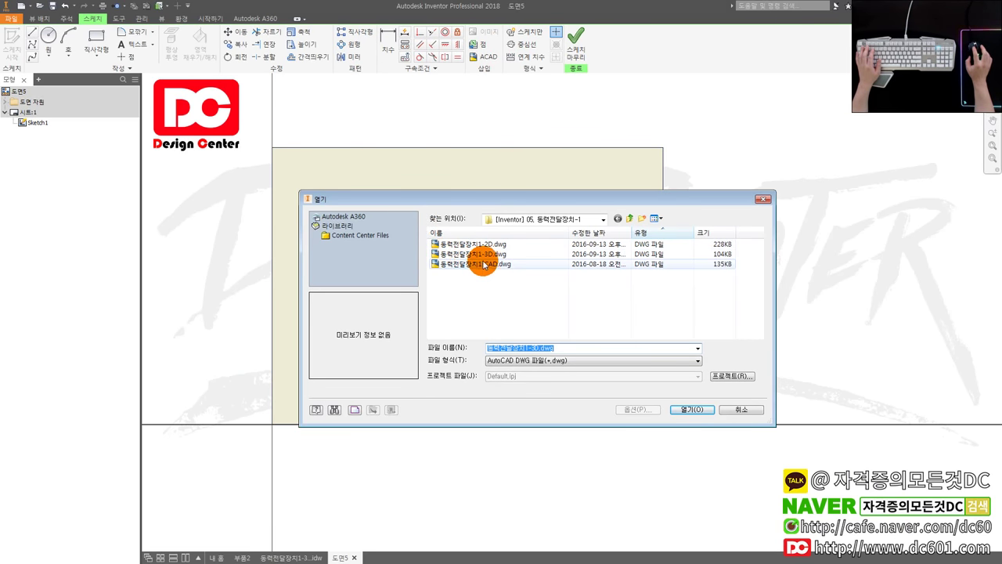
{"action": "left_click", "coordinate": [514, 219]}
{"action": "left_click", "coordinate": [518, 245]}
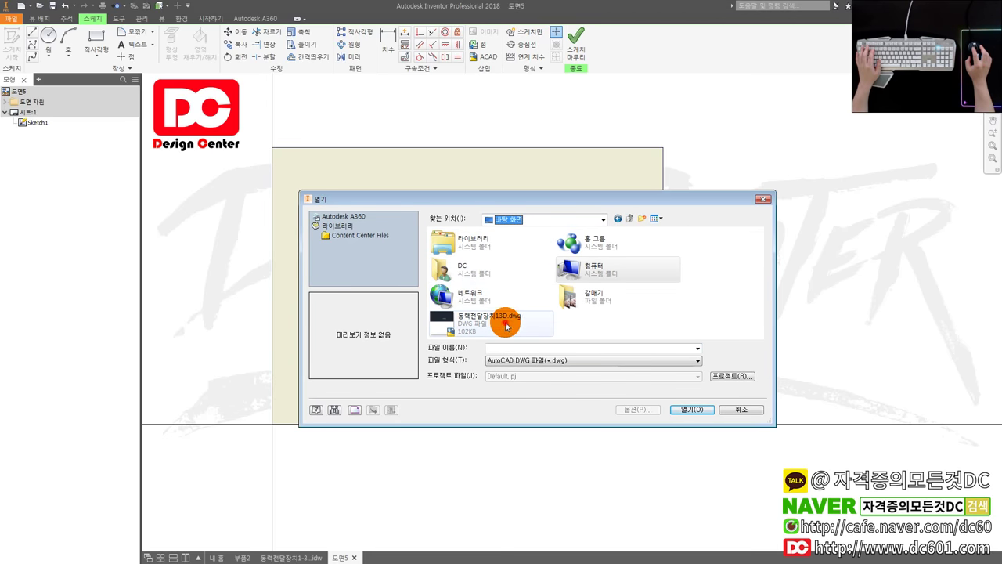
{"action": "double_click", "coordinate": [506, 331]}
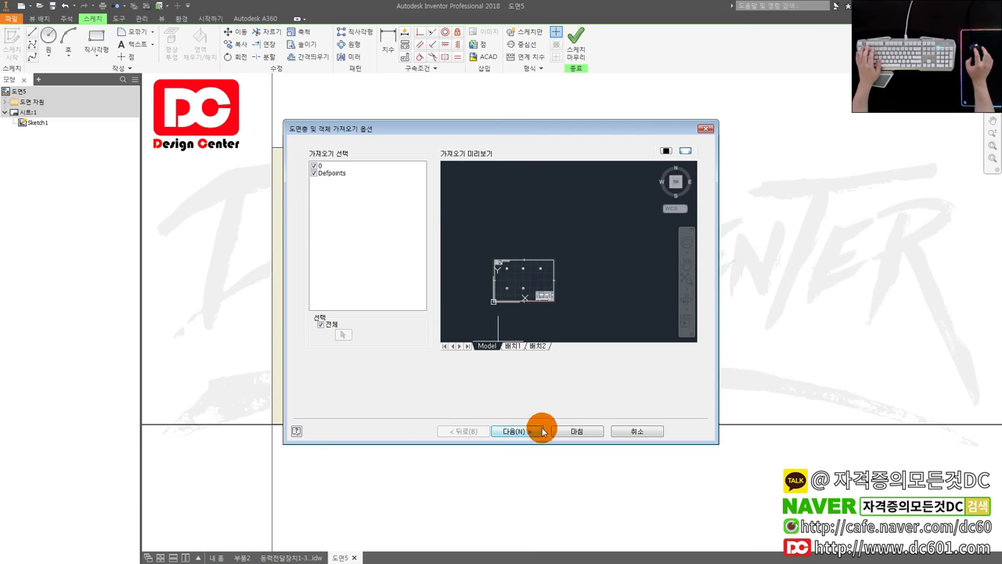
{"action": "left_click", "coordinate": [583, 433]}
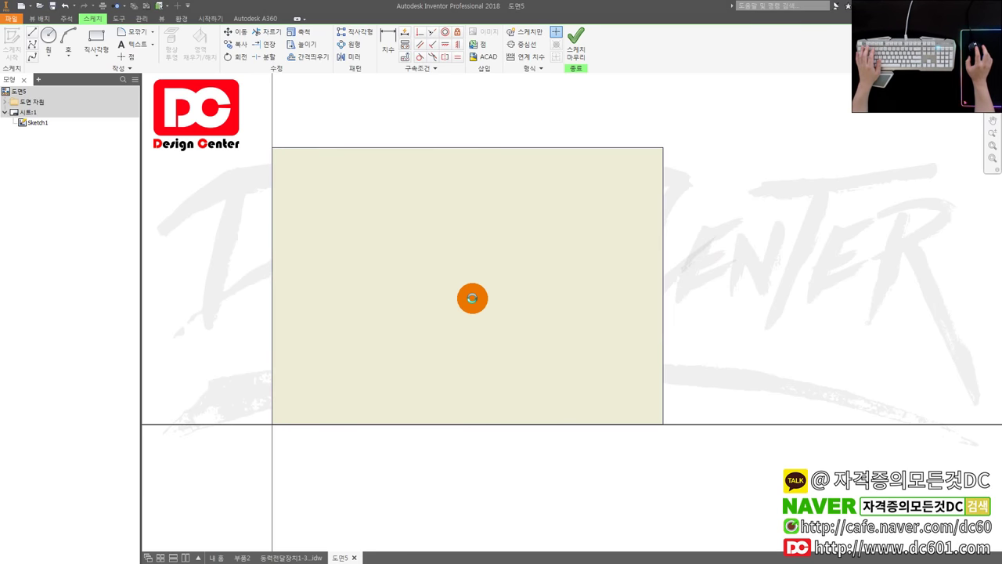
{"action": "left_click", "coordinate": [578, 55]}
{"action": "scroll", "coordinate": [449, 253], "scroll_direction": "down", "scroll_amount": 3}
{"action": "scroll", "coordinate": [458, 255], "scroll_direction": "up", "scroll_amount": 1}
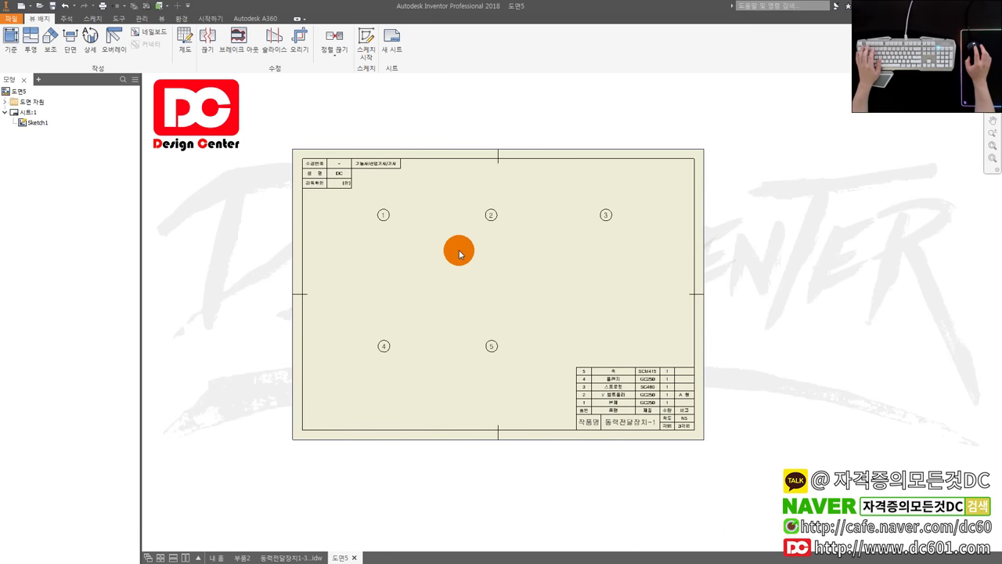
- Place a trial base view of the body from D:\[DC] 기계도면\[DC] Inventor\05 동력전달장치-1
{"action": "scroll", "coordinate": [459, 251], "scroll_direction": "up", "scroll_amount": 3}
{"action": "scroll", "coordinate": [450, 255], "scroll_direction": "down", "scroll_amount": 2}
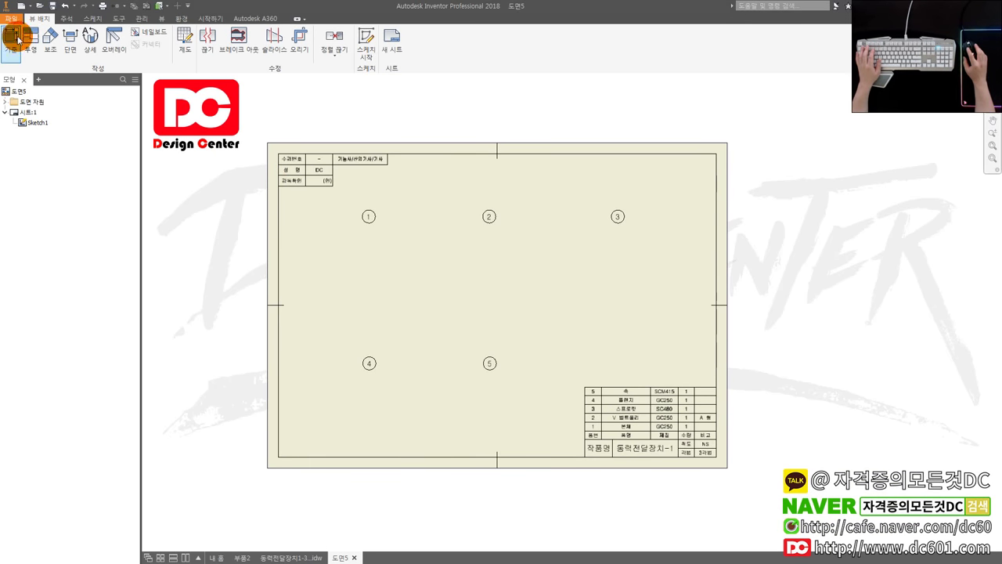
{"action": "left_click", "coordinate": [353, 125]}
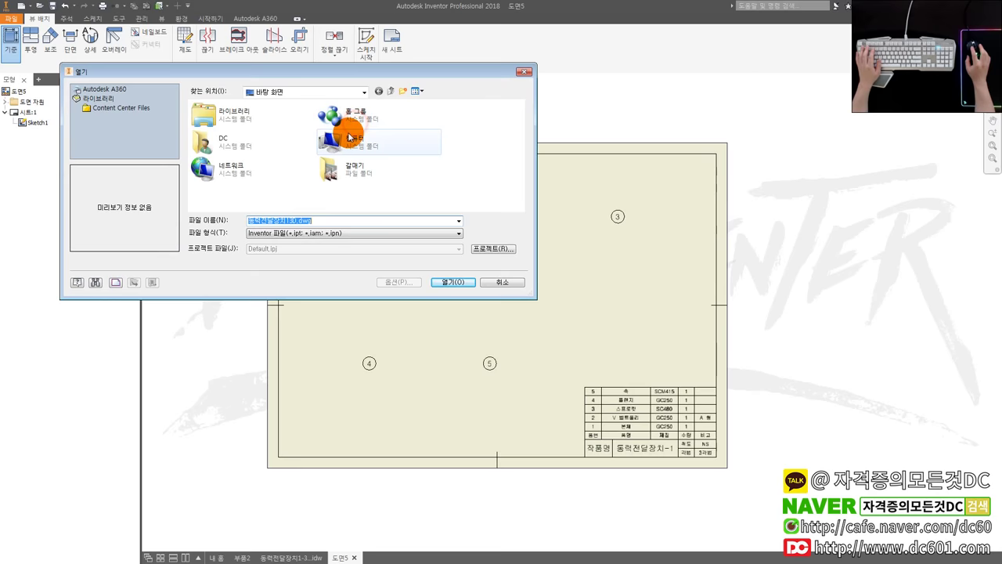
{"action": "left_click", "coordinate": [274, 93]}
{"action": "left_click", "coordinate": [282, 170]}
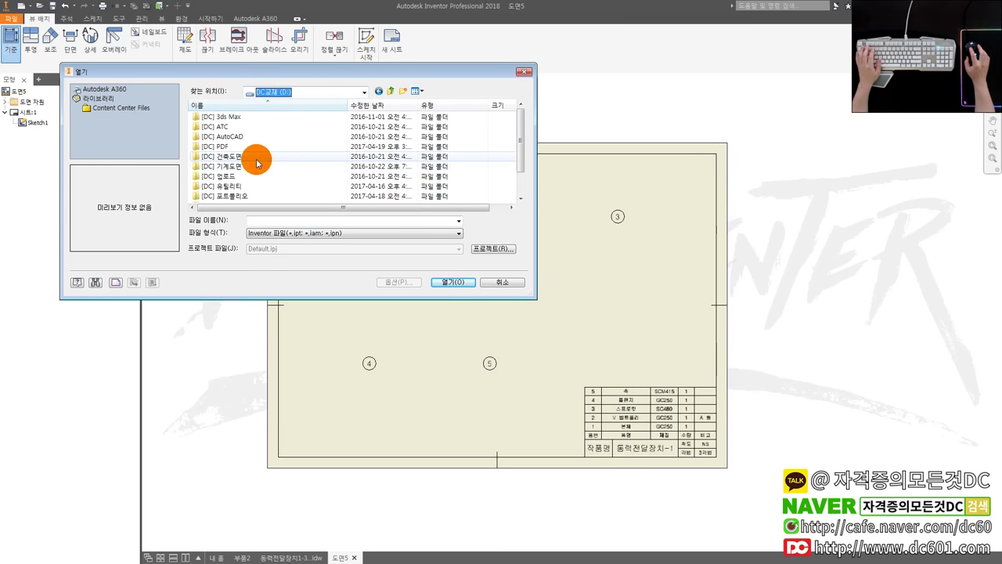
{"action": "double_click", "coordinate": [255, 159]}
{"action": "double_click", "coordinate": [236, 117]}
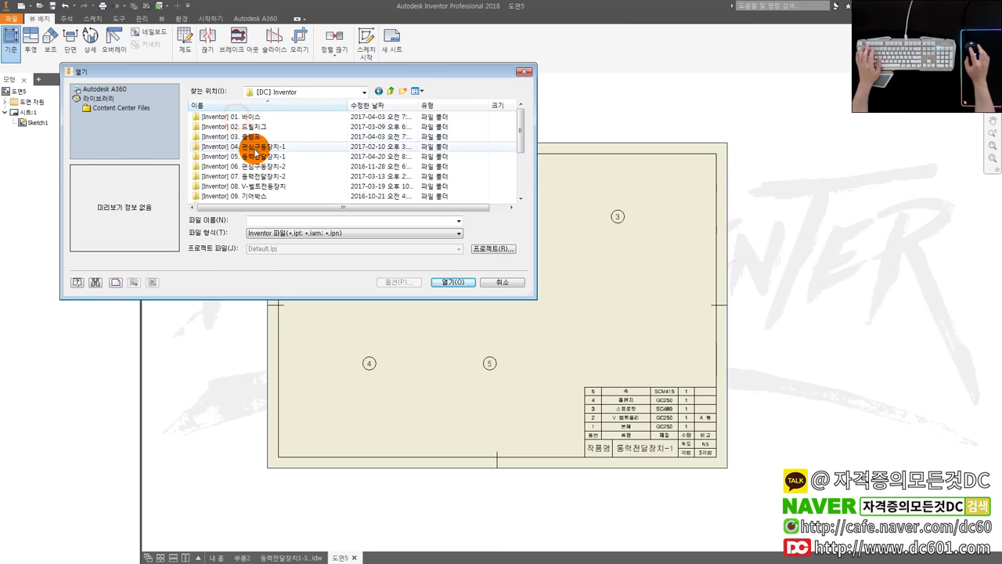
{"action": "double_click", "coordinate": [245, 153]}
{"action": "double_click", "coordinate": [230, 118]}
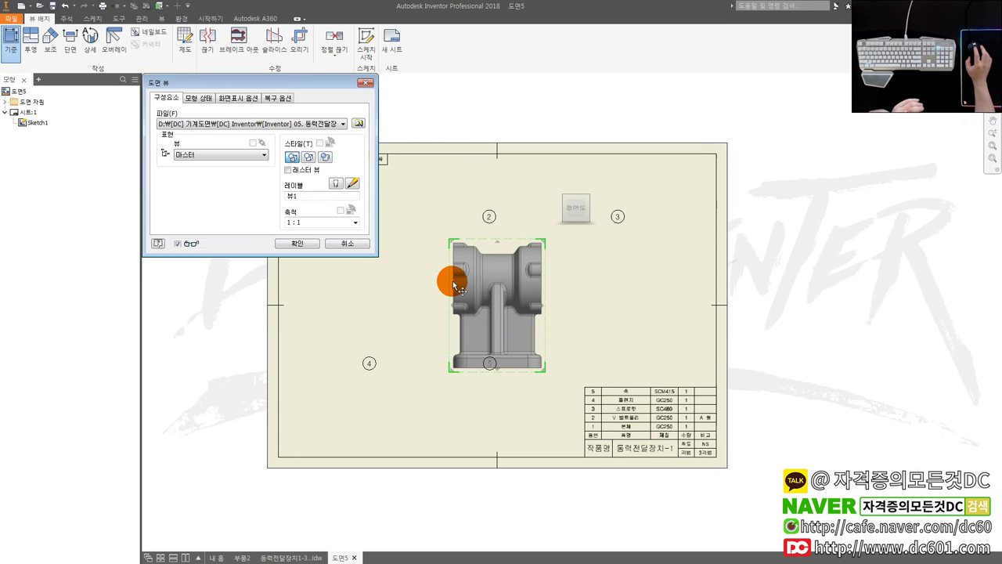
{"action": "left_click_drag", "start_coordinate": [476, 271], "coordinate": [421, 284]}
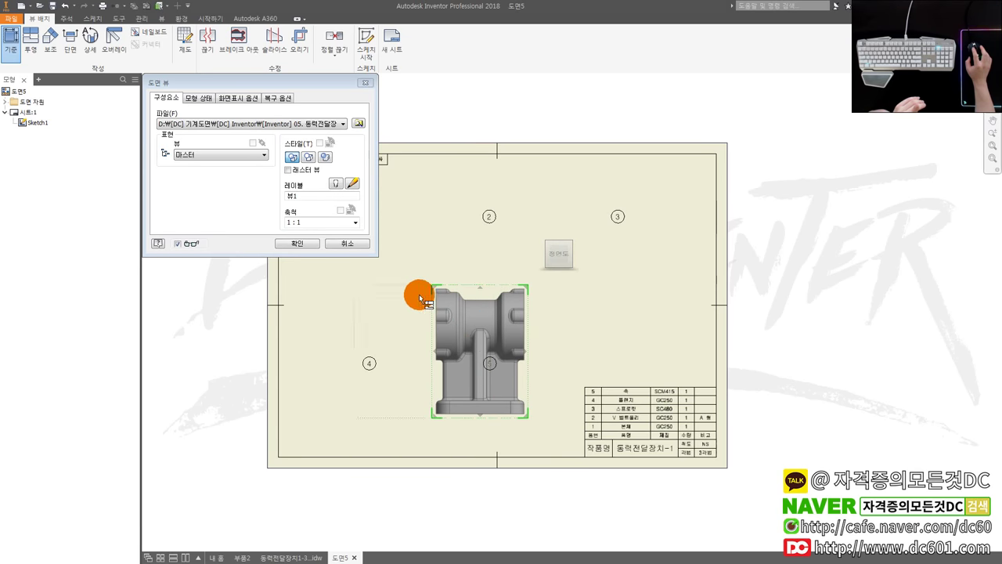
{"action": "left_click", "coordinate": [308, 249]}
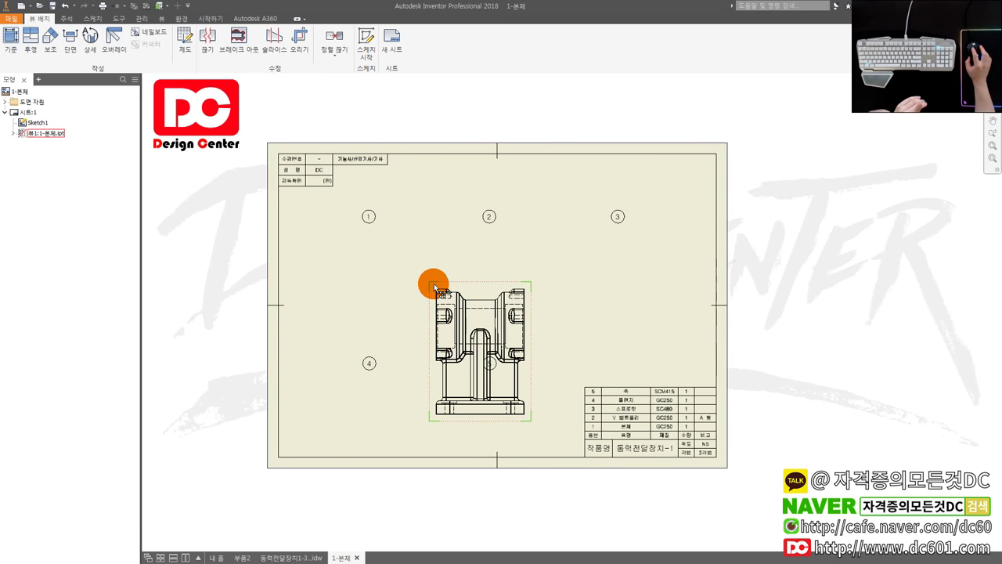
- Project two isometric body views, then undo the trial views
{"action": "left_click", "coordinate": [488, 298]}
{"action": "left_click", "coordinate": [380, 311]}
{"action": "left_click", "coordinate": [576, 272]}
{"action": "right_click", "coordinate": [577, 271]}
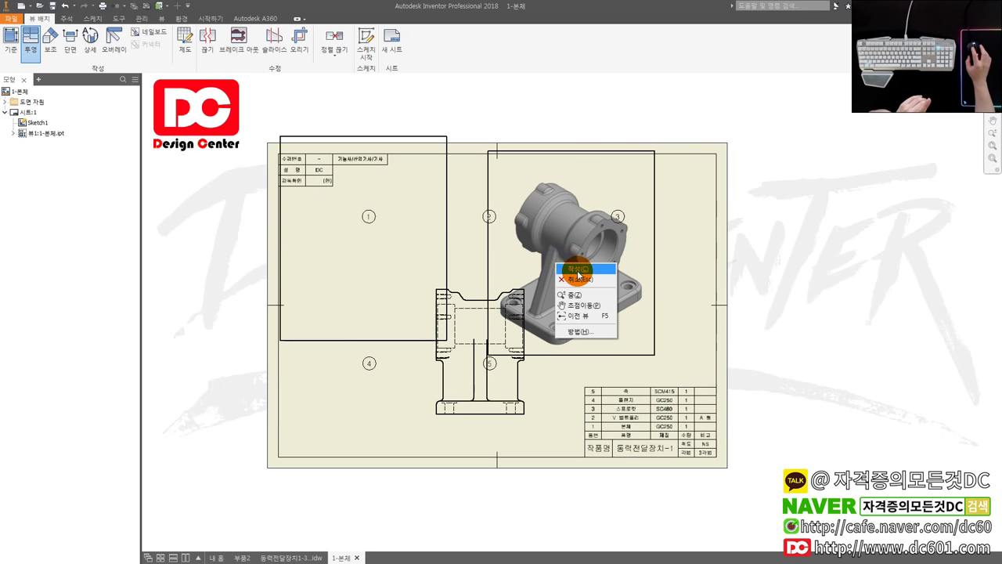
{"action": "left_click", "coordinate": [578, 270]}
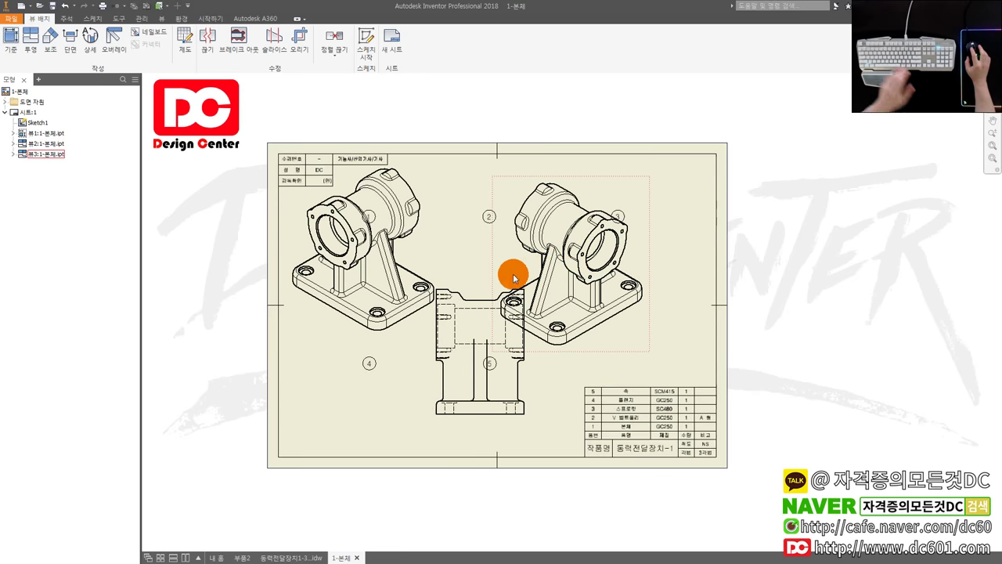
{"action": "key", "text": "ctrl+z"}
{"action": "key", "text": "ctrl+z"}
{"action": "key", "text": "ctrl+z"}
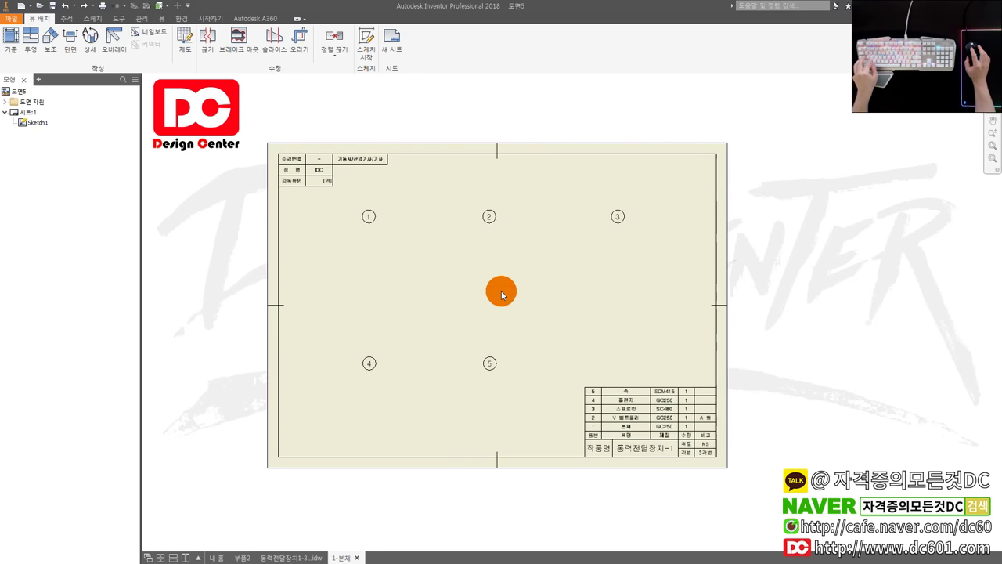
- Place a base view of the 1-본체 part at 0.7 scale
{"action": "left_click", "coordinate": [11, 41]}
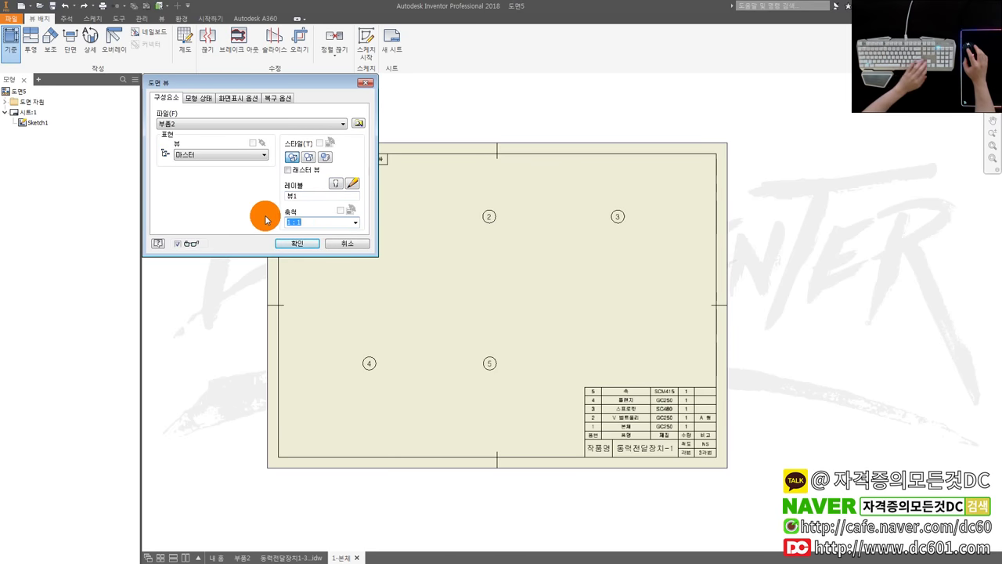
{"action": "left_click_drag", "start_coordinate": [286, 223], "coordinate": [307, 221]}
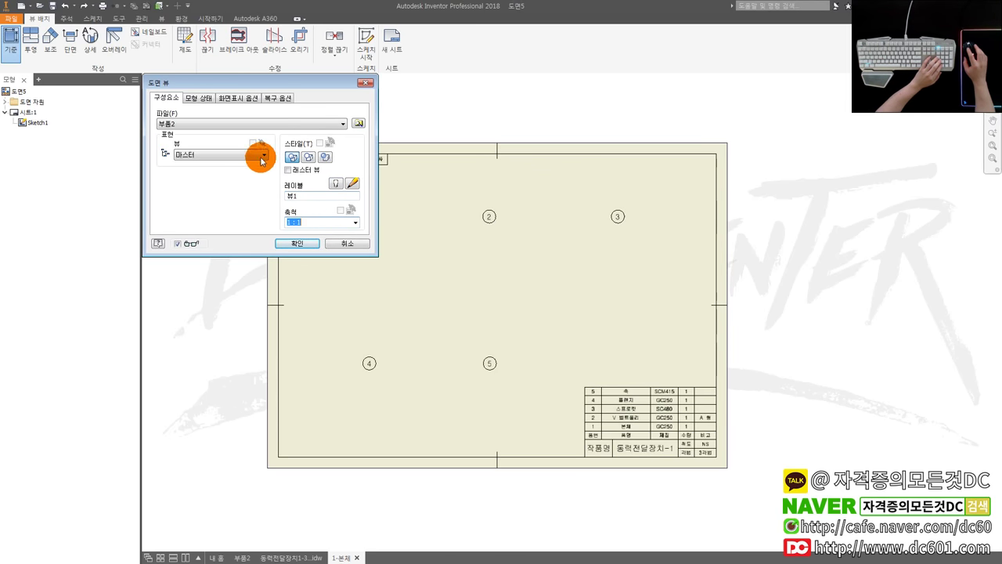
{"action": "left_click", "coordinate": [365, 128]}
{"action": "double_click", "coordinate": [247, 122]}
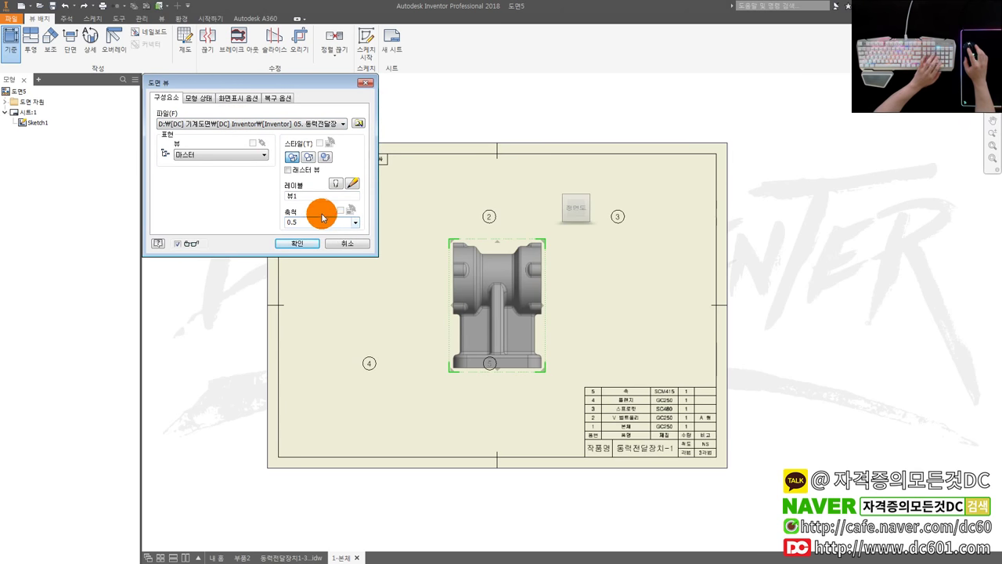
{"action": "type", "text": "0.5"}
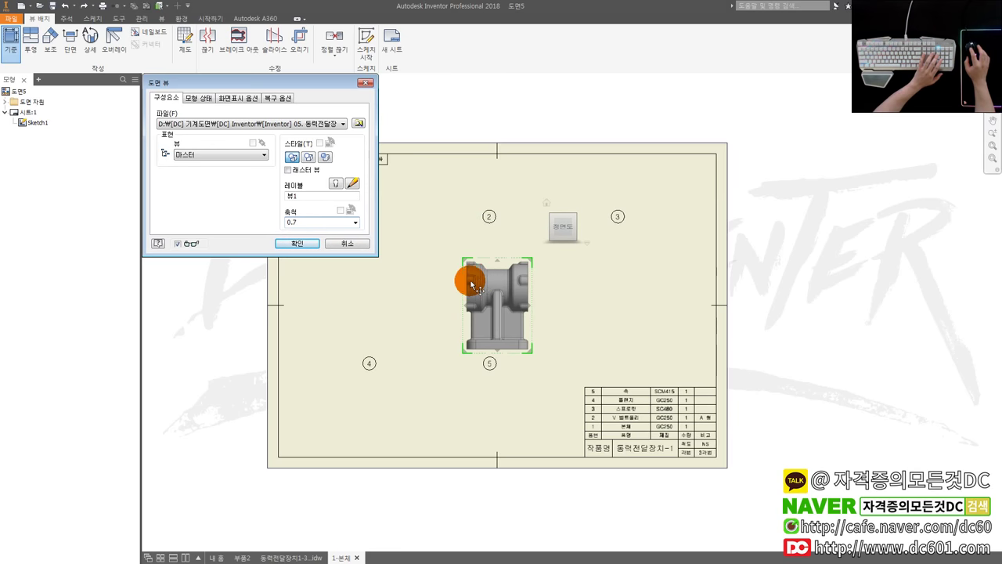
{"action": "left_click", "coordinate": [311, 245]}
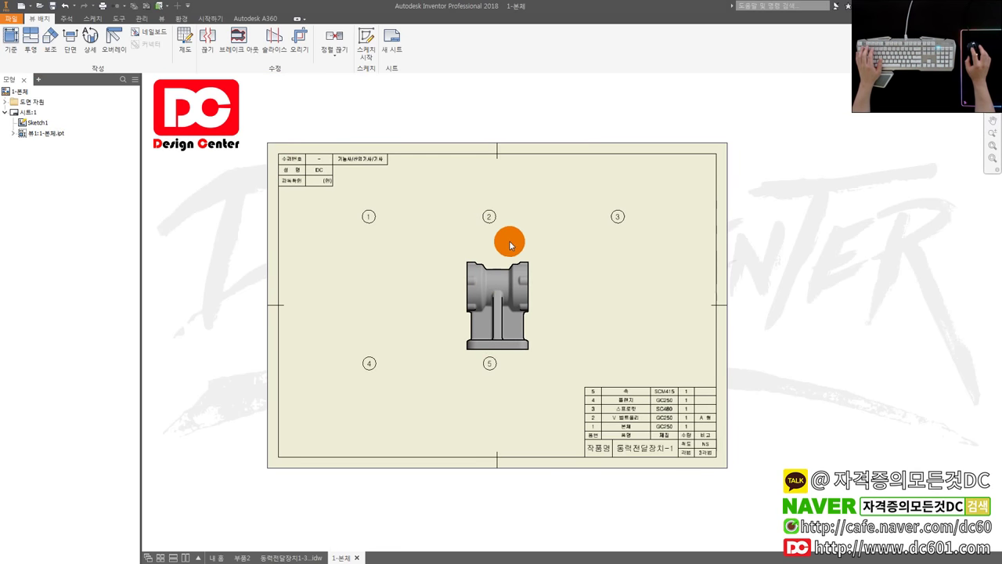
- Turn on tangent edges in the body view's display options
{"action": "right_click", "coordinate": [503, 258]}
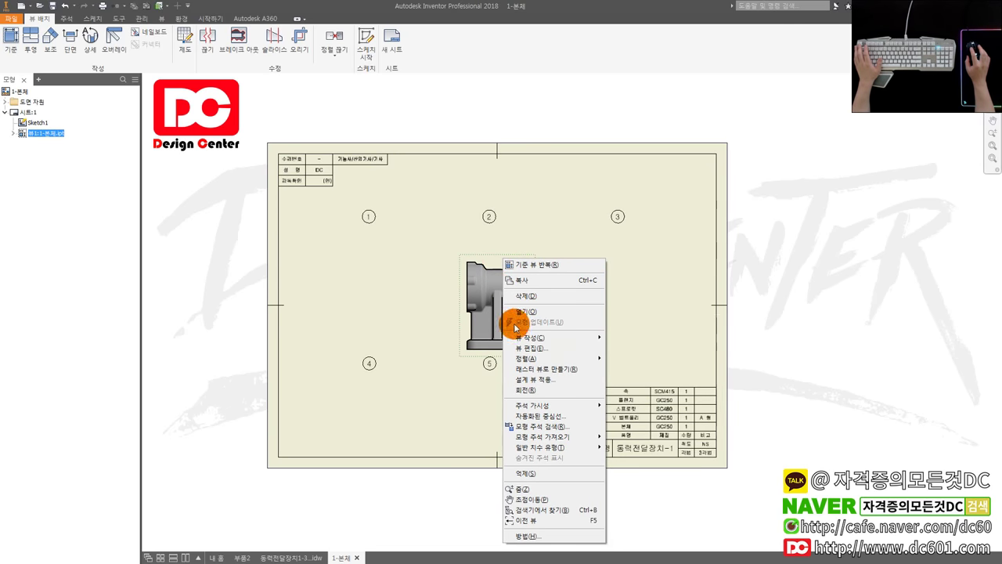
{"action": "left_click", "coordinate": [531, 348]}
{"action": "left_click", "coordinate": [239, 97]}
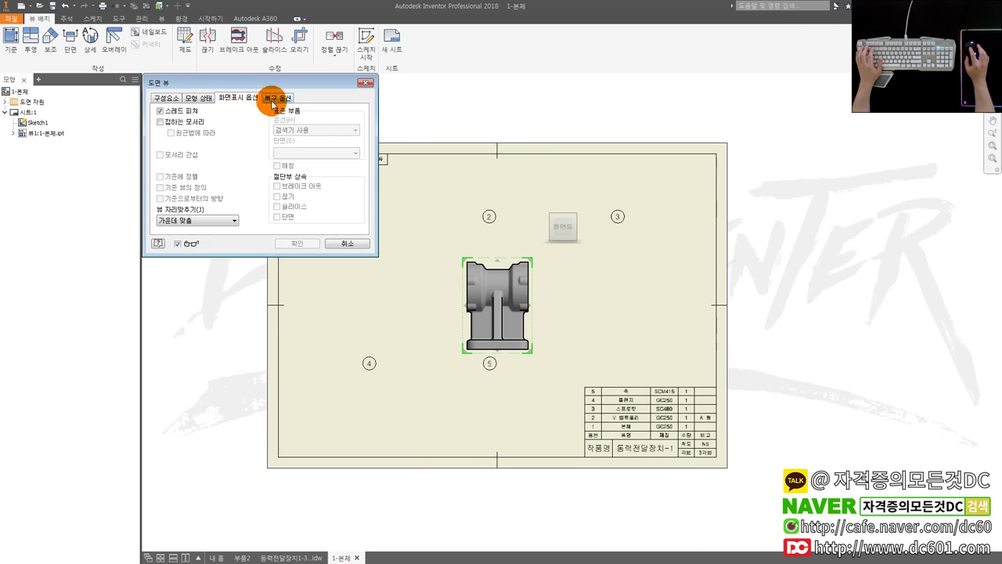
{"action": "left_click", "coordinate": [193, 121]}
{"action": "left_click", "coordinate": [304, 246]}
{"action": "scroll", "coordinate": [538, 313], "scroll_direction": "up", "scroll_amount": 3}
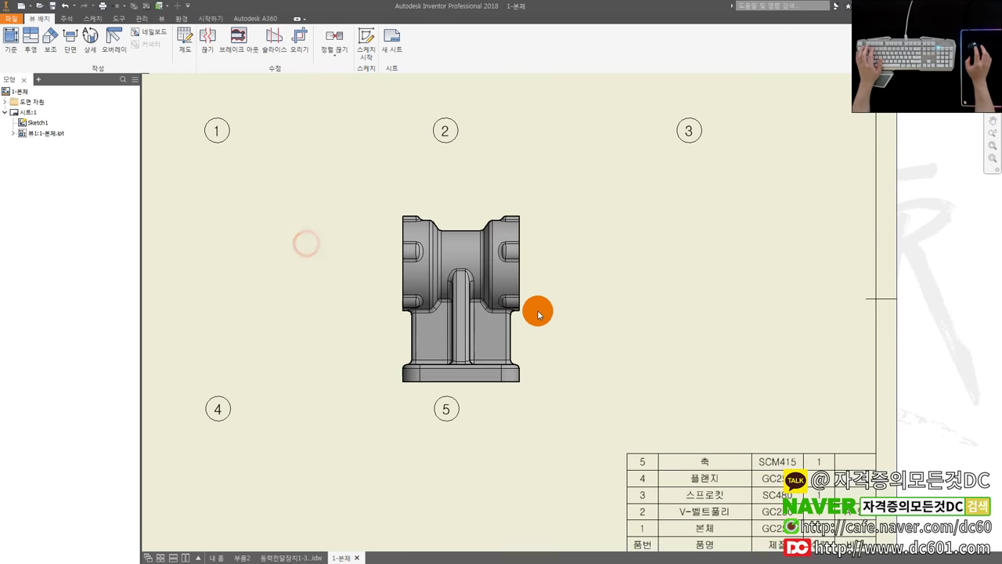
{"action": "scroll", "coordinate": [444, 259], "scroll_direction": "down", "scroll_amount": 3}
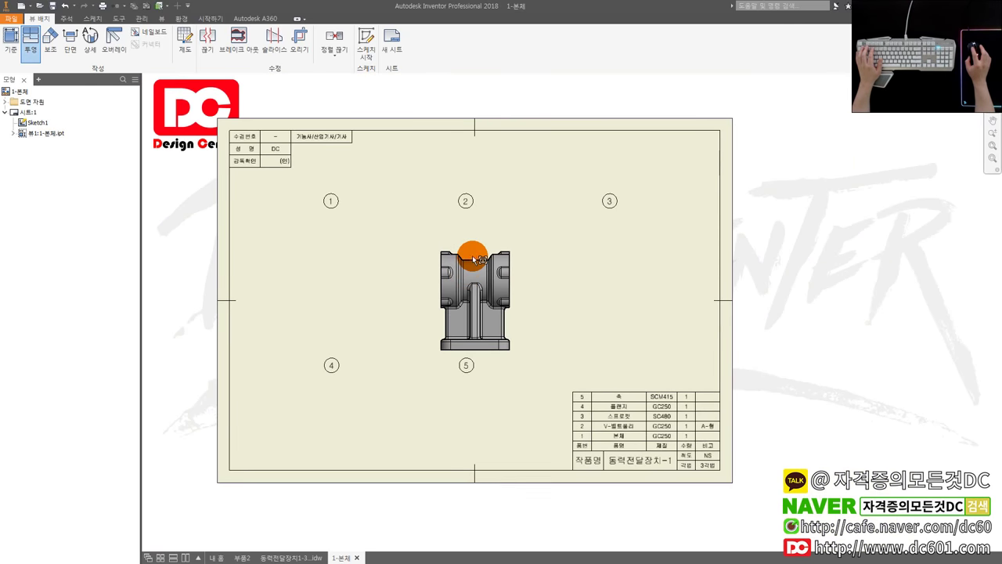
- Project two isometric body views, delete the front view, and set them side by side
{"action": "left_click", "coordinate": [378, 212]}
{"action": "left_click", "coordinate": [559, 213]}
{"action": "right_click", "coordinate": [559, 224]}
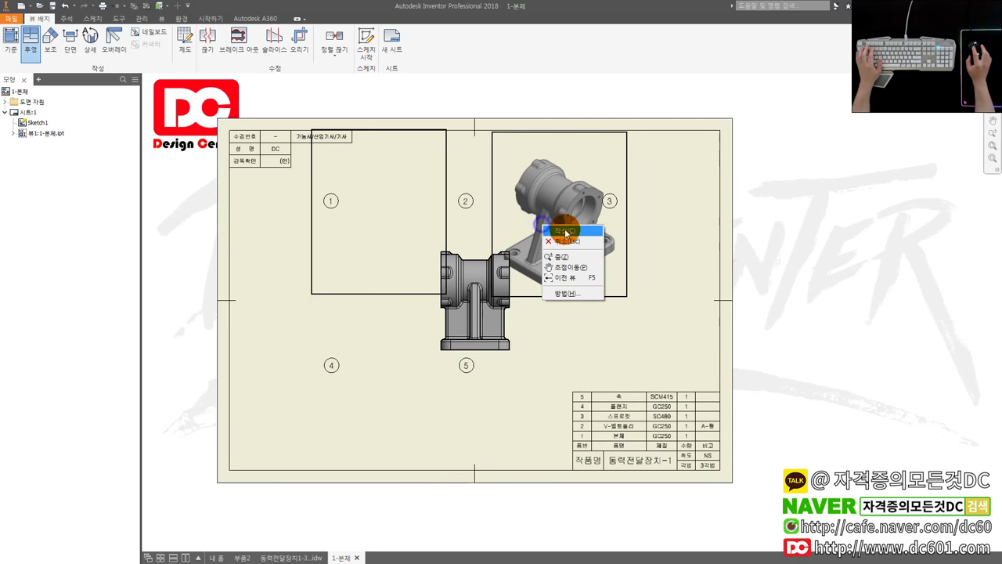
{"action": "left_click", "coordinate": [525, 257]}
{"action": "right_click", "coordinate": [476, 250]}
{"action": "left_click", "coordinate": [489, 265]}
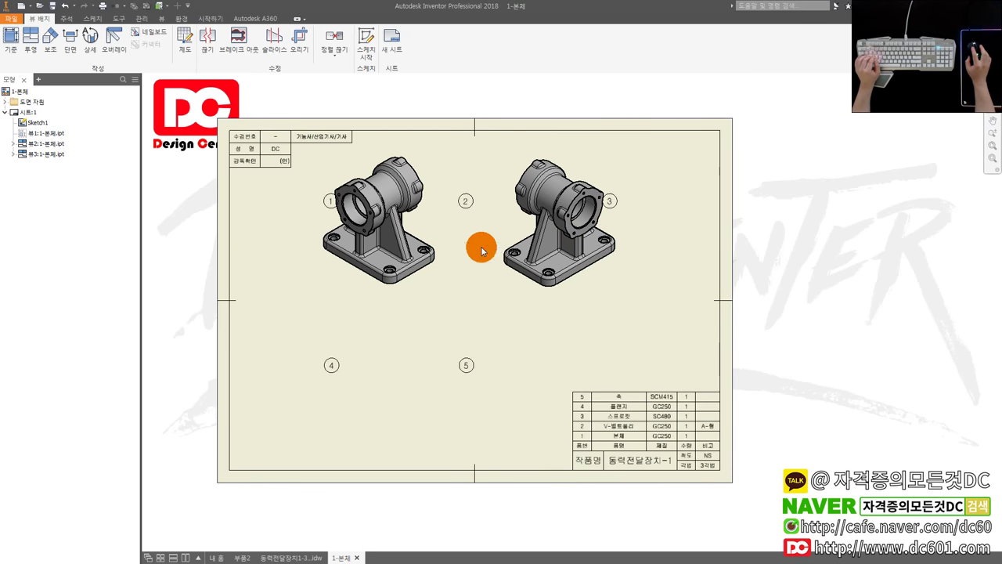
{"action": "left_click_drag", "start_coordinate": [415, 162], "coordinate": [345, 189]}
{"action": "left_click_drag", "start_coordinate": [572, 160], "coordinate": [445, 184]}
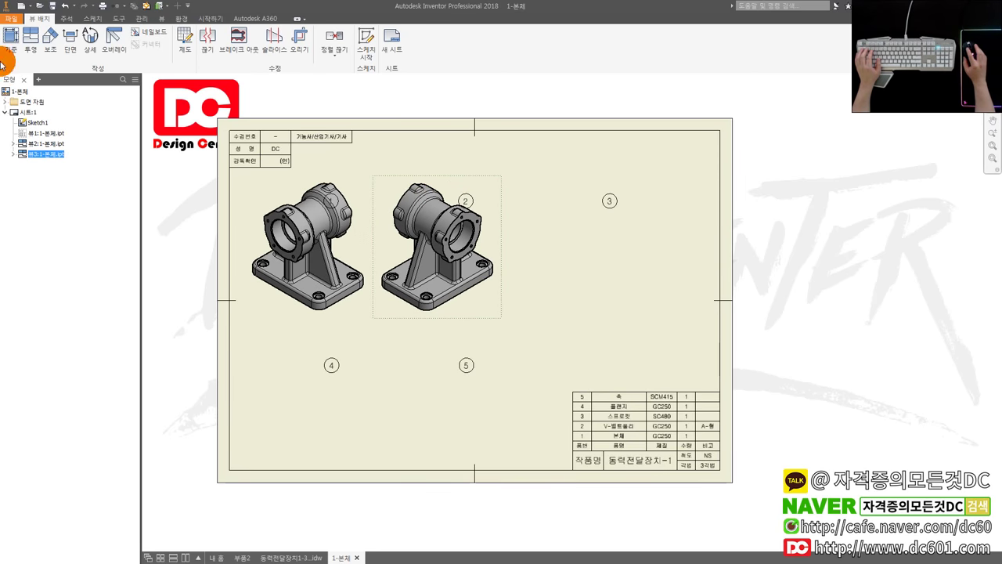
- Start a new base view of the pulley part
{"action": "left_click", "coordinate": [16, 51]}
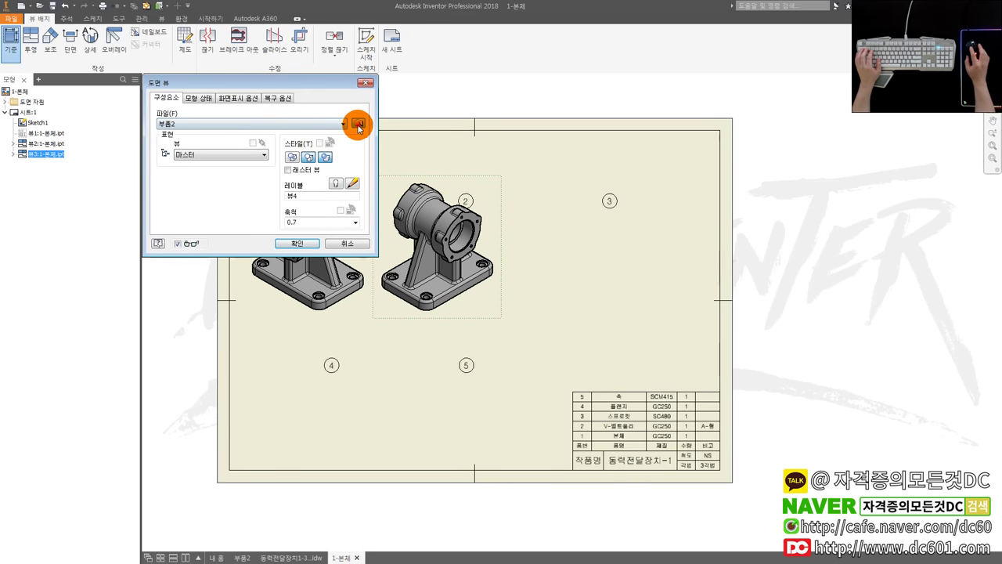
{"action": "left_click", "coordinate": [358, 125]}
{"action": "double_click", "coordinate": [246, 128]}
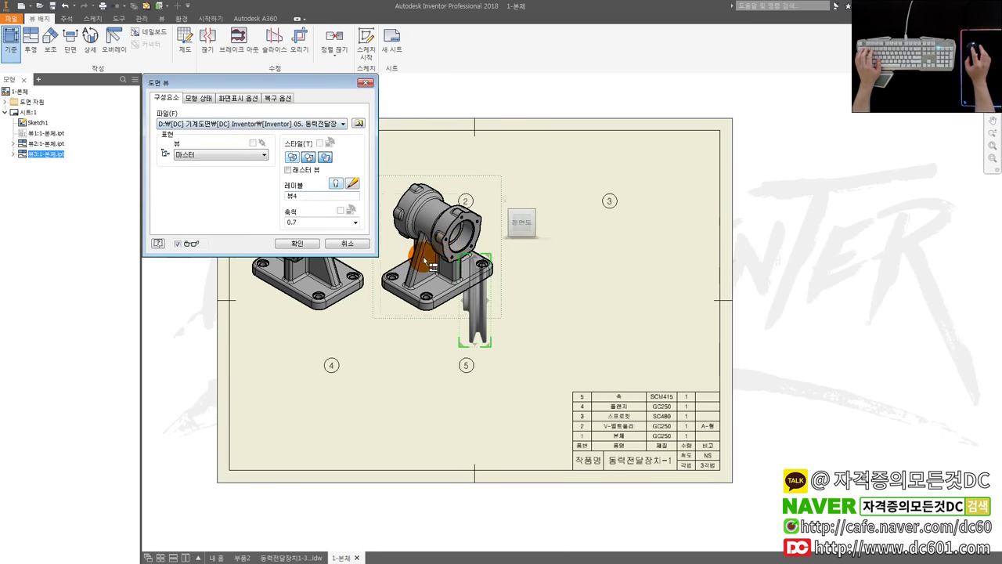
- Orient the pulley with the ViewCube and create two isometric pulley views at upper right
{"action": "left_click_drag", "start_coordinate": [427, 257], "coordinate": [559, 275]}
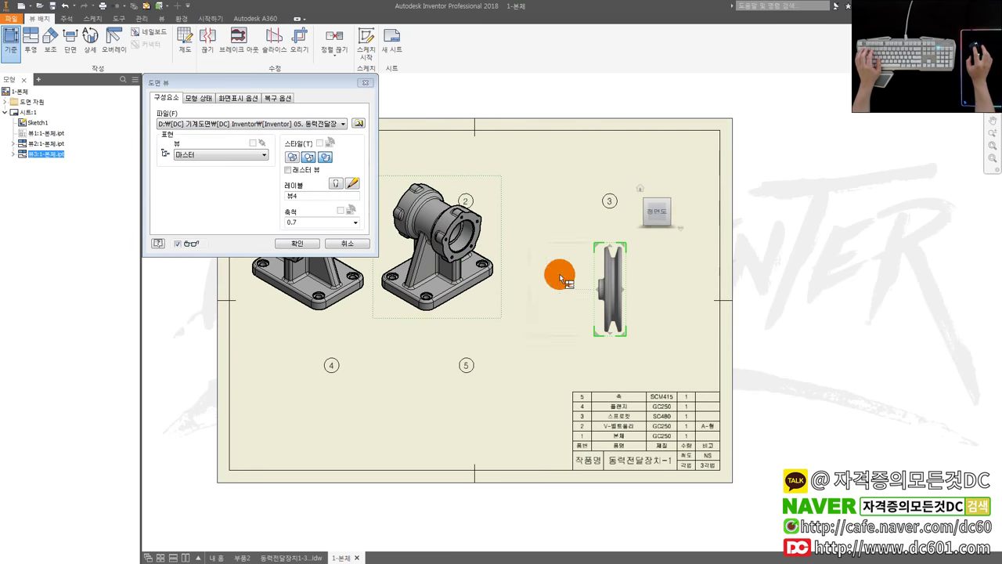
{"action": "left_click", "coordinate": [640, 215]}
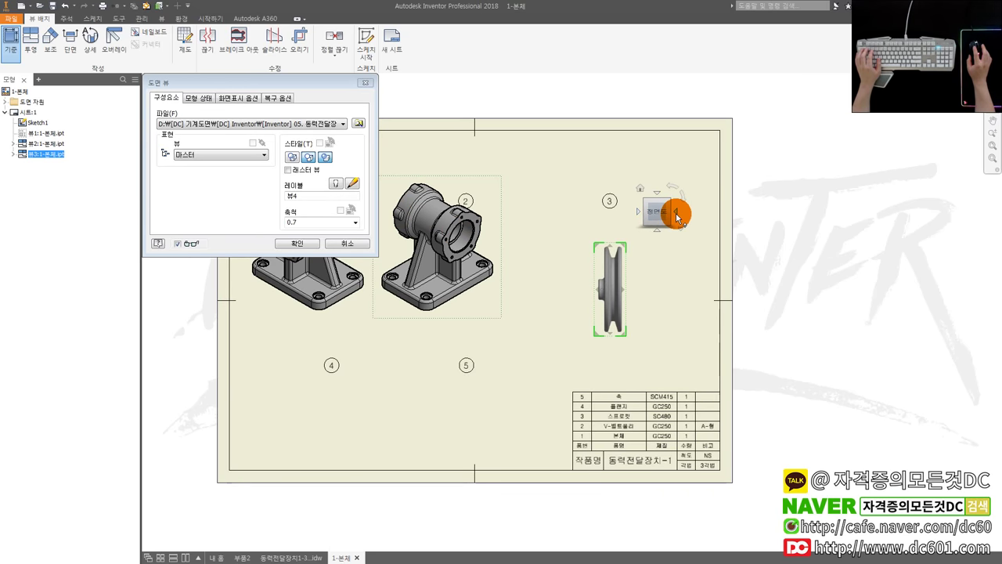
{"action": "left_click", "coordinate": [676, 217]}
{"action": "left_click", "coordinate": [672, 220]}
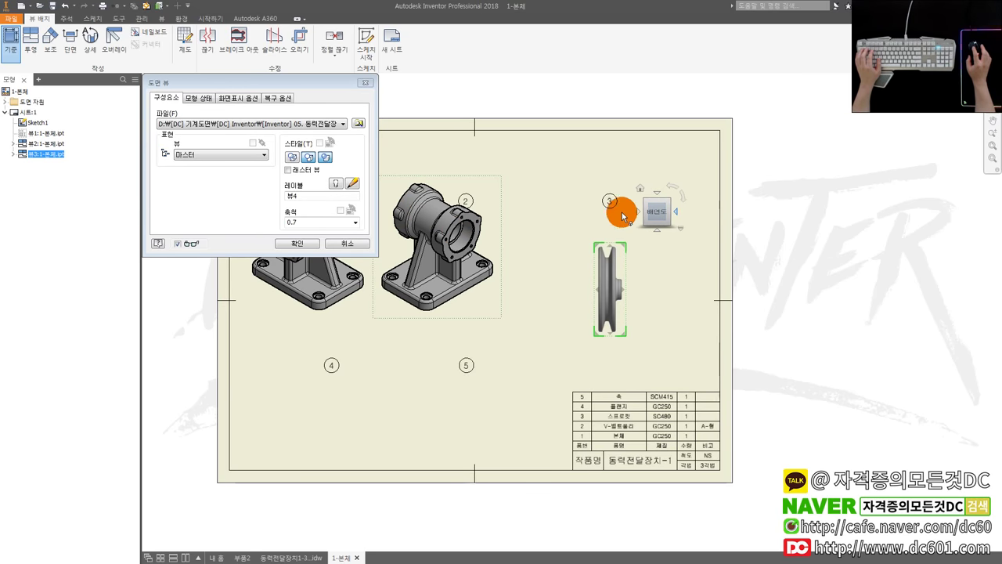
{"action": "left_click", "coordinate": [550, 192]}
{"action": "mouse_move", "coordinate": [657, 211]}
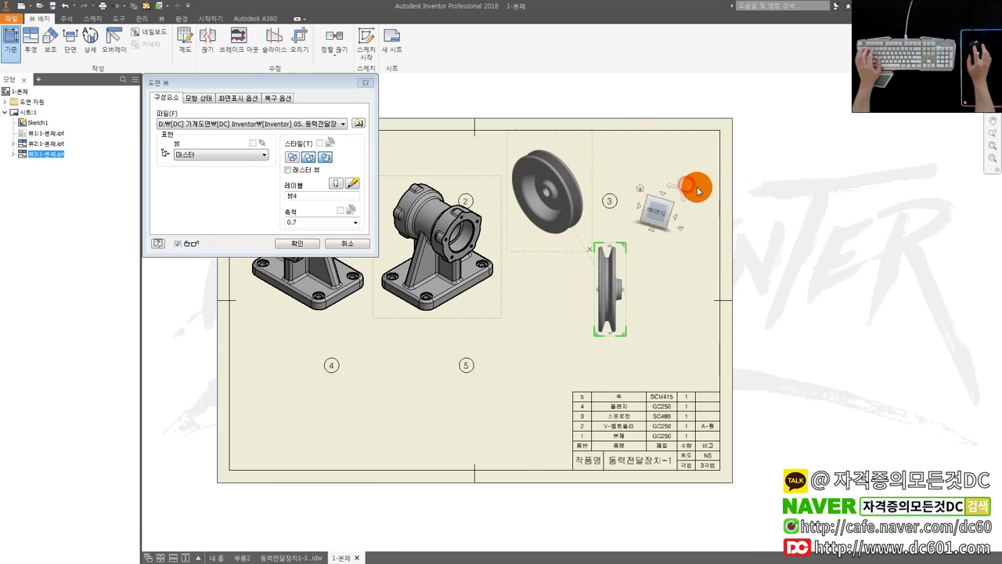
{"action": "left_click", "coordinate": [696, 188]}
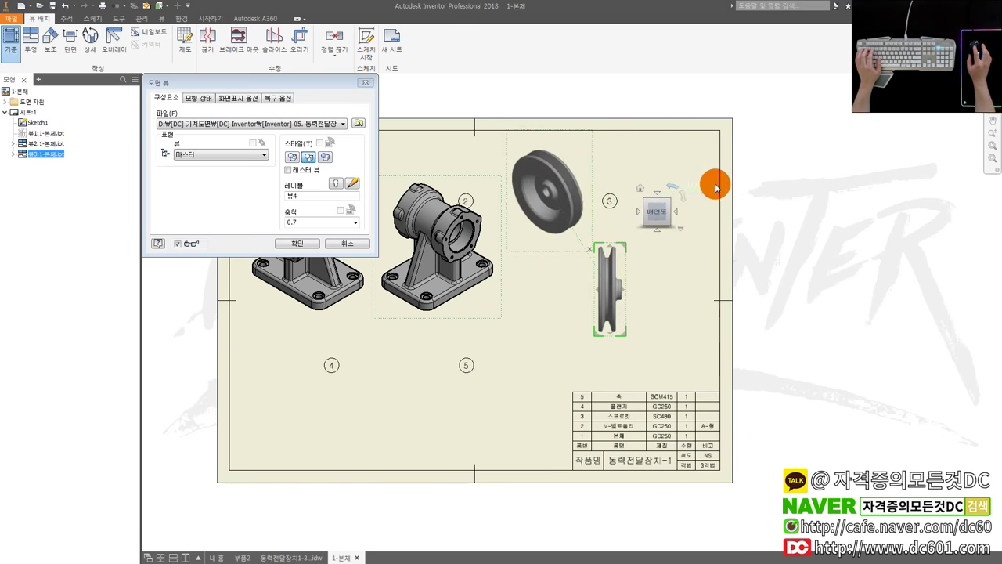
{"action": "left_click", "coordinate": [707, 205]}
{"action": "left_click", "coordinate": [309, 238]}
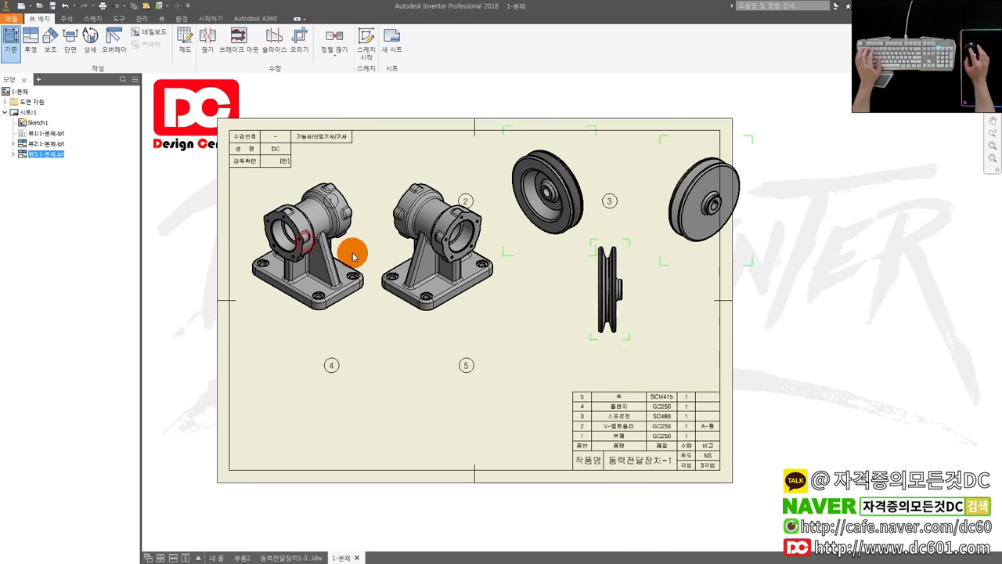
- Delete the side pulley view and arrange the two isometric views around balloon 3
{"action": "right_click", "coordinate": [621, 244]}
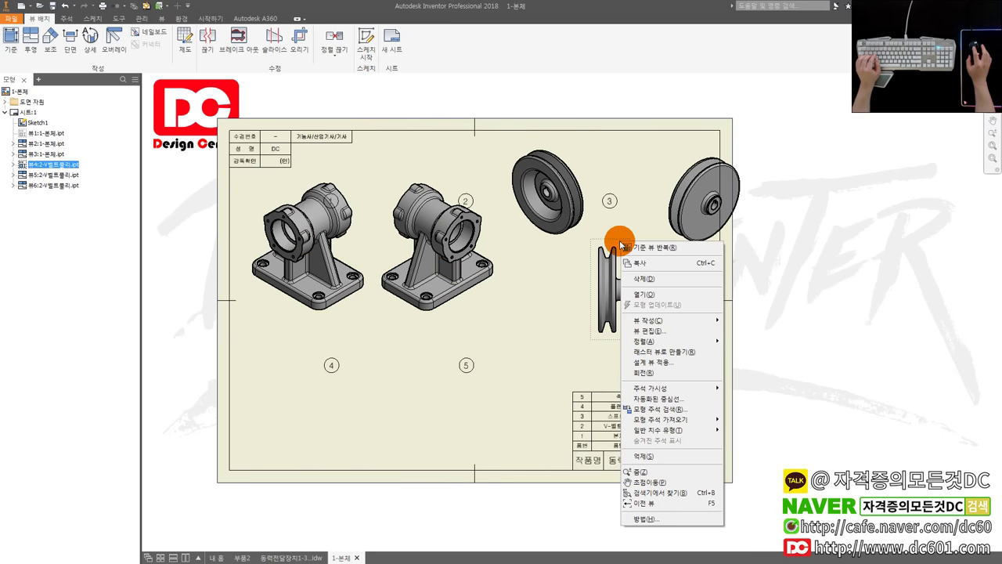
{"action": "key", "text": "Delete"}
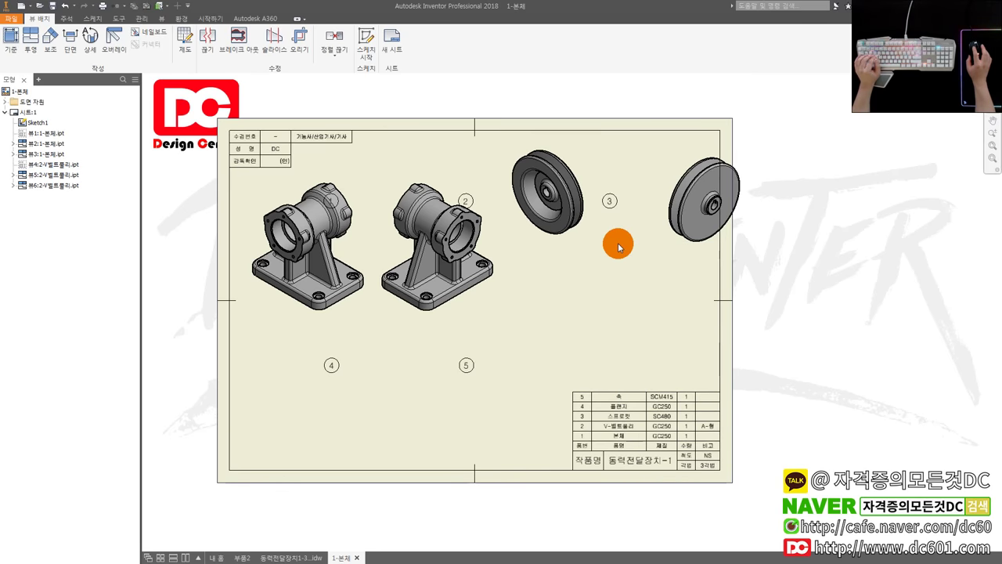
{"action": "left_click_drag", "start_coordinate": [606, 145], "coordinate": [630, 183]}
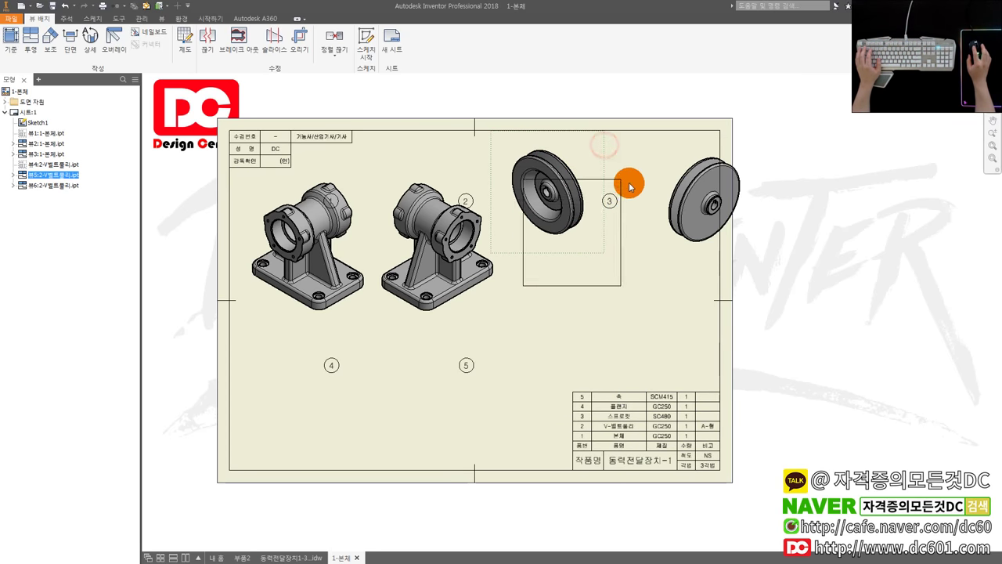
{"action": "left_click_drag", "start_coordinate": [690, 146], "coordinate": [649, 180]}
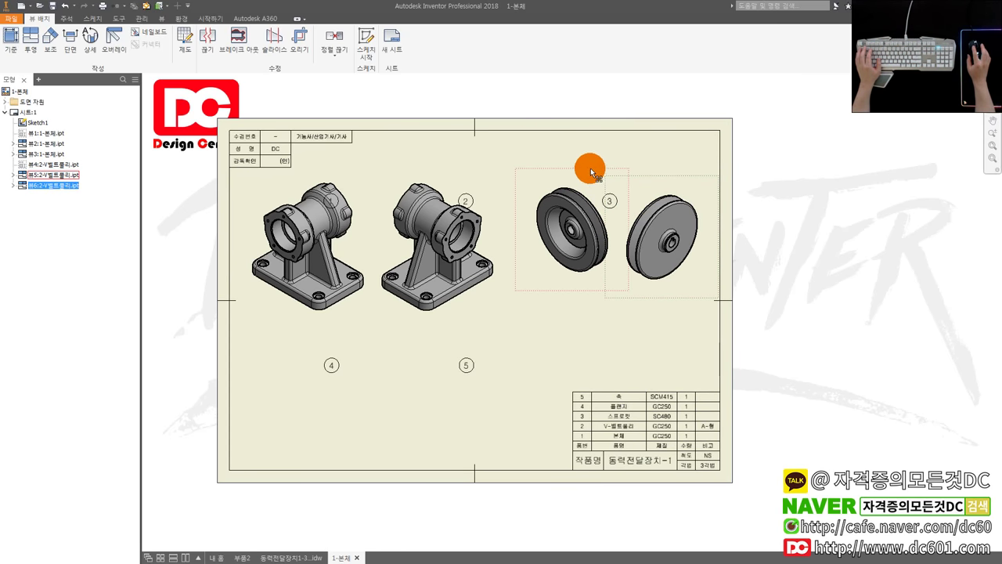
{"action": "left_click_drag", "start_coordinate": [586, 168], "coordinate": [572, 173]}
{"action": "left_click", "coordinate": [14, 51]}
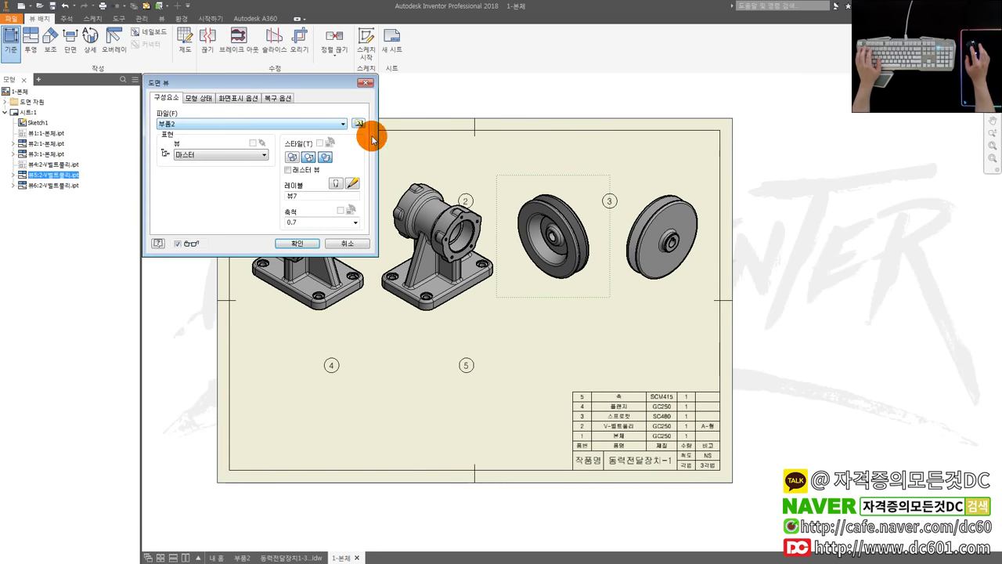
- Place two isometric projected views of the shaft part, one lower left and one on the right
{"action": "left_click", "coordinate": [357, 126]}
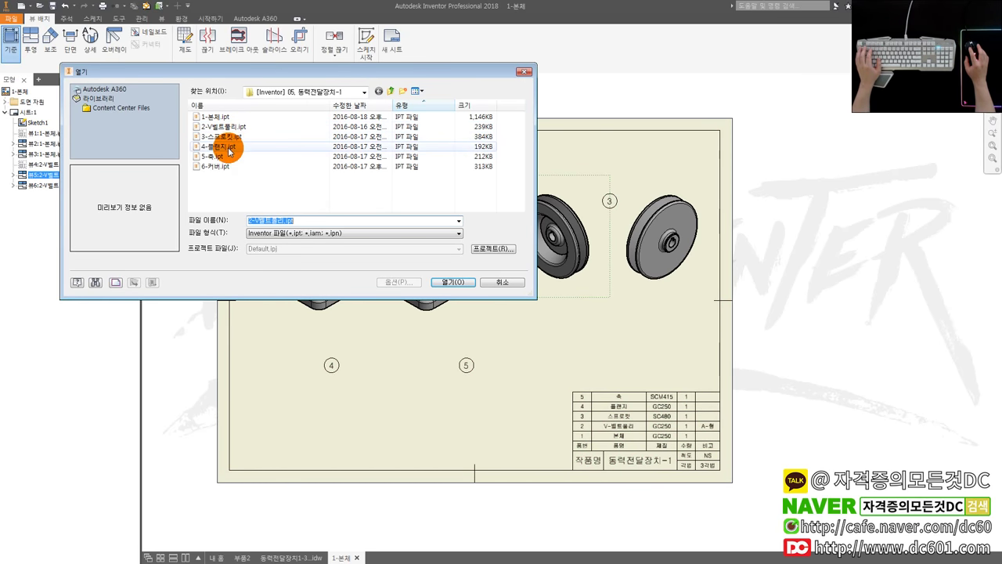
{"action": "double_click", "coordinate": [225, 158]}
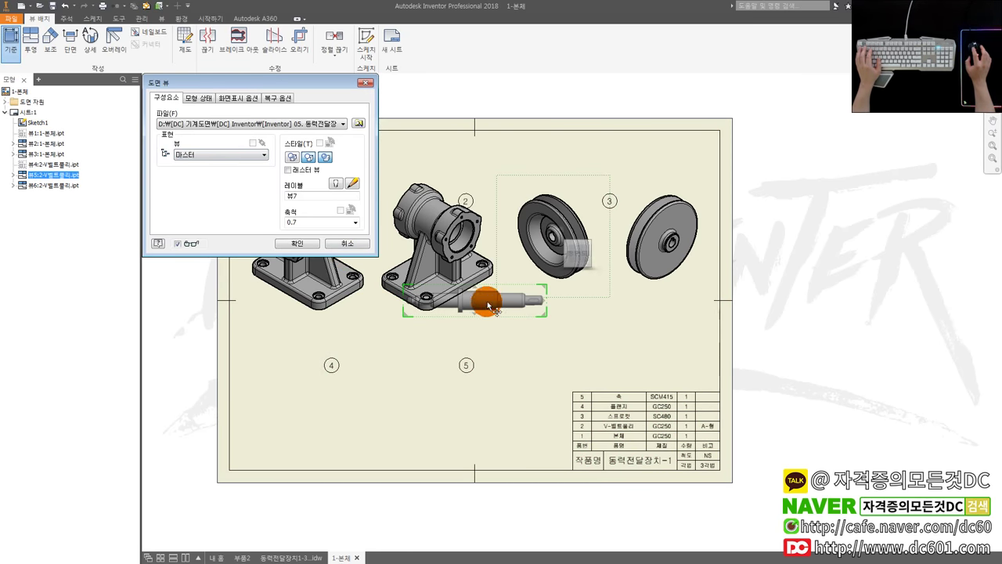
{"action": "left_click", "coordinate": [289, 345]}
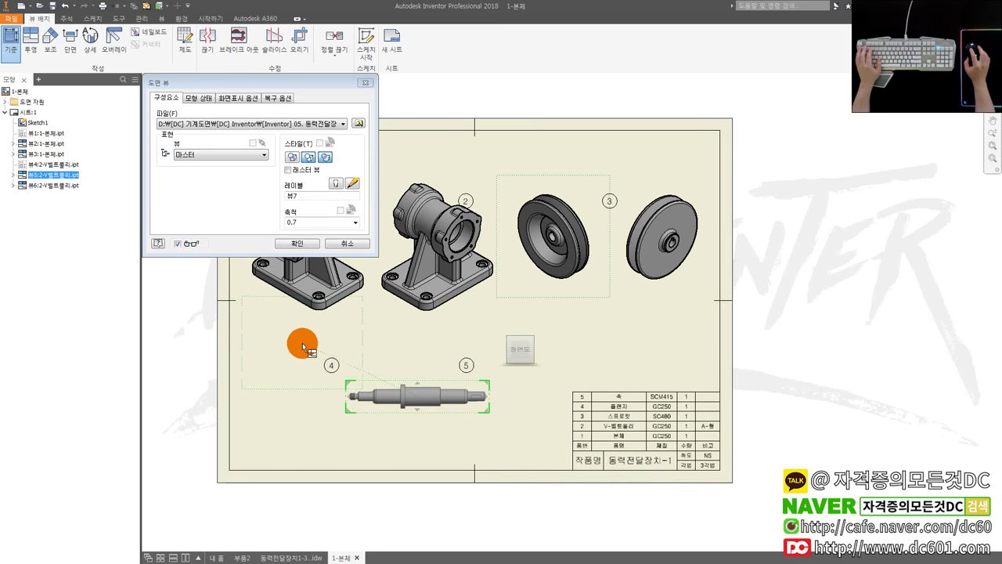
{"action": "left_click", "coordinate": [574, 346]}
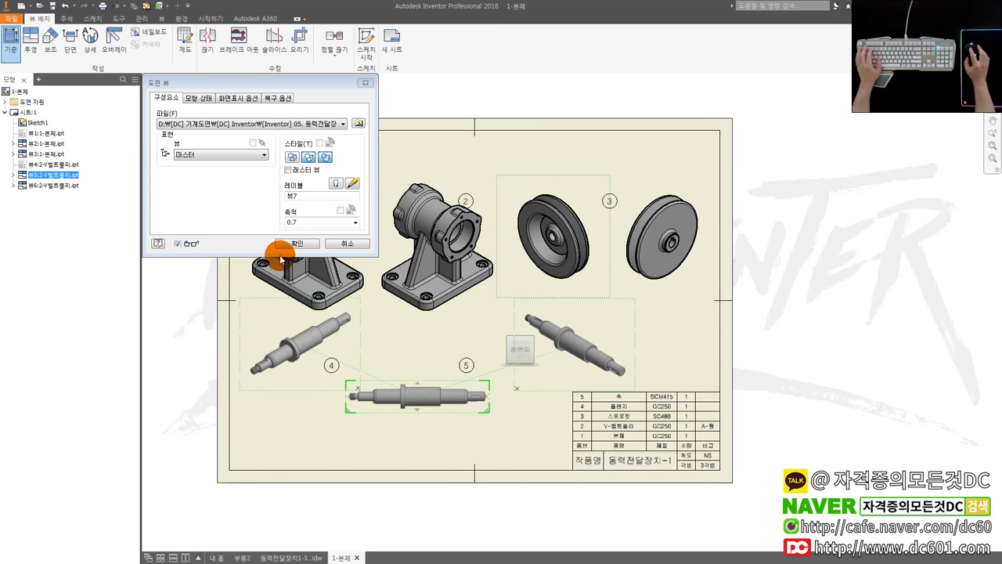
{"action": "left_click", "coordinate": [297, 243]}
- Delete the flat shaft view, arrange both isometric shaft views along the bottom, and select a balloon
{"action": "right_click", "coordinate": [434, 378]}
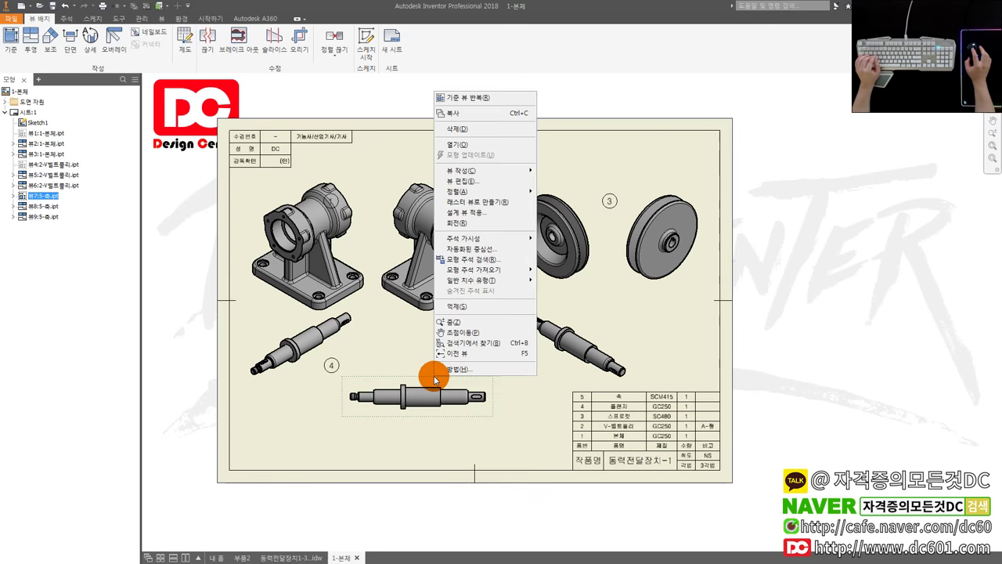
{"action": "left_click", "coordinate": [443, 321]}
{"action": "left_click_drag", "start_coordinate": [277, 309], "coordinate": [311, 372]}
{"action": "left_click_drag", "start_coordinate": [595, 308], "coordinate": [420, 371]}
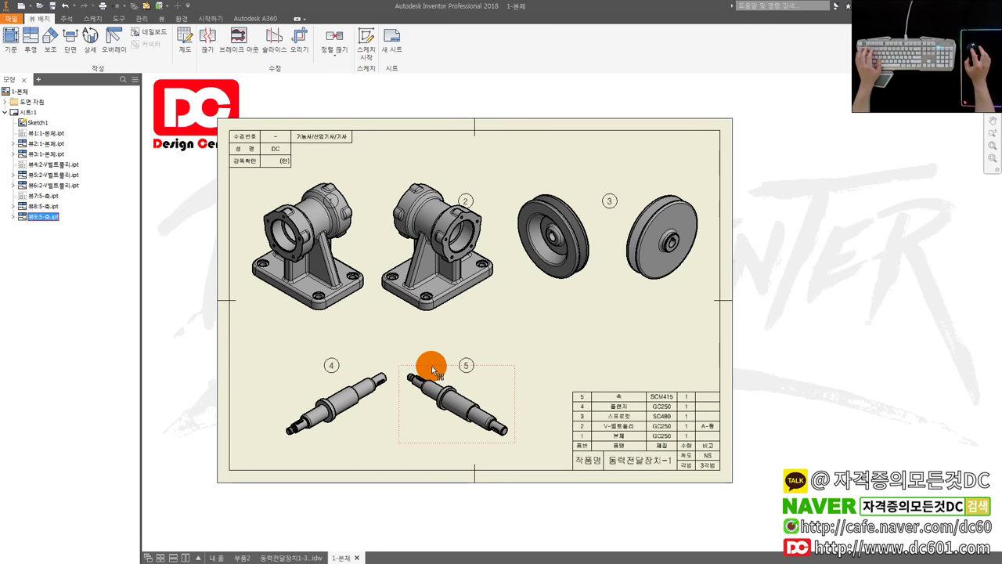
{"action": "double_click", "coordinate": [470, 196]}
{"action": "left_click_drag", "start_coordinate": [429, 172], "coordinate": [510, 240]}
- Drag balloons 2, 1 and 4 above the pulley, body and shaft view pairs, then finish Sketch1
{"action": "left_click_drag", "start_coordinate": [465, 200], "coordinate": [640, 178]}
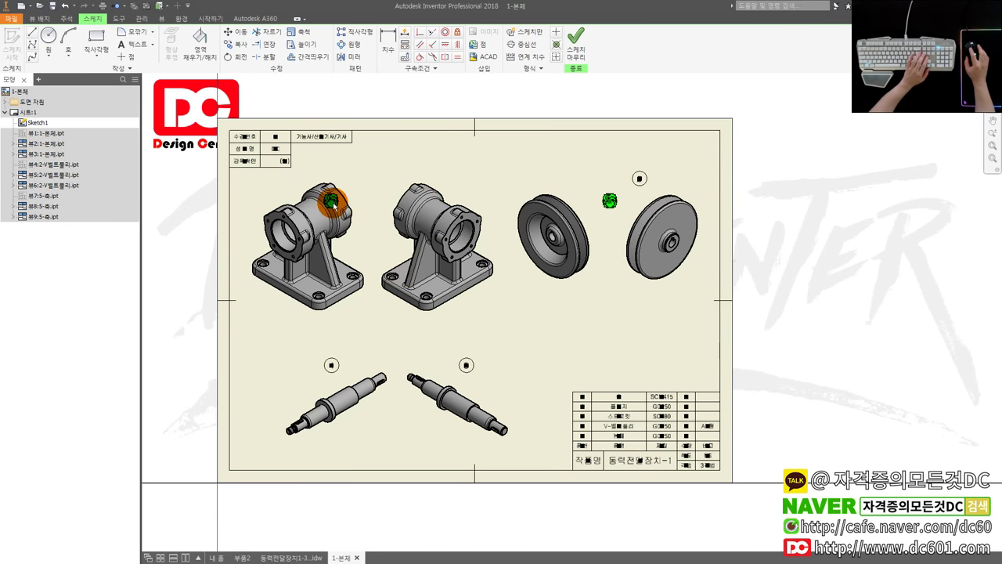
{"action": "left_click_drag", "start_coordinate": [331, 201], "coordinate": [364, 170]}
{"action": "left_click_drag", "start_coordinate": [331, 365], "coordinate": [399, 359]}
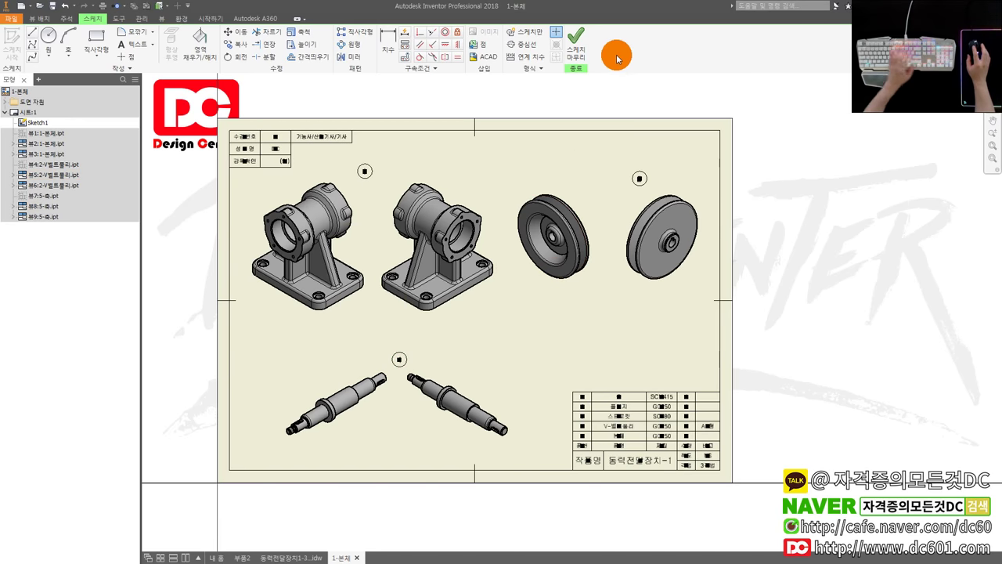
{"action": "left_click", "coordinate": [576, 43]}
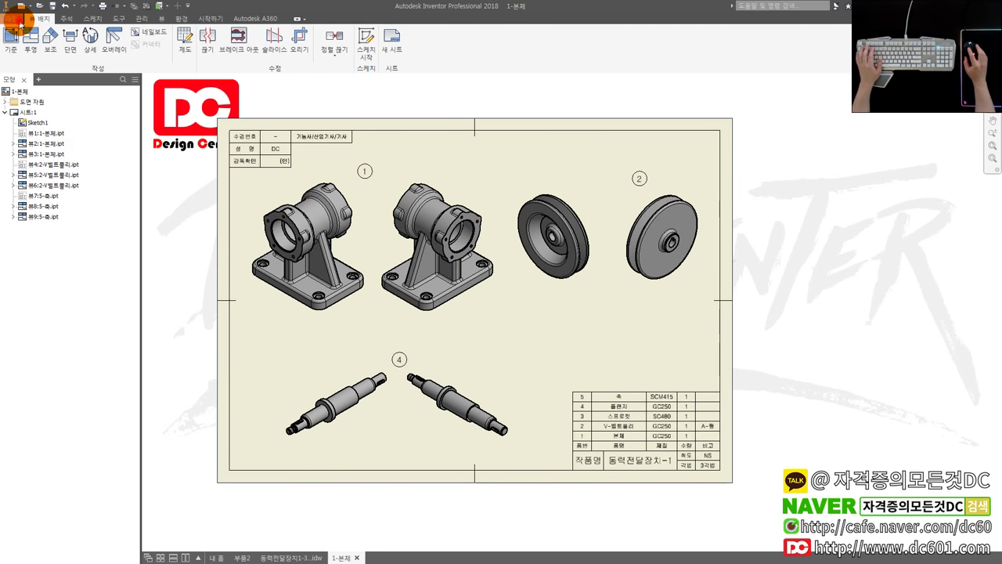
{"action": "left_click", "coordinate": [17, 21]}
- Save the sheet as a PDF on the Desktop and switch to Acrobat
{"action": "left_click", "coordinate": [127, 123]}
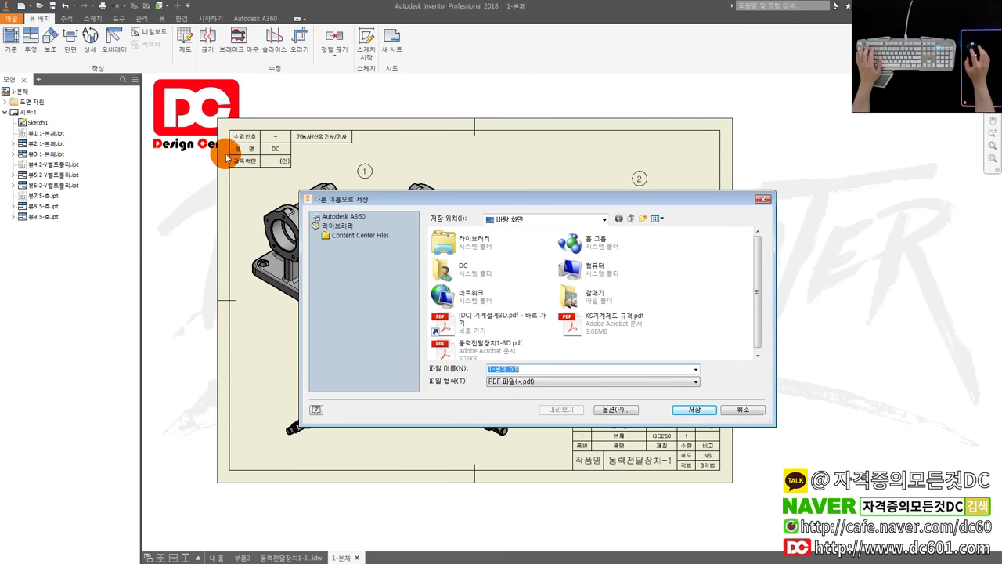
{"action": "left_click", "coordinate": [690, 409]}
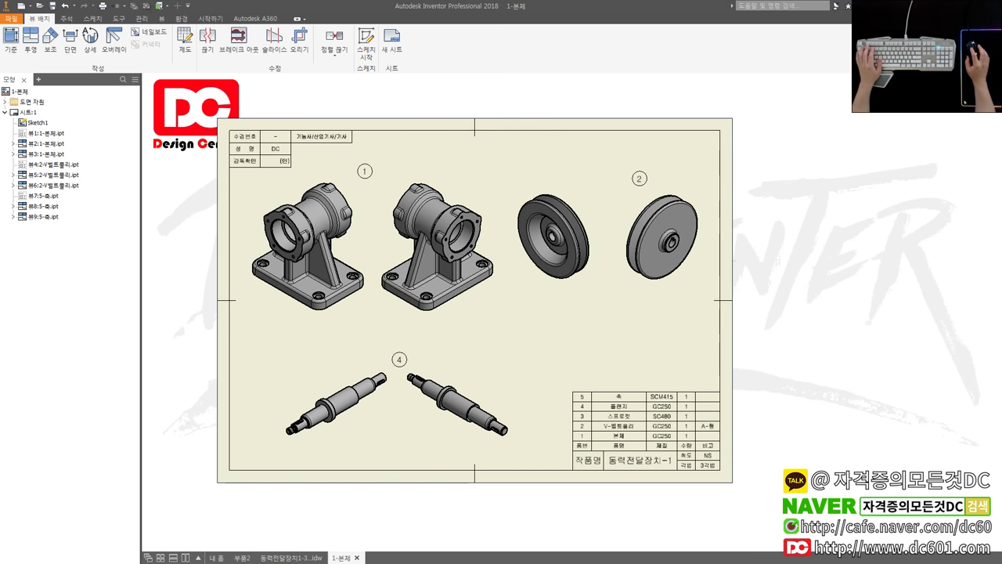
{"action": "key", "text": "alt+Tab"}
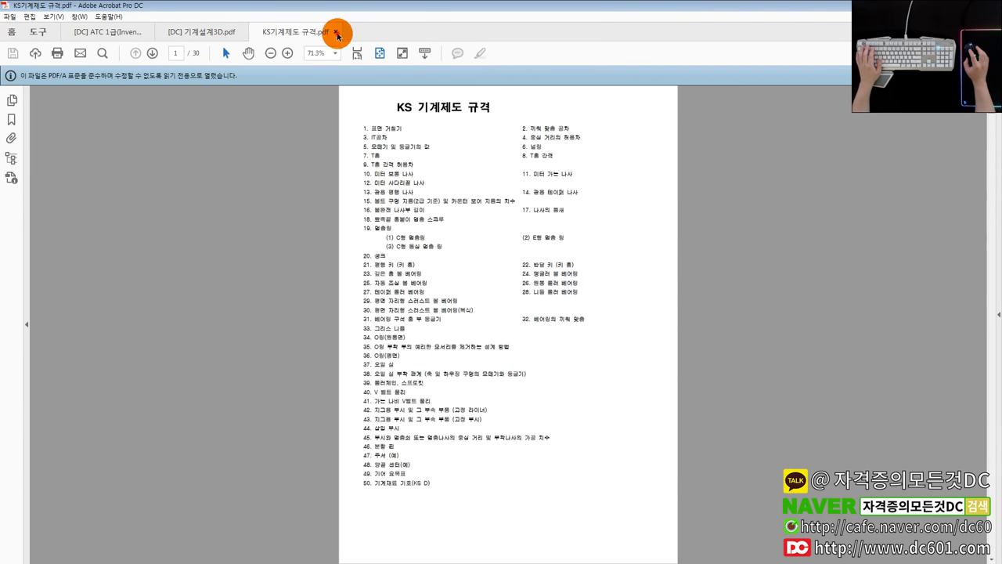
- Close KS기계제도 규격.pdf and open the exported 1-본체.pdf from the desktop
{"action": "left_click", "coordinate": [336, 32]}
{"action": "key", "text": "alt+Tab"}
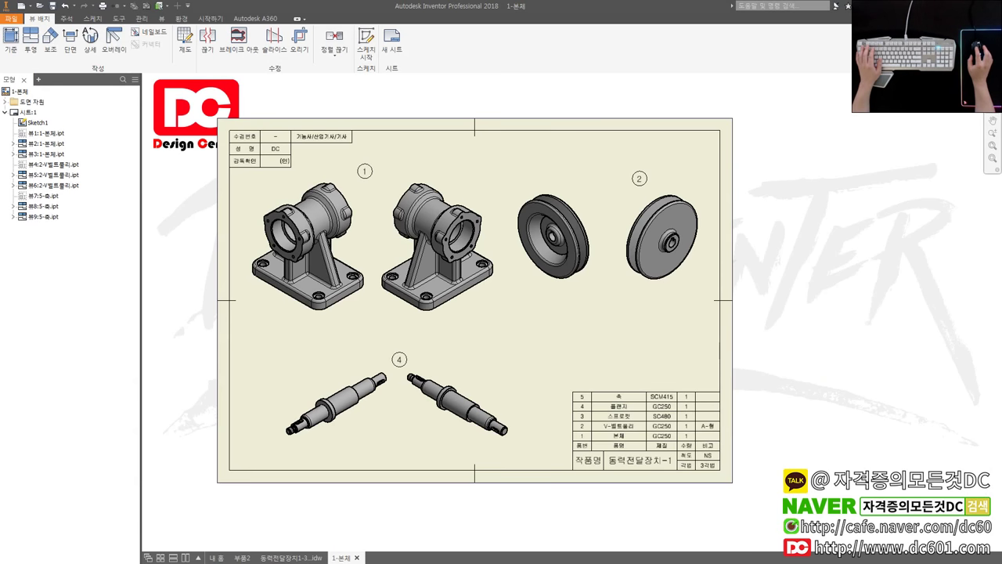
{"action": "key", "text": "alt+Tab"}
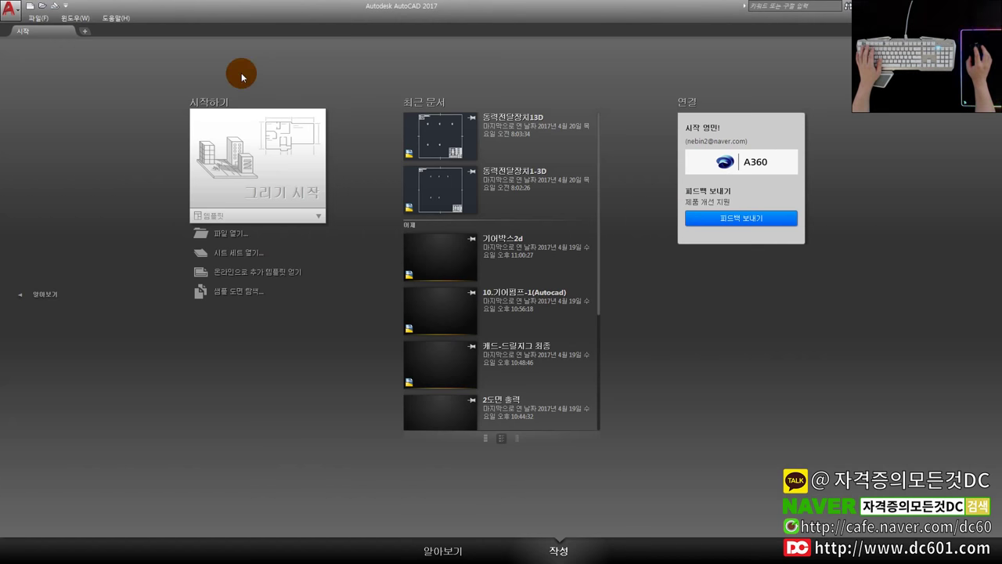
{"action": "key", "text": "alt+Tab"}
{"action": "key", "text": "super+d"}
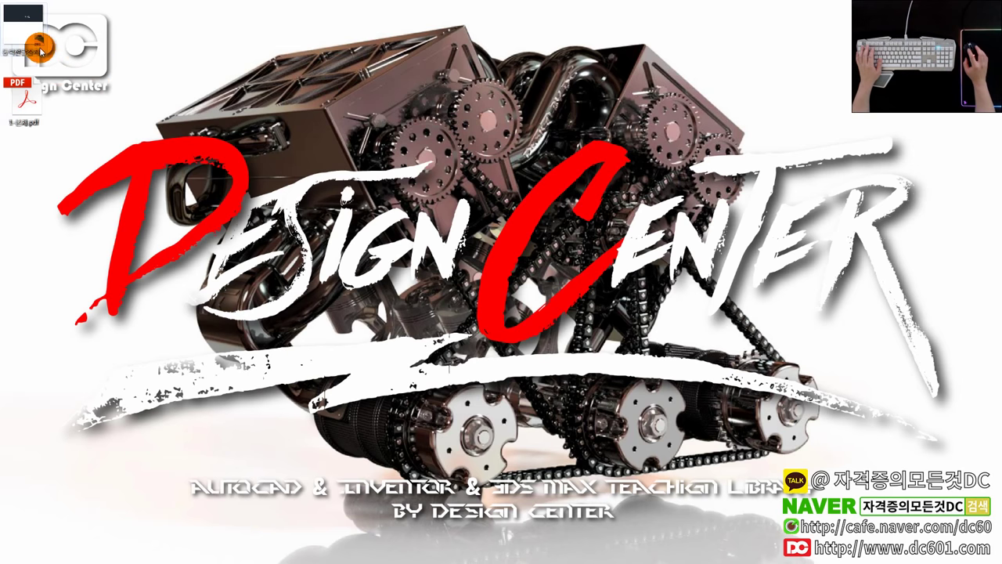
{"action": "double_click", "coordinate": [39, 102]}
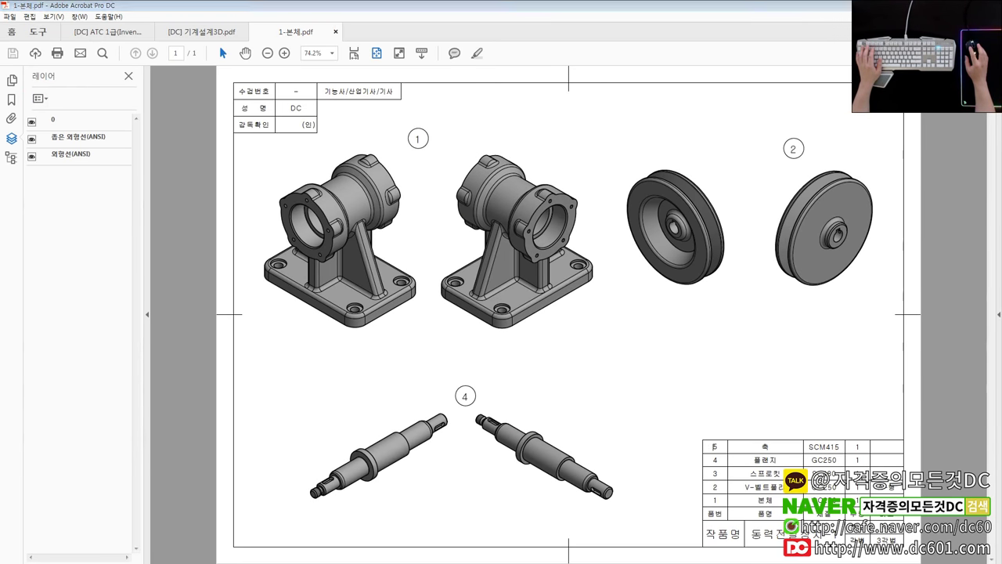
- Flip between the 1-본체.pdf and 동력전달장치1-3D.pdf tabs to compare the drawings
{"action": "left_click", "coordinate": [294, 33]}
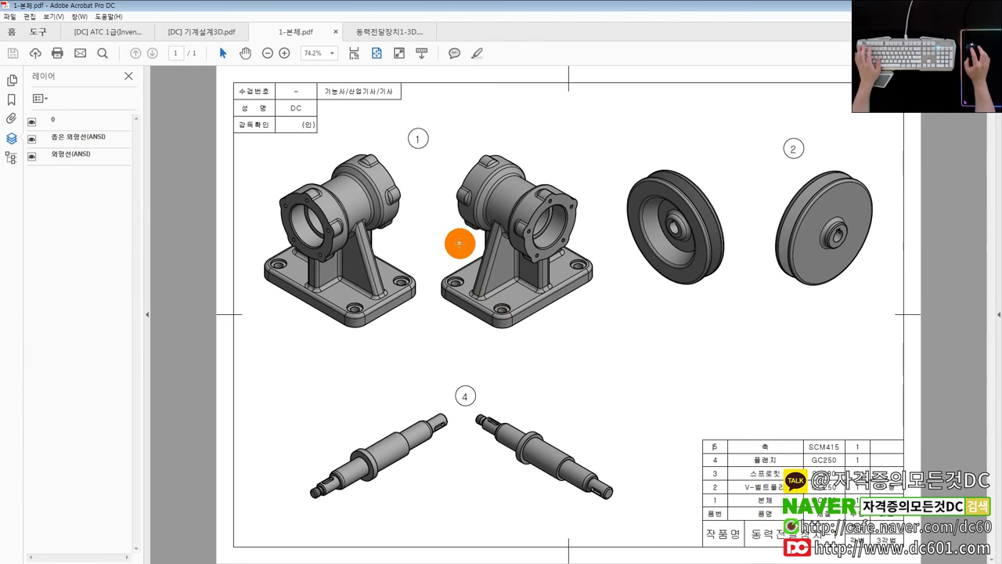
{"action": "left_click", "coordinate": [390, 35]}
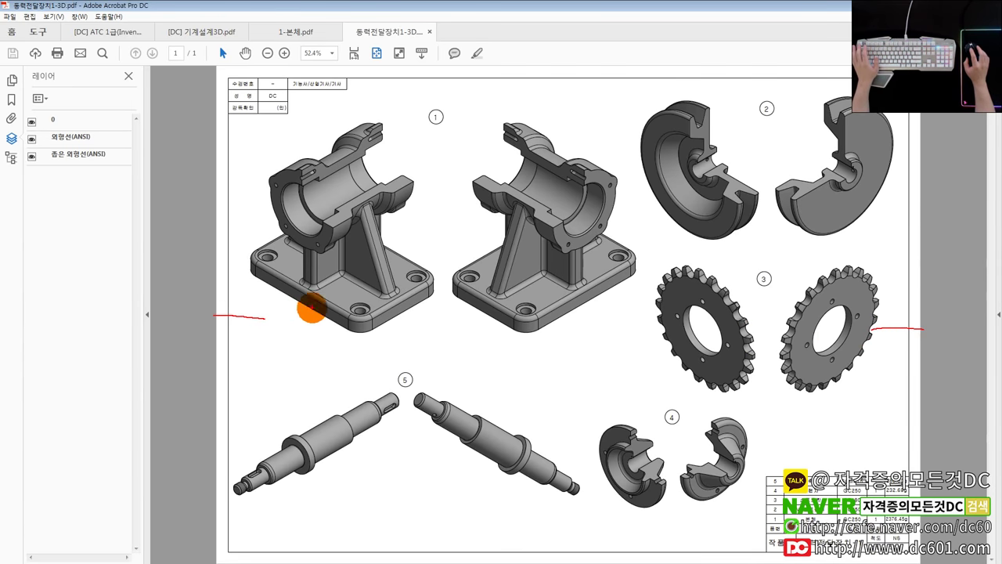
{"action": "left_click", "coordinate": [290, 36]}
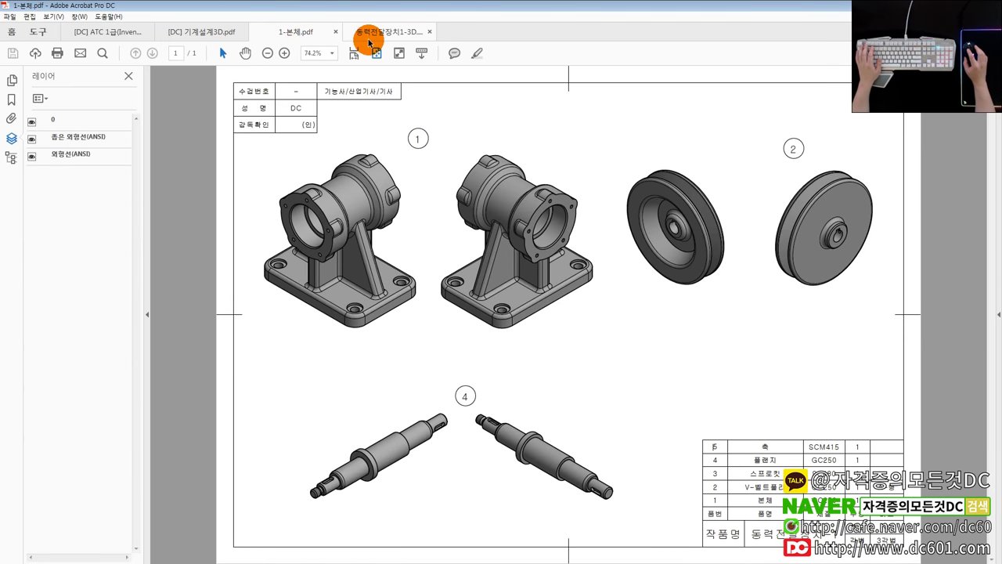
{"action": "left_click", "coordinate": [369, 39]}
{"action": "left_click", "coordinate": [288, 36]}
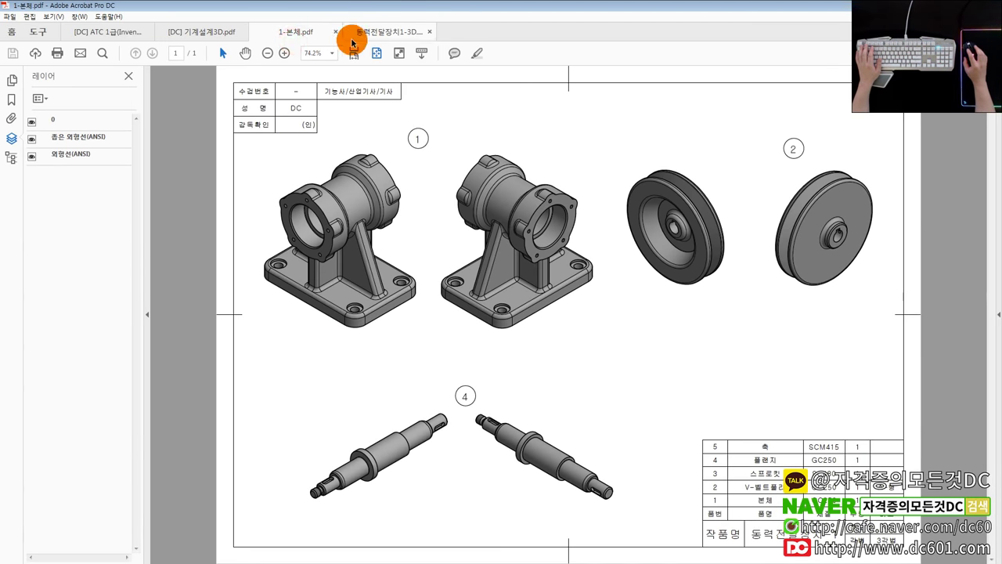
{"action": "left_click", "coordinate": [359, 39]}
{"action": "left_click", "coordinate": [295, 36]}
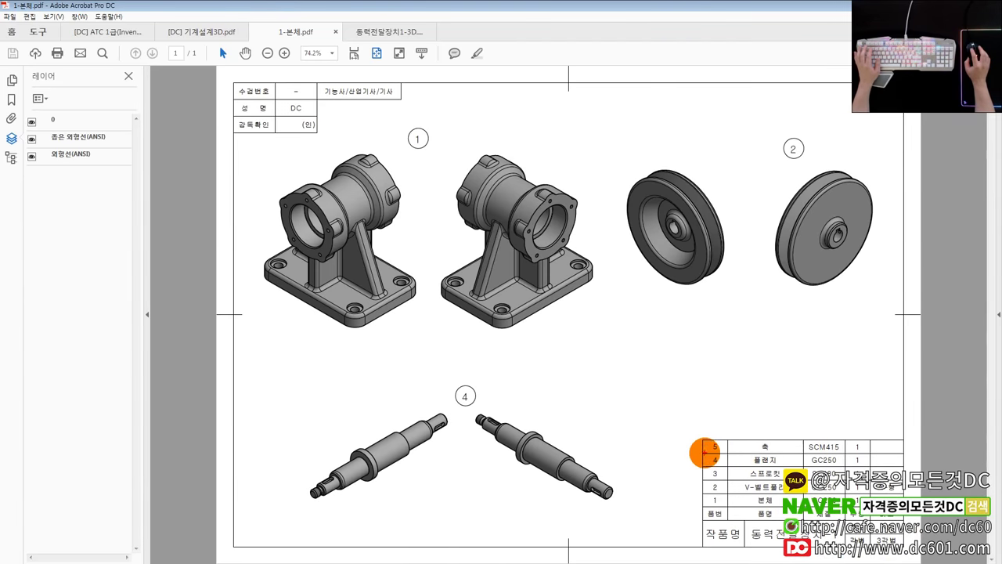
- Bring up the [DC] ATC 1급(Inventor).pdf guide
{"action": "left_click", "coordinate": [703, 439]}
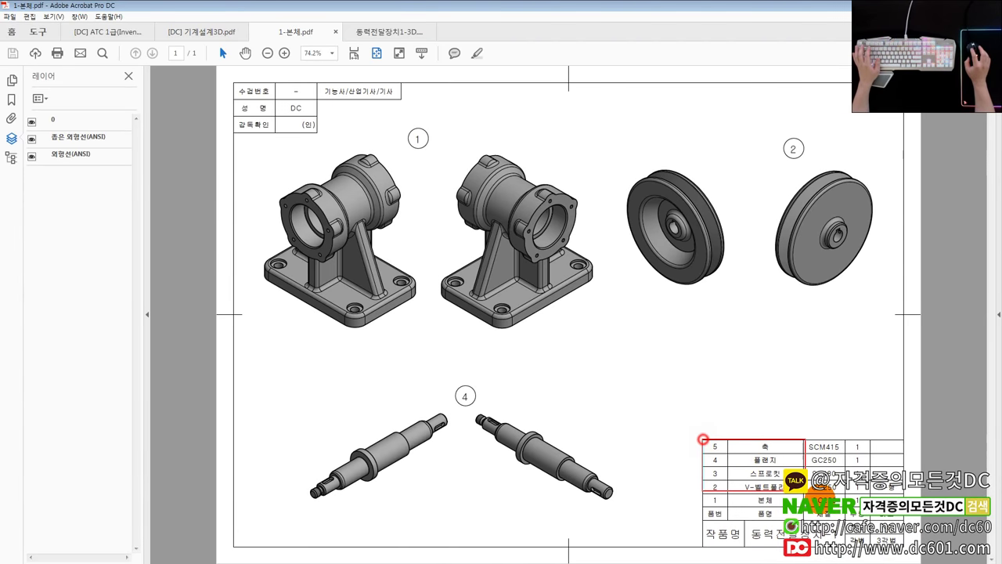
{"action": "mouse_move", "coordinate": [906, 548]}
{"action": "left_mouse_down"}
{"action": "mouse_move", "coordinate": [706, 444]}
{"action": "mouse_move", "coordinate": [925, 562]}
{"action": "left_mouse_up"}
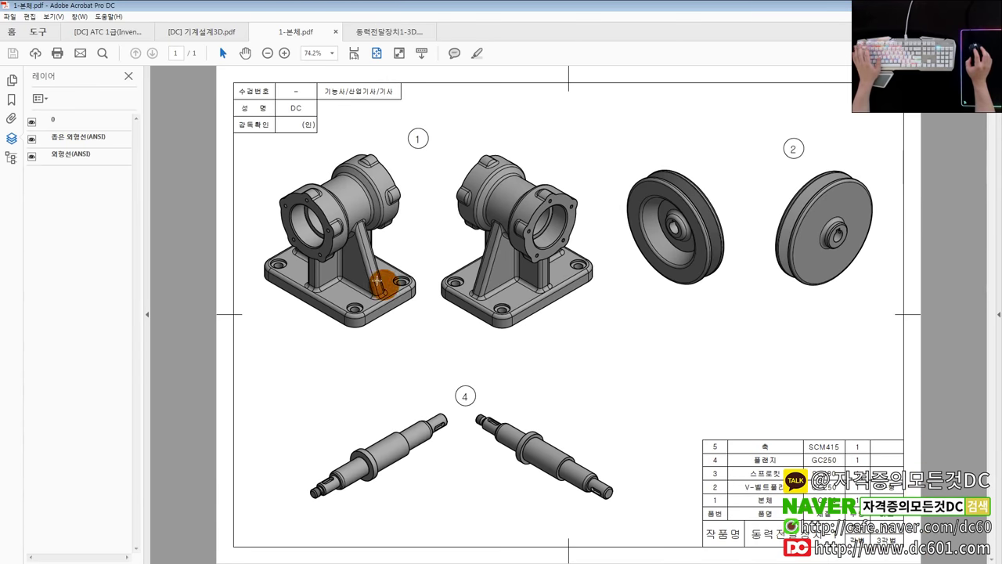
{"action": "left_click", "coordinate": [112, 32]}
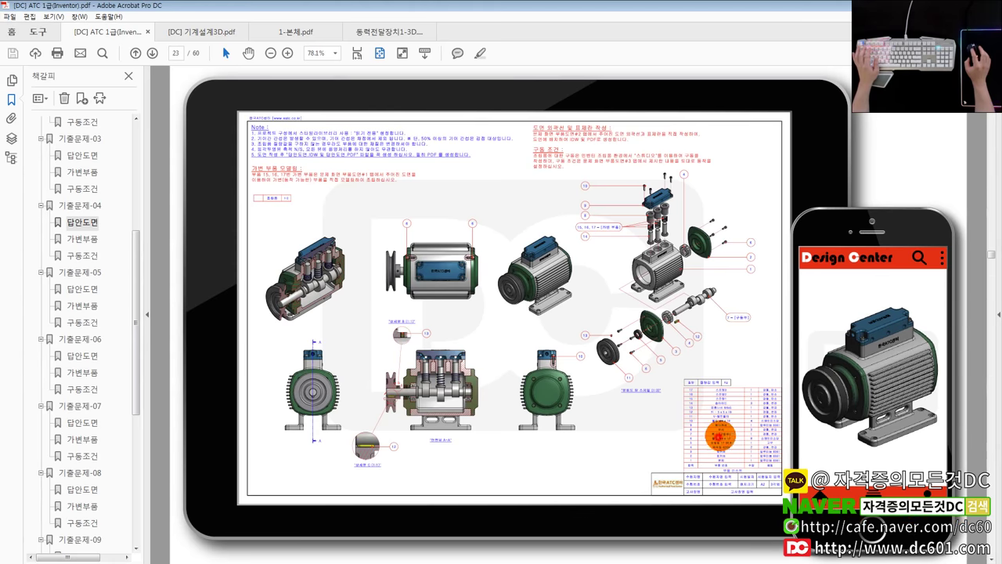
- View the [2D] and [3D] 답안도면 pages in [DC] 기계설계3D.pdf, then return to 동력전달장치1-3D.pdf
{"action": "left_click_drag", "start_coordinate": [787, 507], "coordinate": [798, 509]}
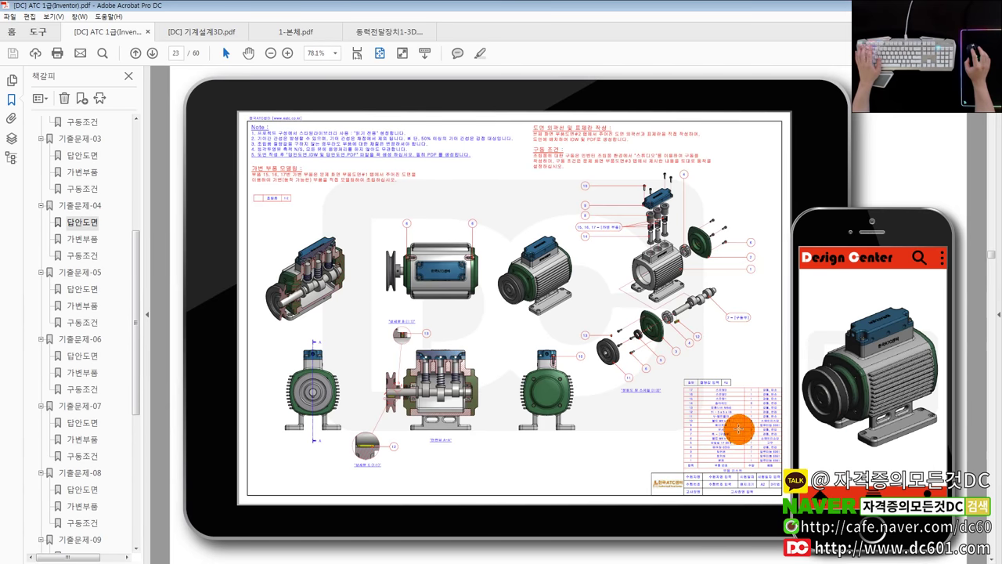
{"action": "left_click", "coordinate": [295, 31]}
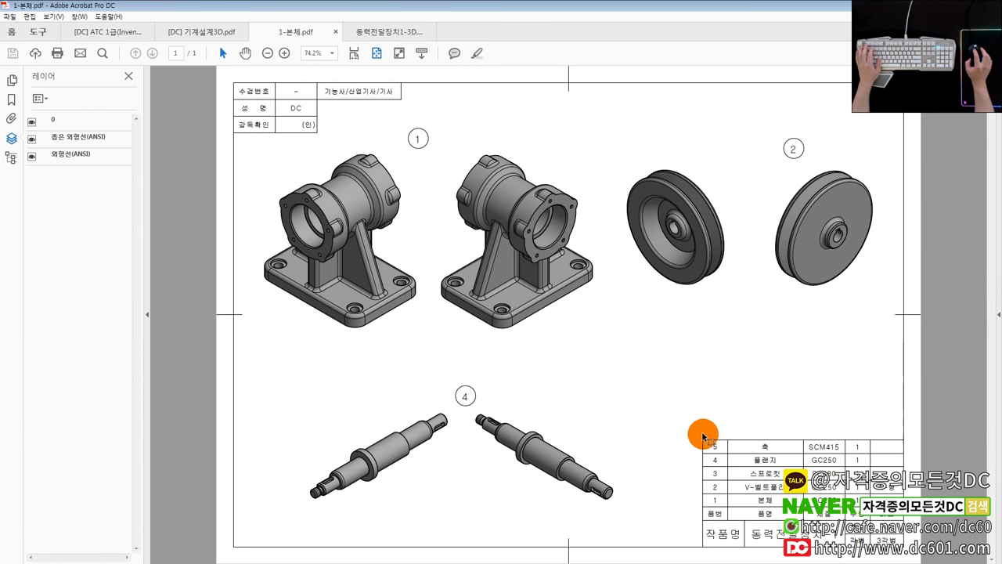
{"action": "left_click", "coordinate": [206, 31]}
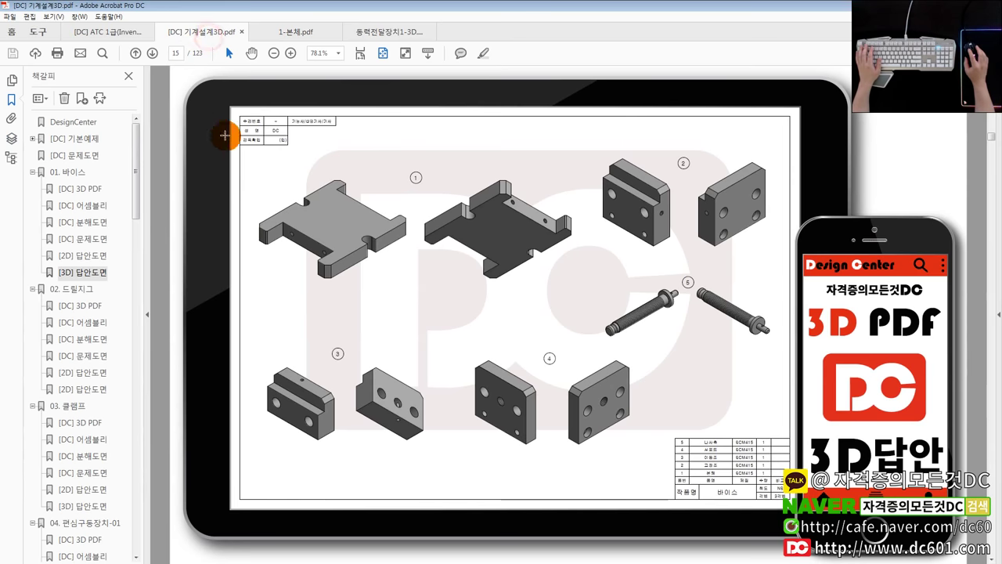
{"action": "left_click", "coordinate": [83, 256]}
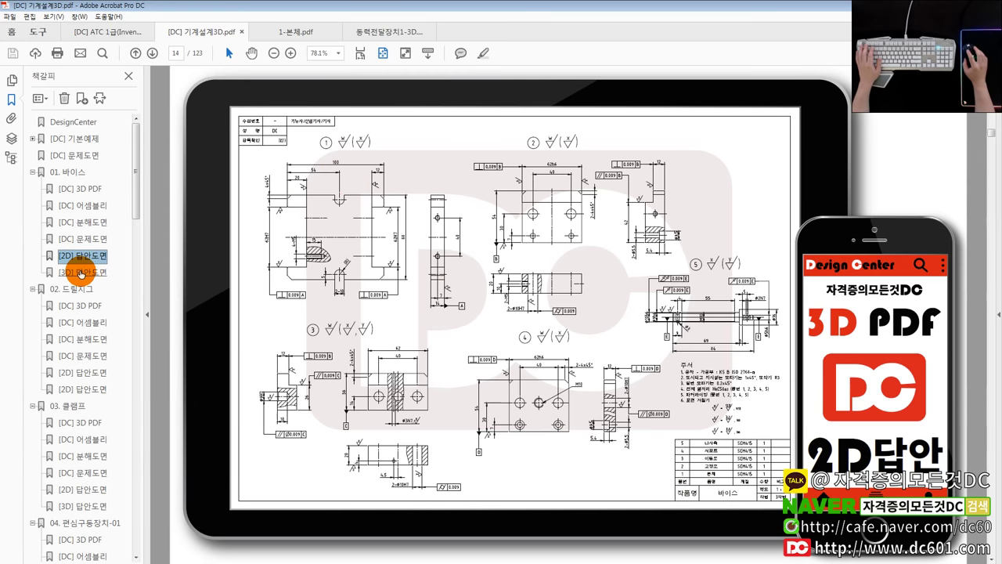
{"action": "left_click", "coordinate": [82, 272]}
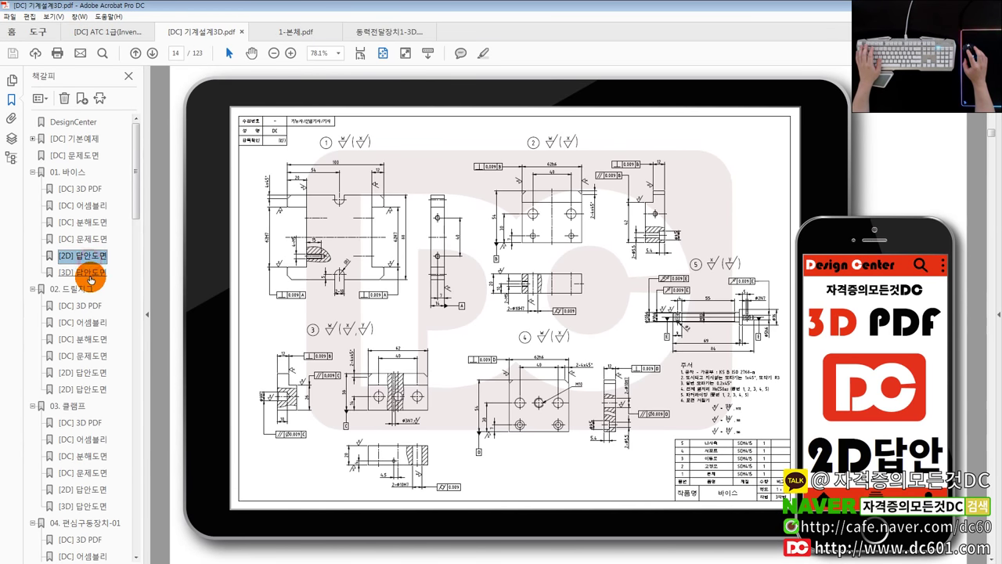
{"action": "left_click", "coordinate": [94, 275]}
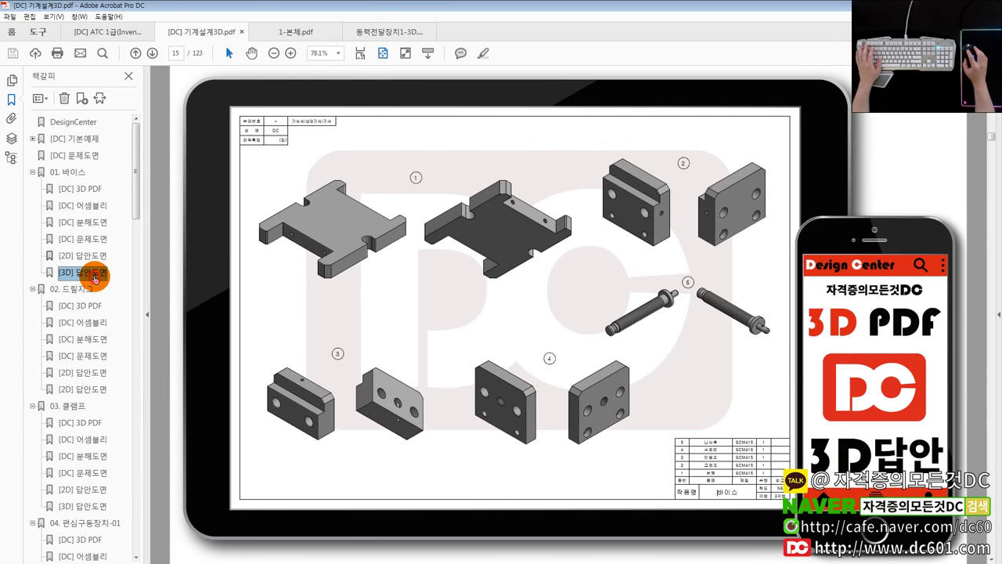
{"action": "left_click", "coordinate": [365, 31]}
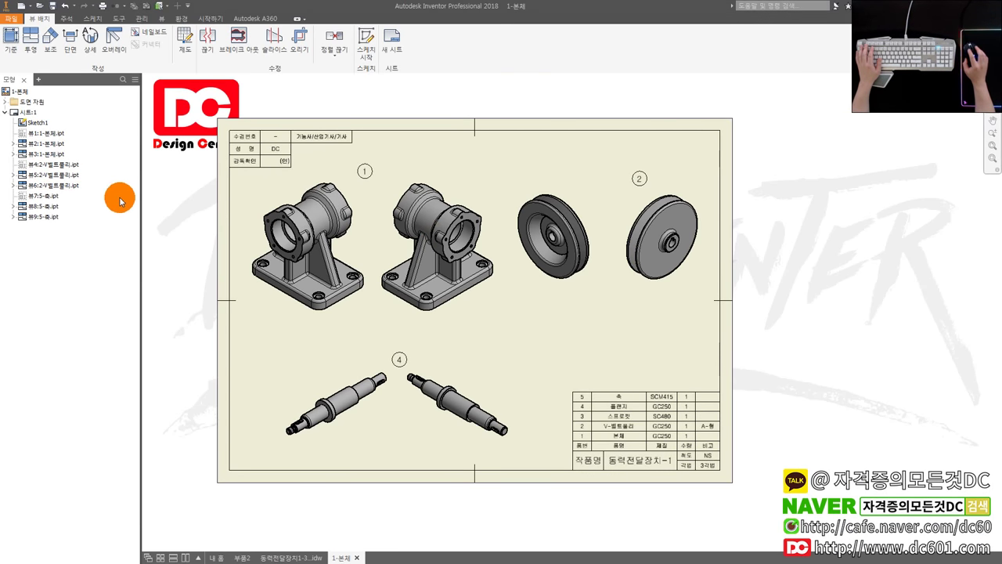
- Delete the left body view and both wheel views from the 동력전달장치1-3D sheet
{"action": "left_click", "coordinate": [288, 557]}
{"action": "left_click", "coordinate": [470, 137]}
{"action": "key", "text": "Delete"}
{"action": "key", "text": "Return"}
{"action": "left_click", "coordinate": [578, 129]}
{"action": "key", "text": "Delete"}
{"action": "key", "text": "Return"}
{"action": "left_click", "coordinate": [658, 117]}
{"action": "key", "text": "Delete"}
{"action": "key", "text": "Return"}
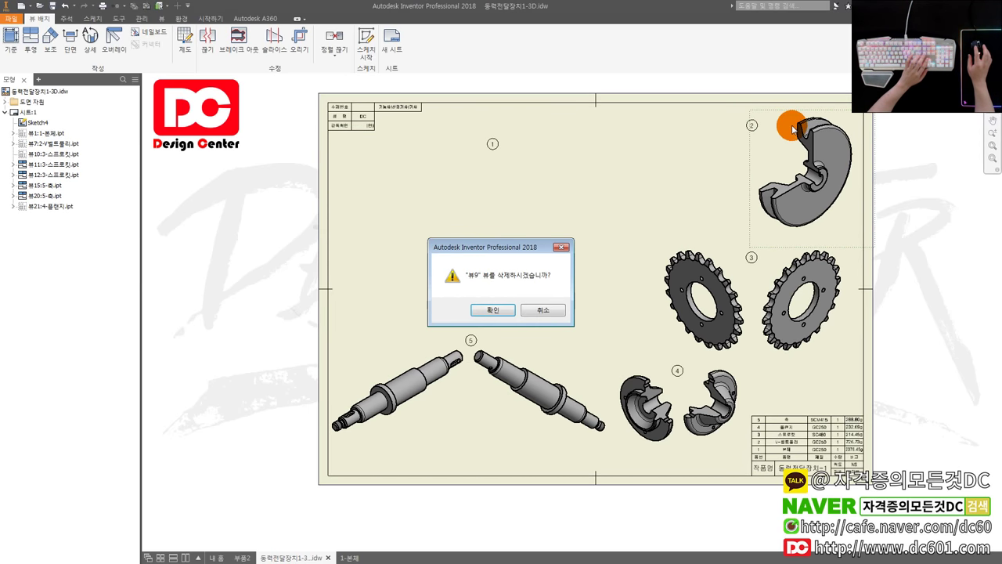
{"action": "key", "text": "Return"}
- Delete the right and left sprocket views
{"action": "left_click", "coordinate": [794, 245]}
{"action": "key", "text": "Delete"}
{"action": "key", "text": "Return"}
{"action": "left_click", "coordinate": [717, 246]}
{"action": "key", "text": "Delete"}
{"action": "key", "text": "Return"}
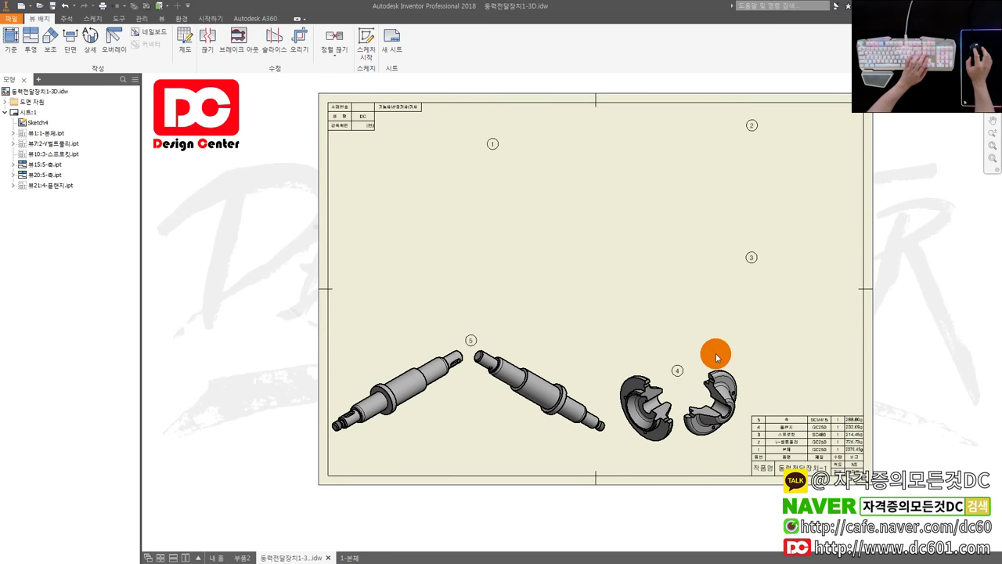
- Delete the remaining coupling-half and shaft views
{"action": "key", "text": "Delete"}
{"action": "key", "text": "Return"}
{"action": "left_click", "coordinate": [640, 378]}
{"action": "key", "text": "Delete"}
{"action": "key", "text": "Return"}
{"action": "left_click", "coordinate": [528, 354]}
{"action": "key", "text": "Delete"}
{"action": "key", "text": "Return"}
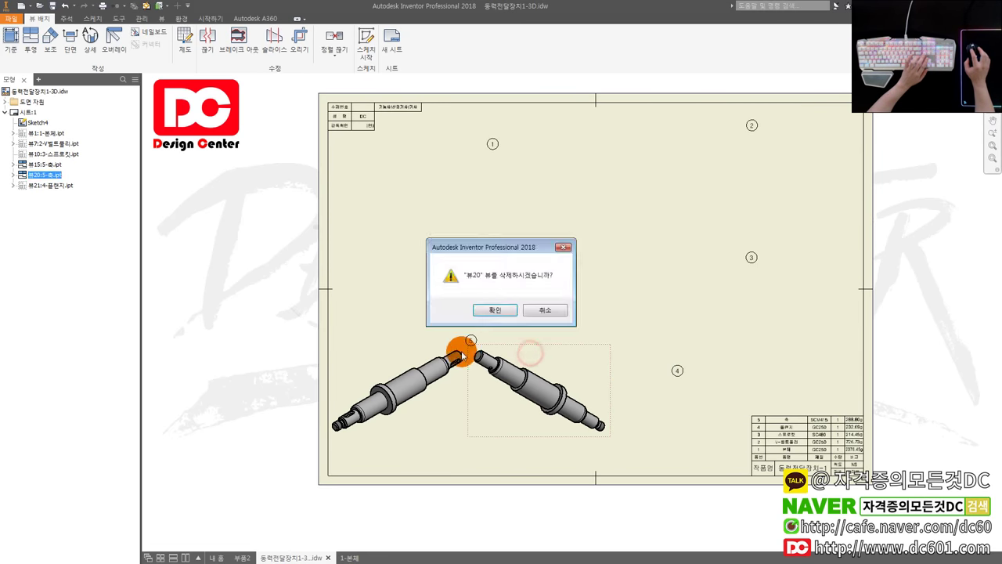
{"action": "left_click", "coordinate": [417, 348]}
{"action": "key", "text": "Delete"}
{"action": "key", "text": "Return"}
- Start a new base view using the 1-본체 part file
{"action": "left_click", "coordinate": [11, 39]}
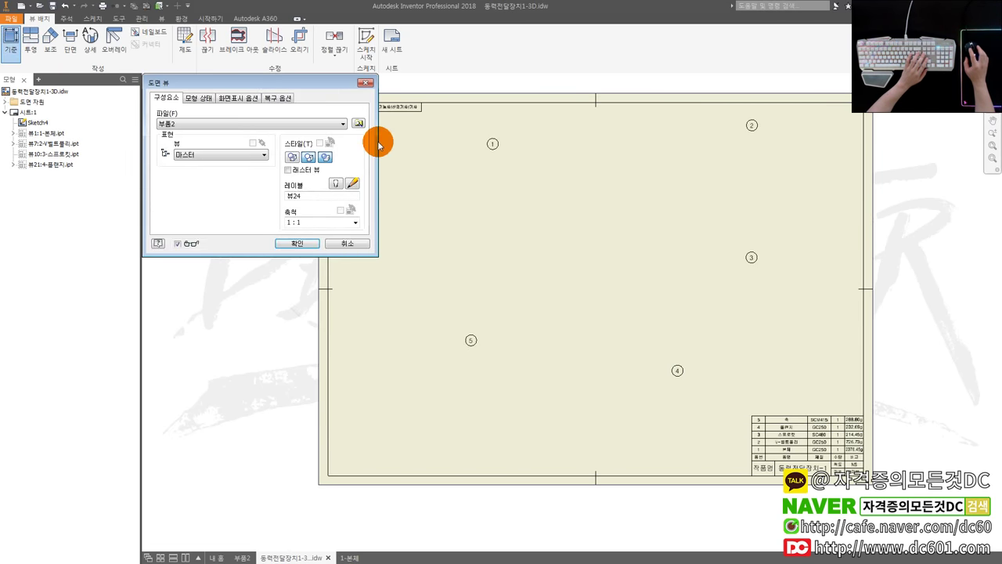
{"action": "left_click", "coordinate": [357, 126]}
{"action": "double_click", "coordinate": [232, 114]}
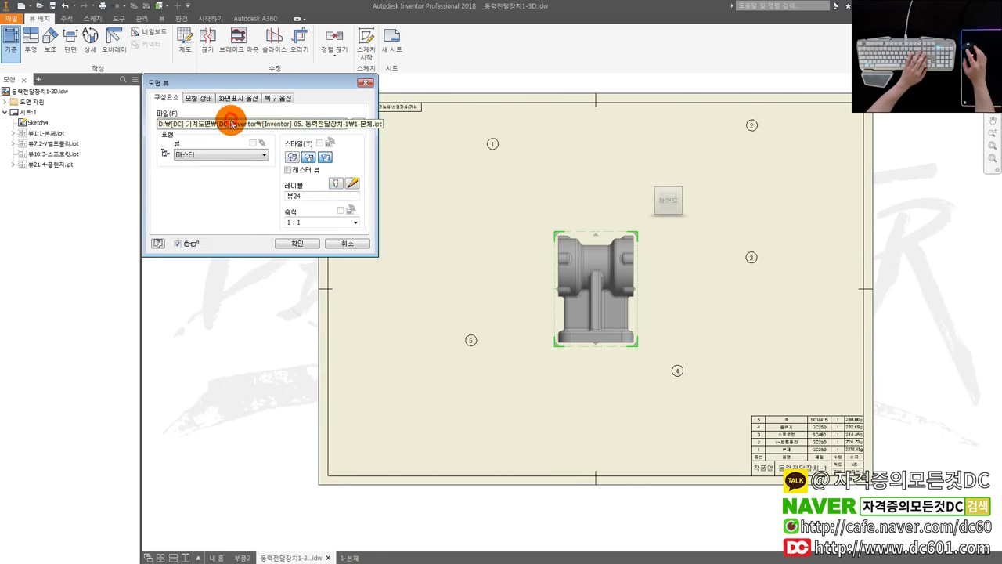
- Place the 1-본체 base view with an isometric projected view to its right
{"action": "left_click", "coordinate": [495, 206]}
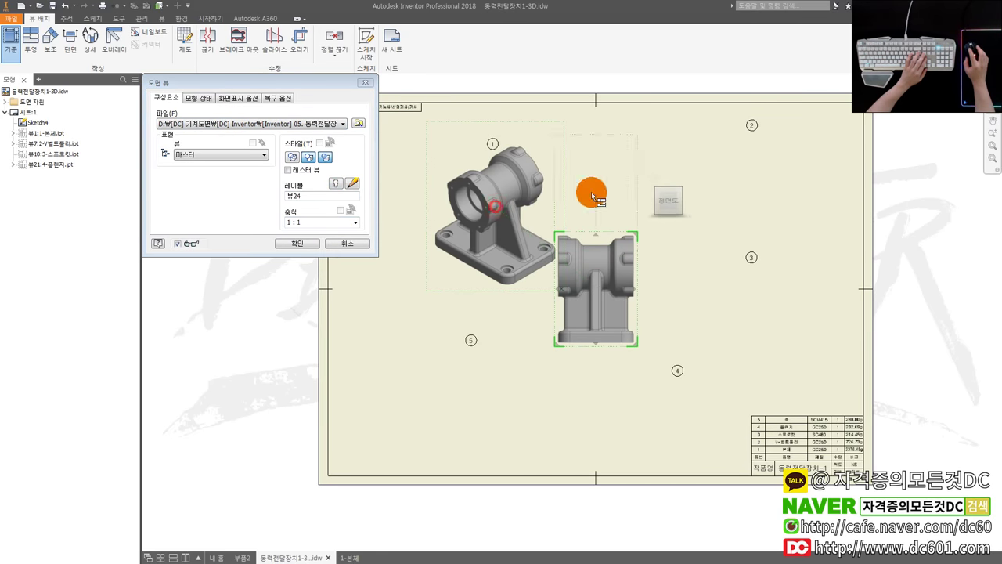
{"action": "left_click", "coordinate": [711, 205]}
{"action": "left_click", "coordinate": [296, 244]}
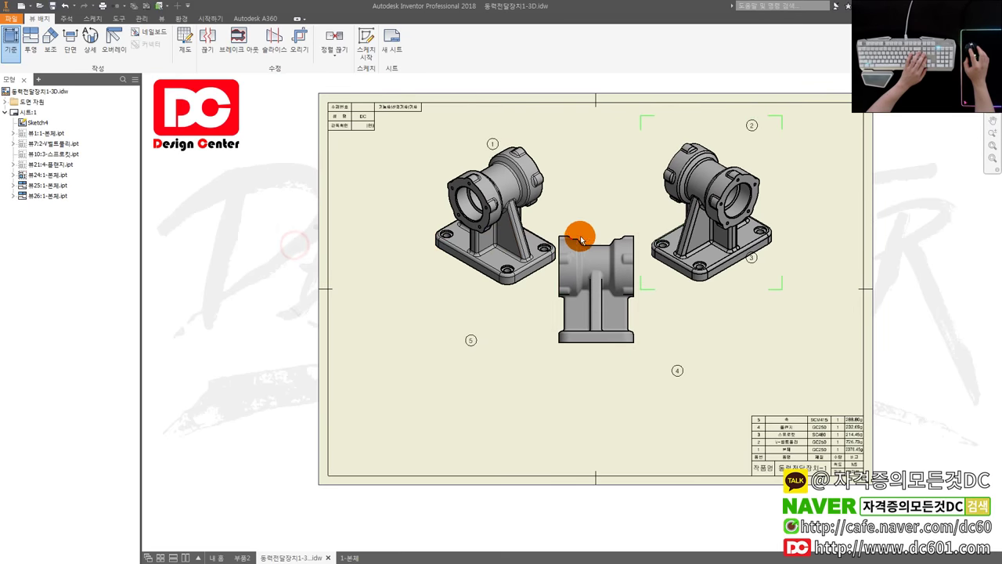
- Delete the front view, line up both isometric views near the top left, and switch to Acrobat
{"action": "right_click", "coordinate": [593, 234]}
{"action": "key", "text": "Delete"}
{"action": "left_click_drag", "start_coordinate": [530, 139], "coordinate": [463, 144]}
{"action": "left_click_drag", "start_coordinate": [658, 135], "coordinate": [511, 137]}
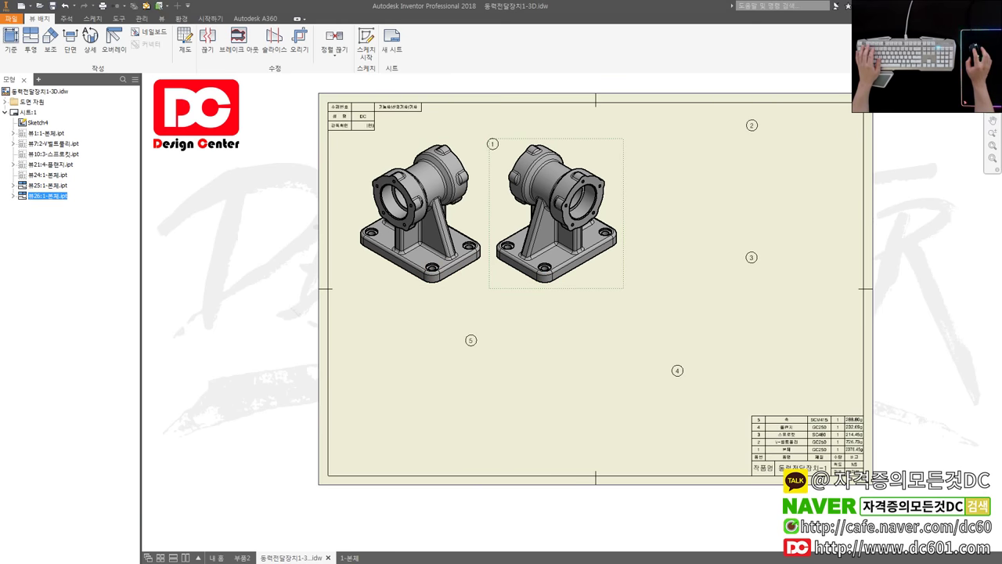
{"action": "key", "text": "alt+Tab"}
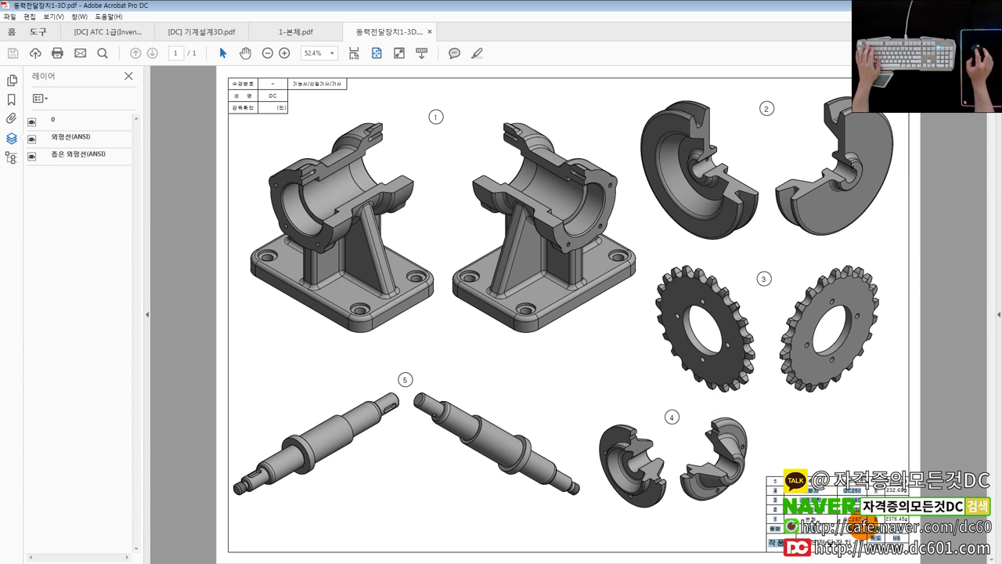
{"action": "left_click_drag", "start_coordinate": [865, 540], "coordinate": [786, 507]}
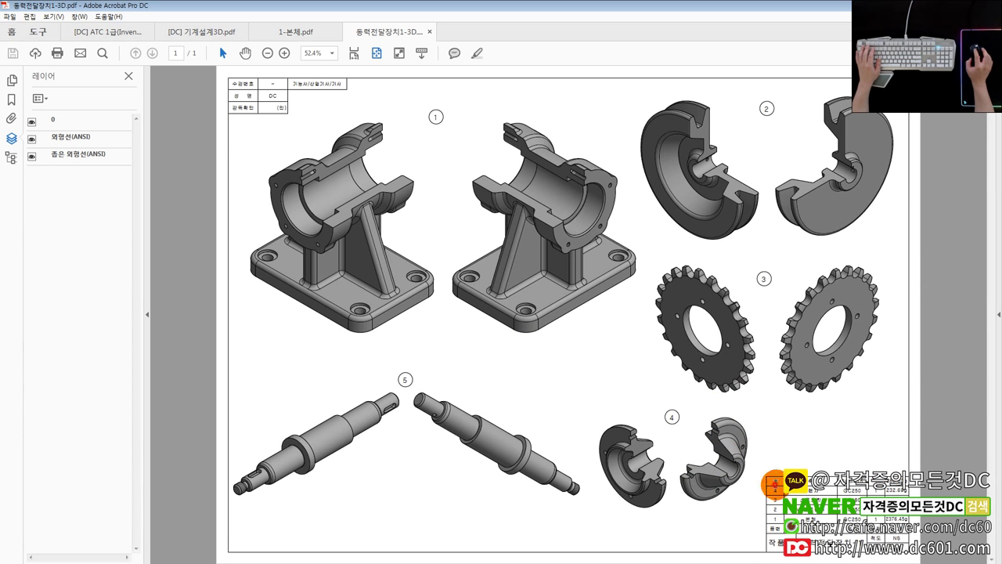
{"action": "left_click", "coordinate": [290, 35]}
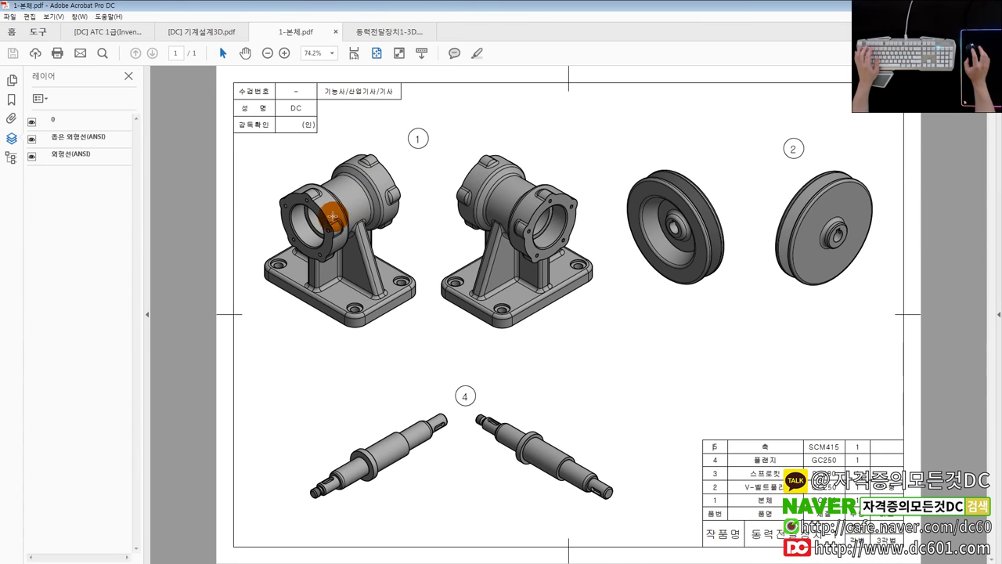
{"action": "left_click_drag", "start_coordinate": [689, 425], "coordinate": [920, 562]}
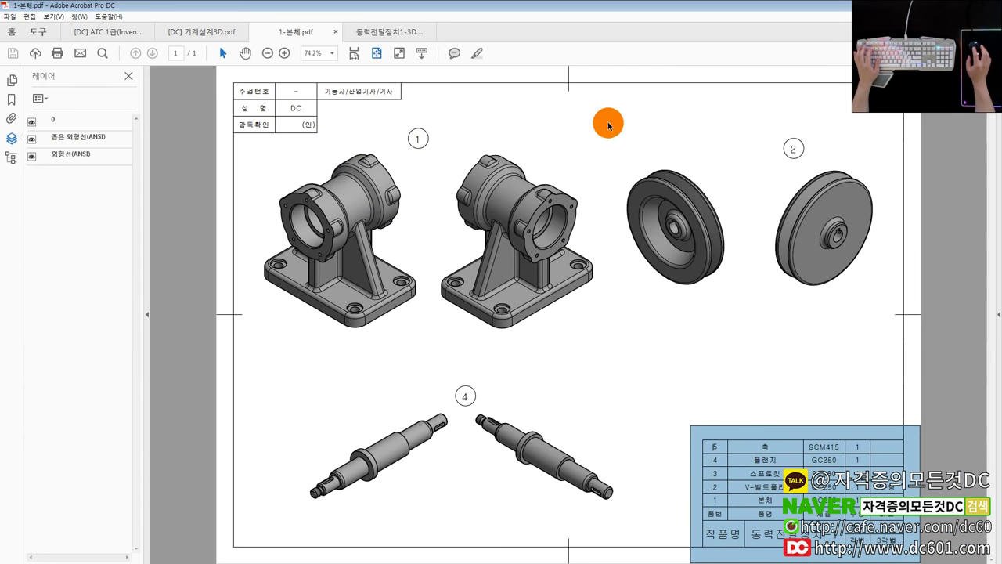
{"action": "mouse_move", "coordinate": [197, 308]}
{"action": "left_mouse_down"}
{"action": "mouse_move", "coordinate": [239, 313]}
{"action": "mouse_move", "coordinate": [312, 345]}
{"action": "left_mouse_up"}
{"action": "left_click_drag", "start_coordinate": [183, 291], "coordinate": [320, 365]}
{"action": "left_click_drag", "start_coordinate": [813, 289], "coordinate": [978, 353]}
{"action": "left_click", "coordinate": [805, 313]}
{"action": "left_click_drag", "start_coordinate": [767, 280], "coordinate": [963, 346]}
{"action": "left_click", "coordinate": [615, 313]}
{"action": "left_click", "coordinate": [388, 33]}
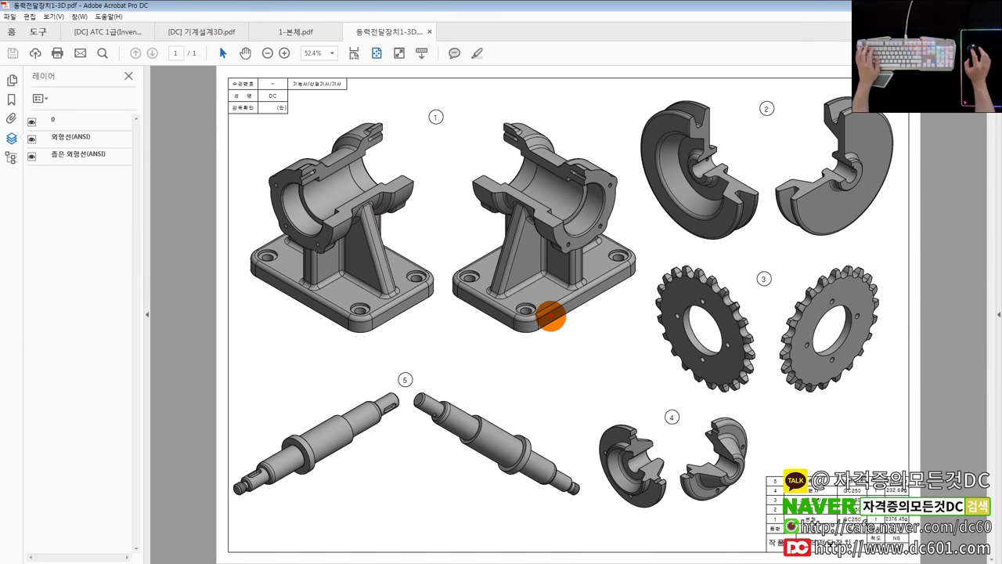
{"action": "left_click_drag", "start_coordinate": [244, 108], "coordinate": [297, 102]}
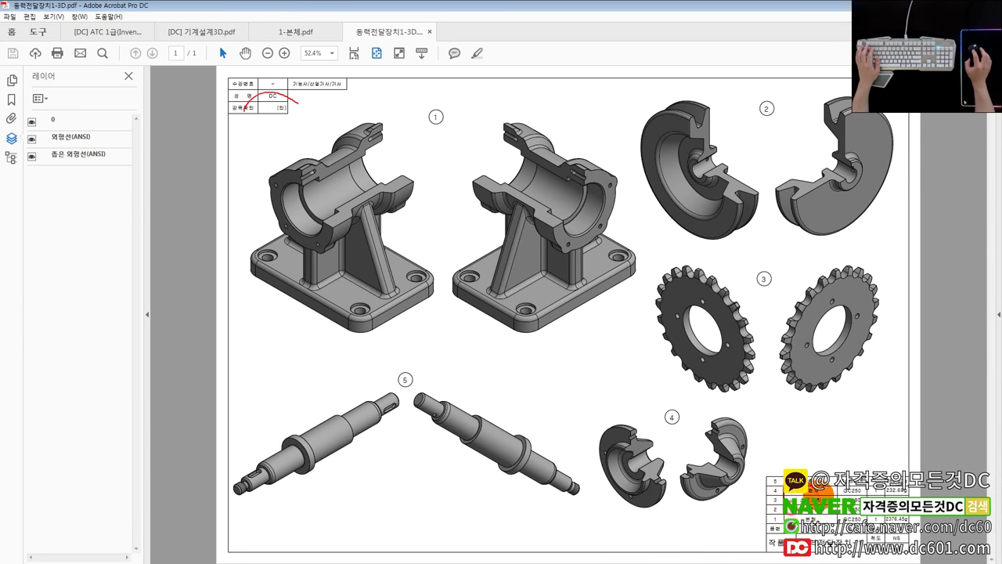
{"action": "left_click_drag", "start_coordinate": [894, 323], "coordinate": [937, 319]}
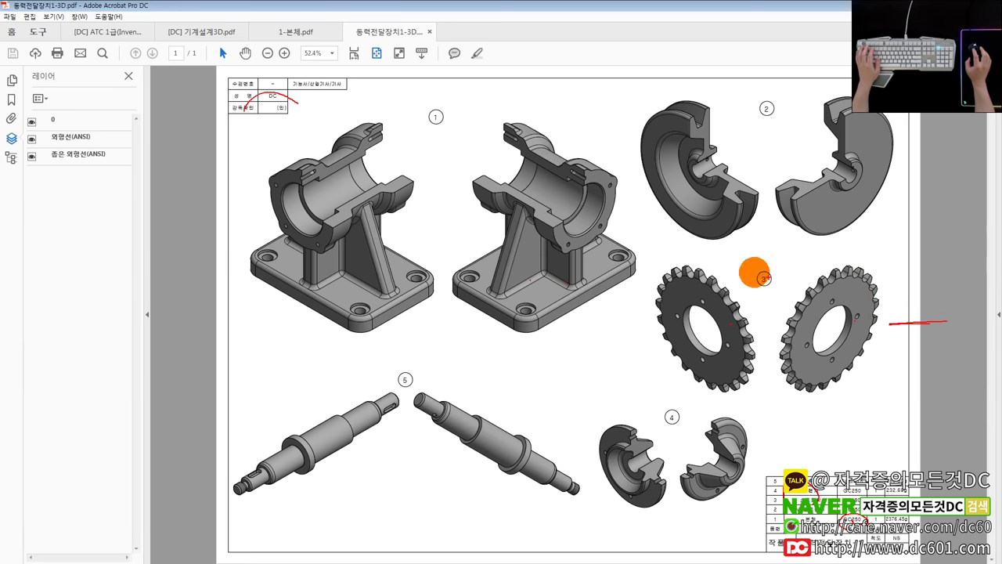
{"action": "key", "text": "e"}
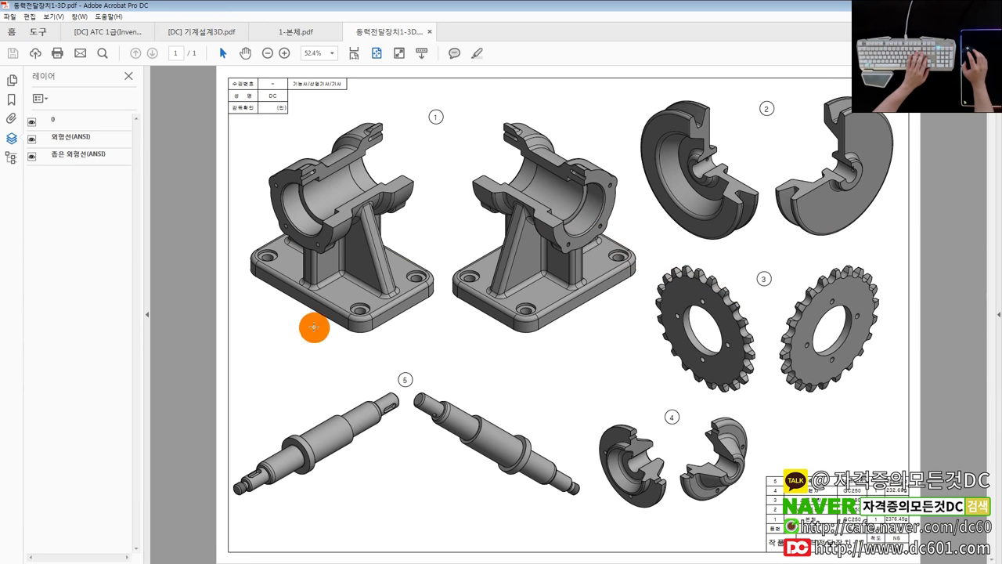
- Compare the 1-본체.pdf and 동력전달장치1-3D.pdf drawings, then switch to AutoCAD
{"action": "left_click", "coordinate": [318, 34]}
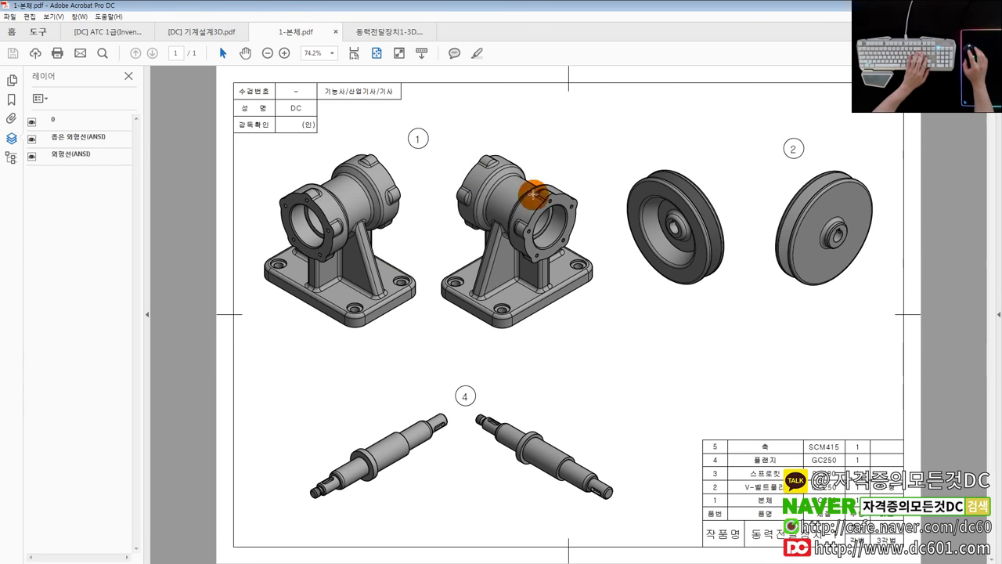
{"action": "left_click", "coordinate": [394, 31]}
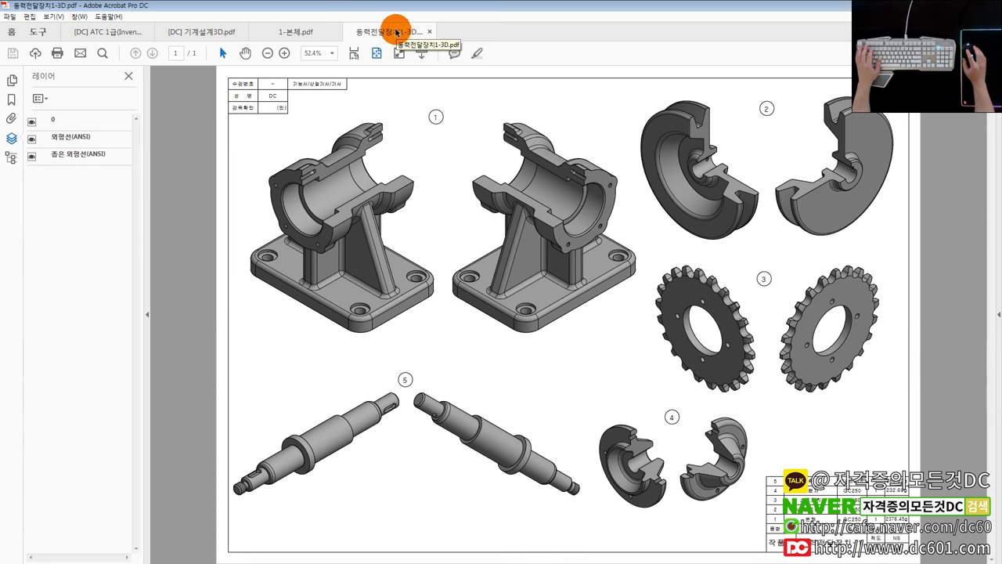
{"action": "left_click", "coordinate": [308, 33]}
{"action": "left_click", "coordinate": [371, 33]}
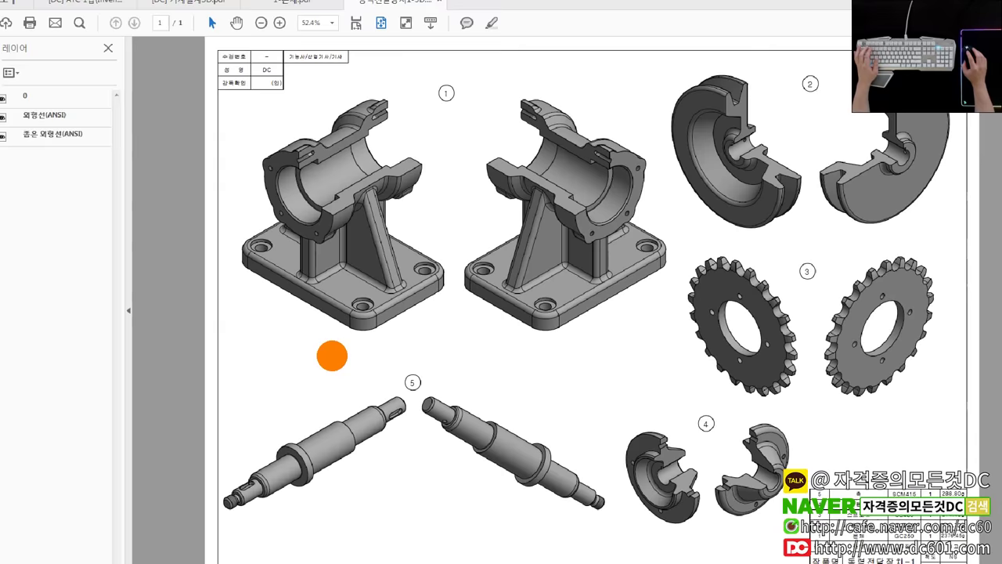
{"action": "left_click", "coordinate": [344, 356]}
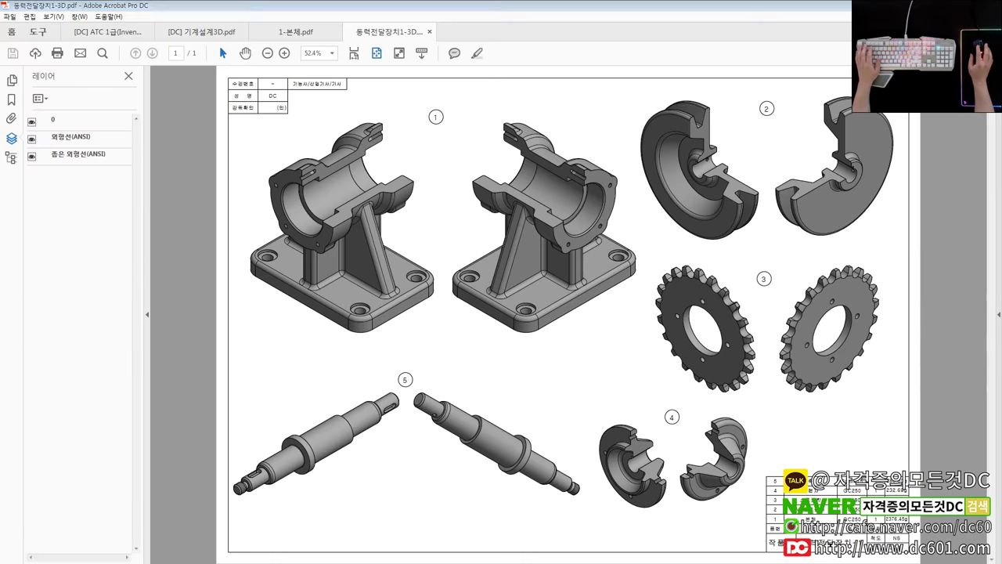
{"action": "key", "text": "alt+Tab"}
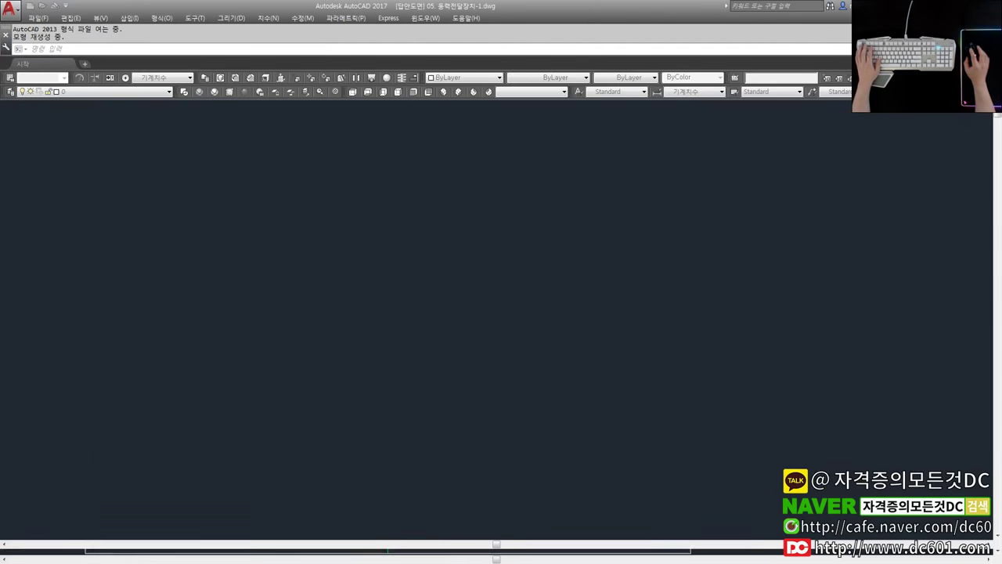
- Clear the stray command and Help window, then erase the detail views right of the sheet
{"action": "key", "text": "Escape"}
{"action": "scroll", "coordinate": [576, 274], "scroll_direction": "down", "scroll_amount": 3}
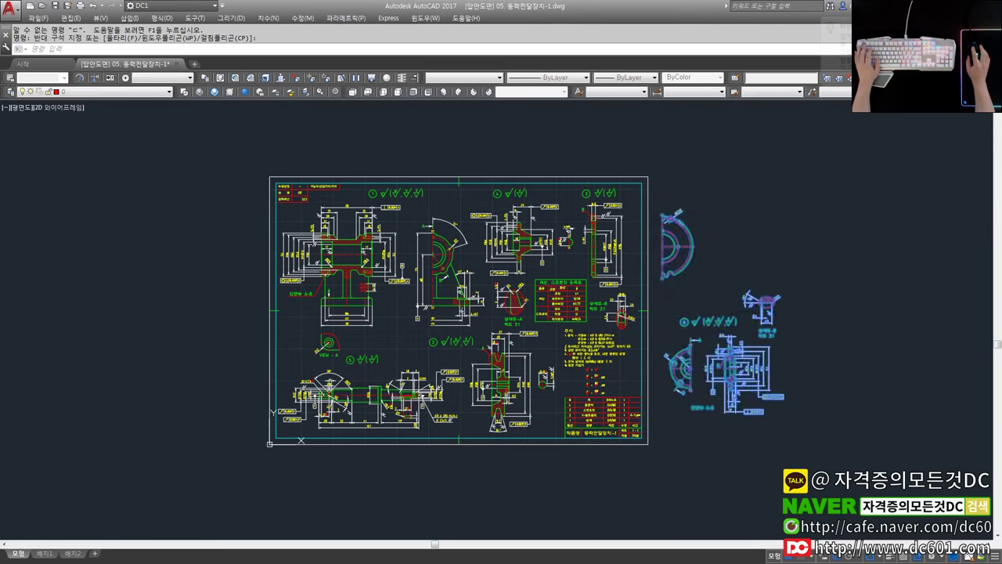
{"action": "key", "text": "F1"}
{"action": "left_click", "coordinate": [739, 83]}
{"action": "key", "text": "Escape"}
{"action": "key", "text": "Escape"}
{"action": "type", "text": "e"}
{"action": "key", "text": "Return"}
{"action": "left_click", "coordinate": [928, 504]}
{"action": "left_click", "coordinate": [660, 208]}
{"action": "key", "text": "Return"}
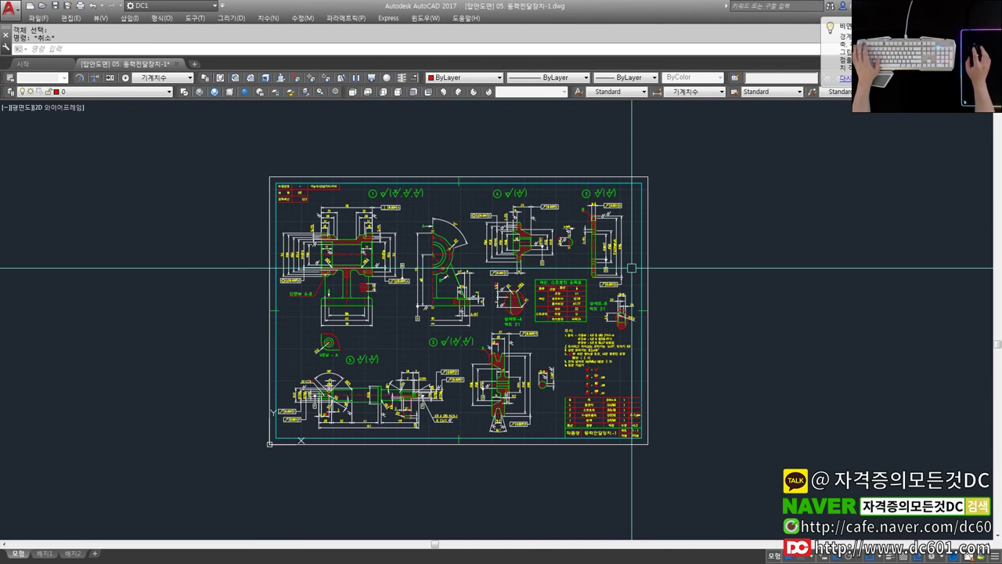
- Try erasing with the ALL selection, then cancel it
{"action": "type", "text": "e"}
{"action": "key", "text": "Return"}
{"action": "type", "text": "all"}
{"action": "key", "text": "Return"}
{"action": "key", "text": "Return"}
{"action": "type", "text": "e"}
{"action": "key", "text": "Return"}
{"action": "key", "text": "Escape"}
{"action": "key", "text": "Escape"}
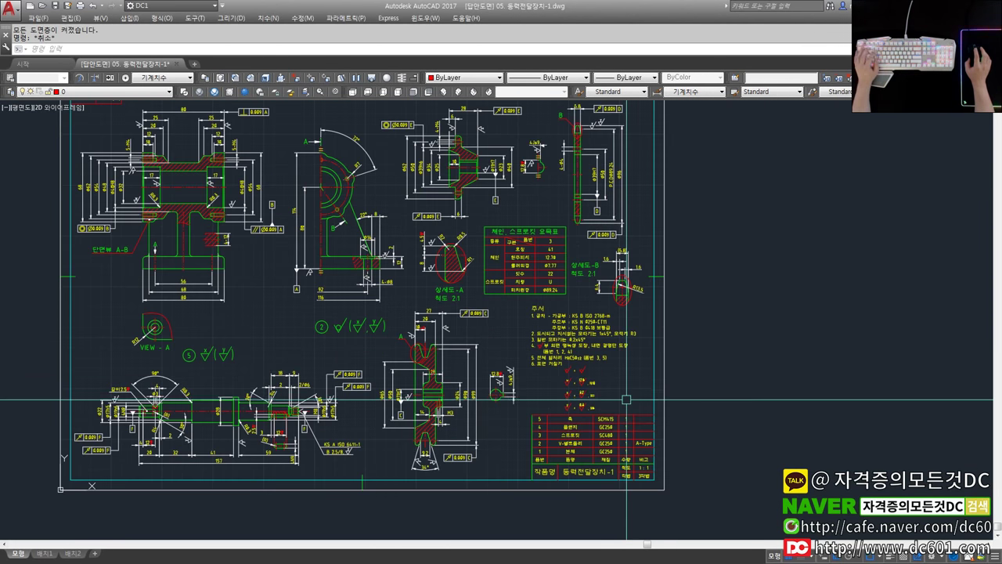
- Erase the main drawing views and the bottom assembly with a crossing window
{"action": "left_click", "coordinate": [628, 403]}
{"action": "scroll", "coordinate": [614, 406], "scroll_direction": "up", "scroll_amount": 2}
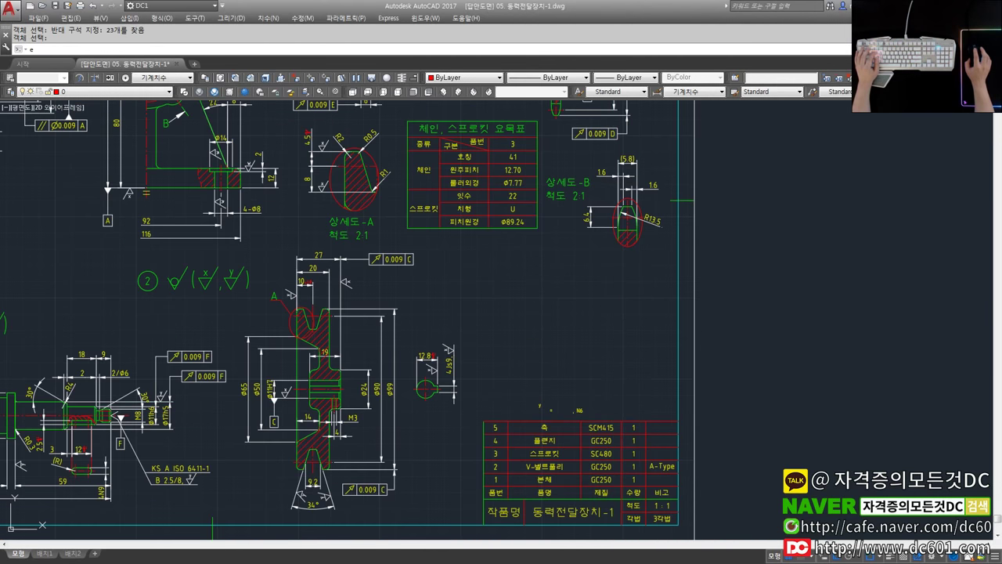
{"action": "scroll", "coordinate": [509, 360], "scroll_direction": "down", "scroll_amount": 2}
{"action": "scroll", "coordinate": [537, 347], "scroll_direction": "down", "scroll_amount": 2}
{"action": "scroll", "coordinate": [580, 324], "scroll_direction": "up", "scroll_amount": 2}
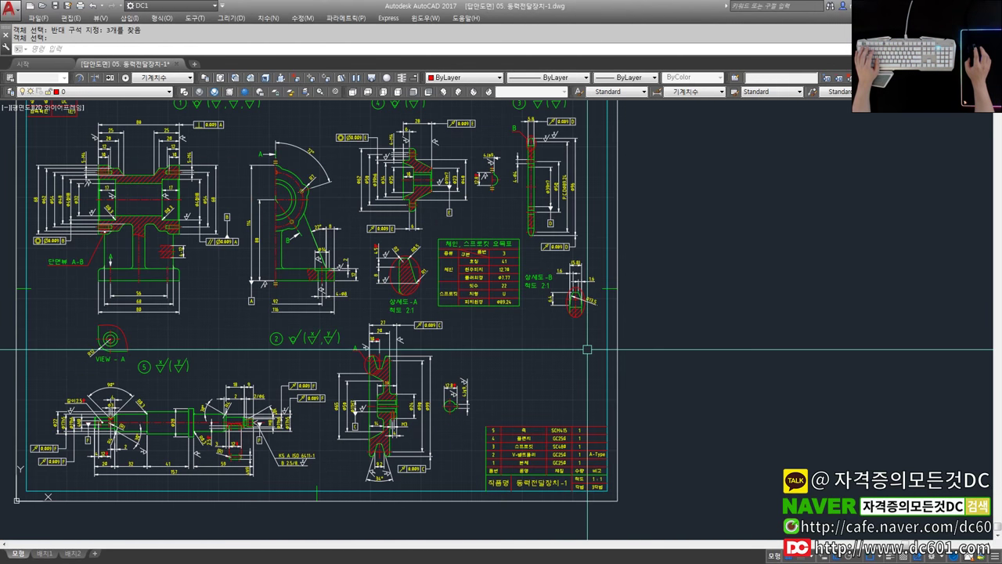
{"action": "scroll", "coordinate": [563, 305], "scroll_direction": "down", "scroll_amount": 2}
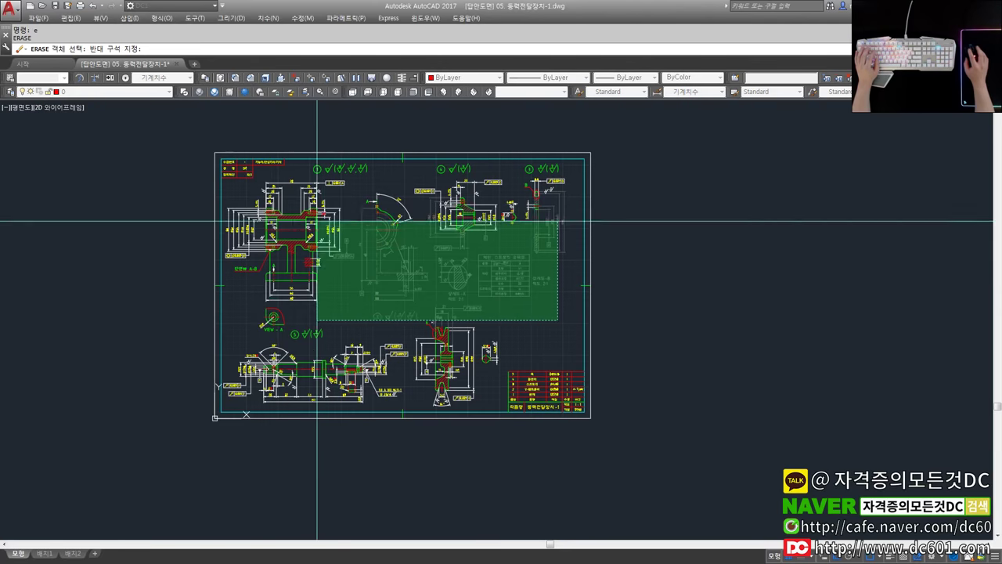
{"action": "left_click", "coordinate": [269, 224]}
{"action": "key", "text": "Return"}
{"action": "key", "text": "Return"}
{"action": "left_click", "coordinate": [444, 360]}
{"action": "key", "text": "Return"}
{"action": "key", "text": "Return"}
- Erase the lower shaft views with a window selection
{"action": "left_click", "coordinate": [222, 235]}
{"action": "scroll", "coordinate": [496, 342], "scroll_direction": "up", "scroll_amount": 3}
{"action": "left_click", "coordinate": [391, 414]}
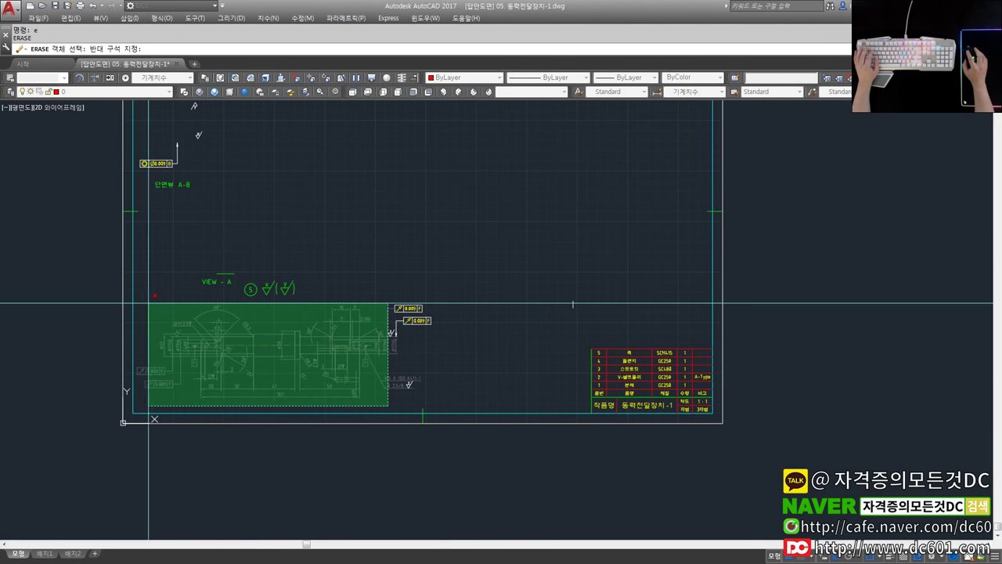
{"action": "left_click", "coordinate": [141, 298]}
{"action": "key", "text": "Return"}
- Erase the top-row views and the leftover labels and balloons
{"action": "scroll", "coordinate": [335, 407], "scroll_direction": "down", "scroll_amount": 2}
{"action": "key", "text": "Return"}
{"action": "left_click", "coordinate": [648, 223]}
{"action": "left_click", "coordinate": [295, 141]}
{"action": "key", "text": "Return"}
{"action": "key", "text": "Return"}
{"action": "left_click", "coordinate": [483, 381]}
{"action": "left_click", "coordinate": [383, 293]}
{"action": "left_click", "coordinate": [415, 391]}
{"action": "left_click", "coordinate": [387, 362]}
{"action": "key", "text": "Return"}
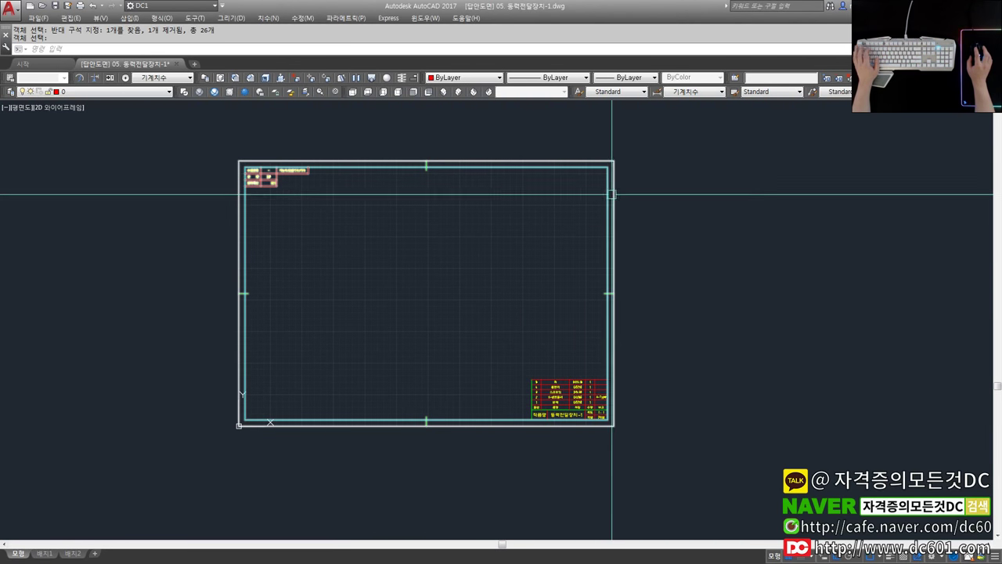
- Explode the drawing border into separate lines with X
{"action": "type", "text": "x"}
{"action": "key", "text": "Return"}
{"action": "left_click", "coordinate": [312, 165]}
{"action": "mouse_move", "coordinate": [312, 164]}
{"action": "middle_mouse_down"}
{"action": "mouse_move", "coordinate": [394, 227]}
{"action": "mouse_move", "coordinate": [436, 206]}
{"action": "middle_mouse_up"}
{"action": "key", "text": "Return"}
{"action": "left_click", "coordinate": [582, 189]}
{"action": "middle_click_drag", "start_coordinate": [601, 242], "coordinate": [582, 242]}
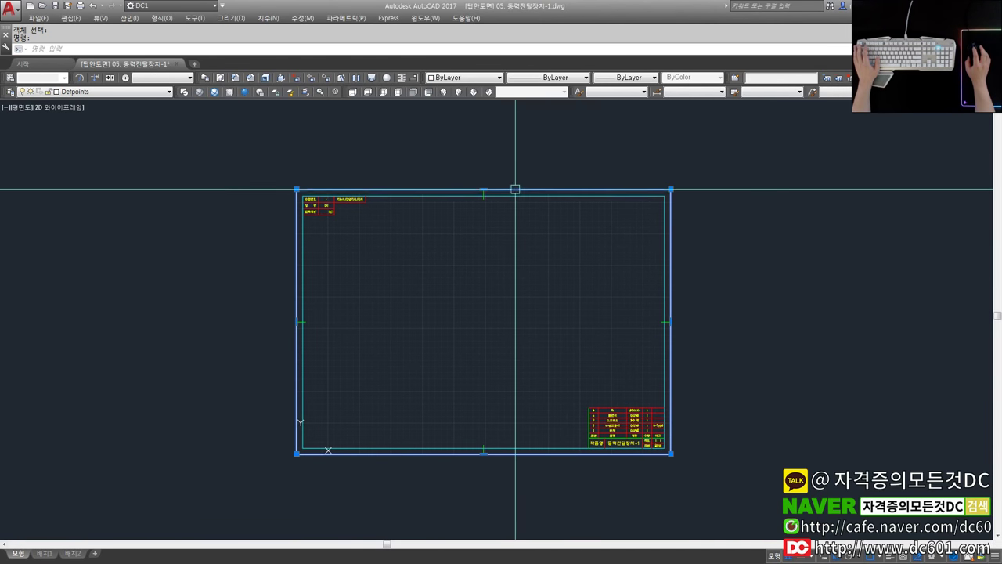
{"action": "middle_click_drag", "start_coordinate": [514, 196], "coordinate": [494, 210]}
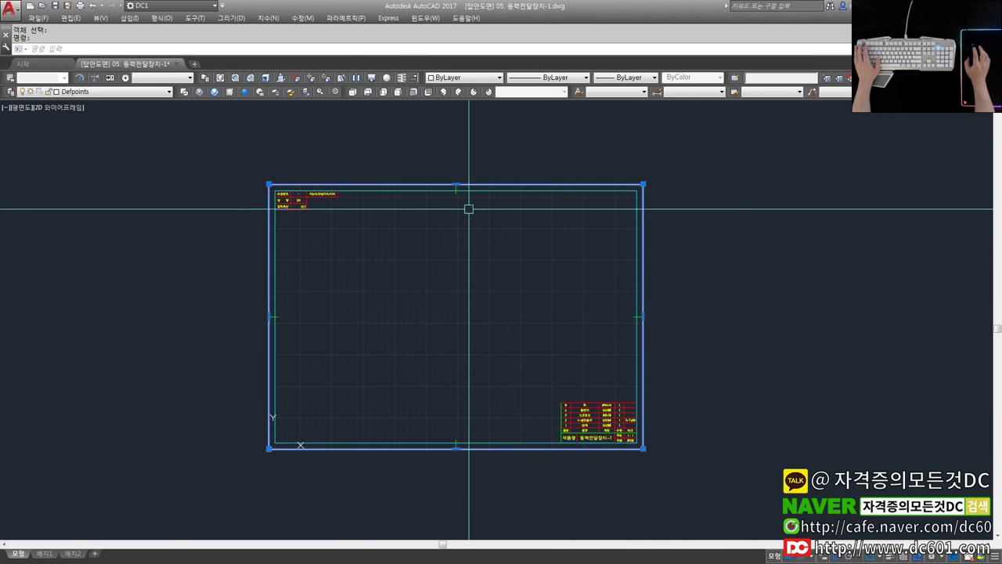
{"action": "scroll", "coordinate": [454, 195], "scroll_direction": "up", "scroll_amount": 2}
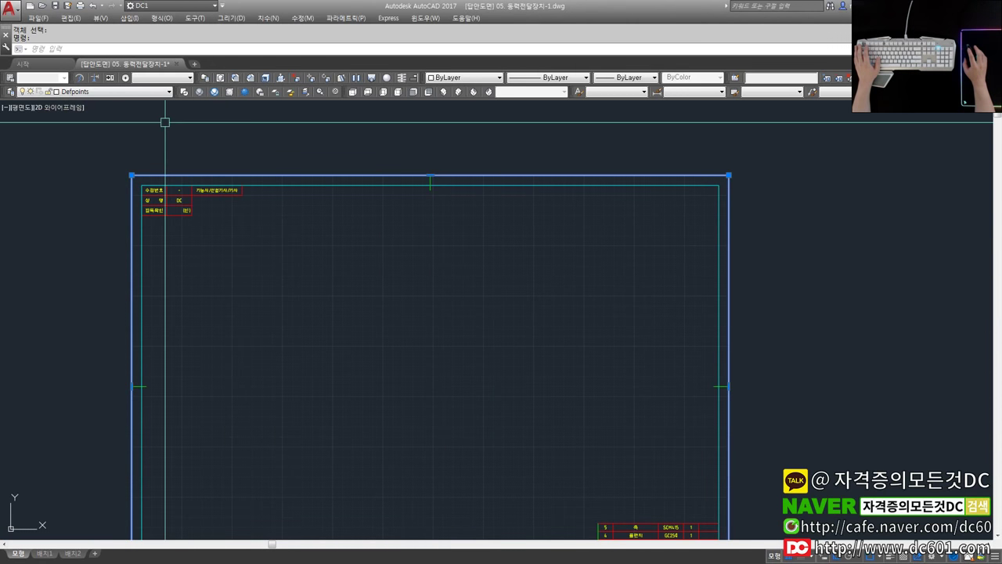
{"action": "scroll", "coordinate": [335, 174], "scroll_direction": "down", "scroll_amount": 2}
- Crossing-select the whole border drawing and put it on layer 0
{"action": "key", "text": "Escape"}
{"action": "type", "text": "e"}
{"action": "key", "text": "Return"}
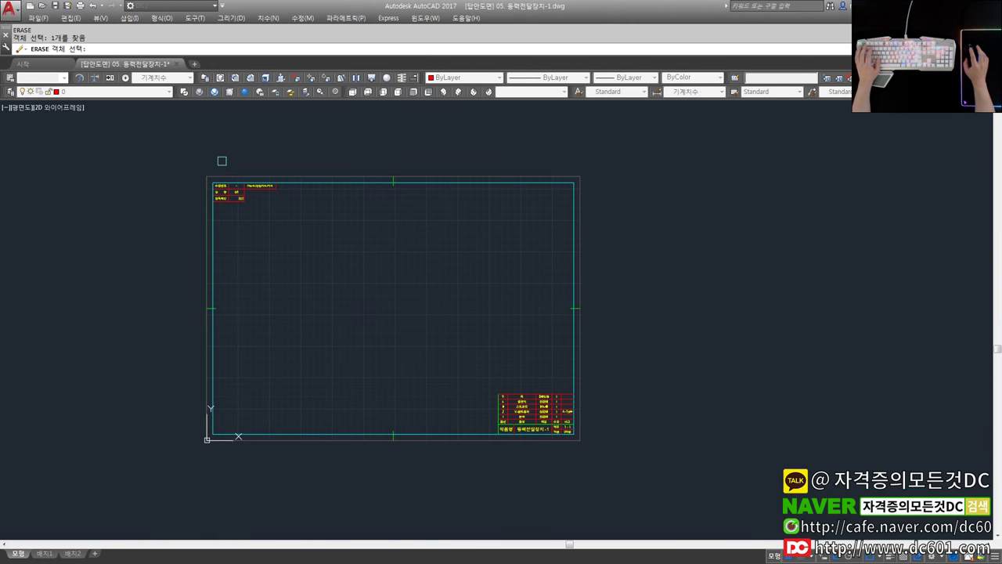
{"action": "key", "text": "Escape"}
{"action": "left_click", "coordinate": [928, 489]}
{"action": "left_click", "coordinate": [109, 158]}
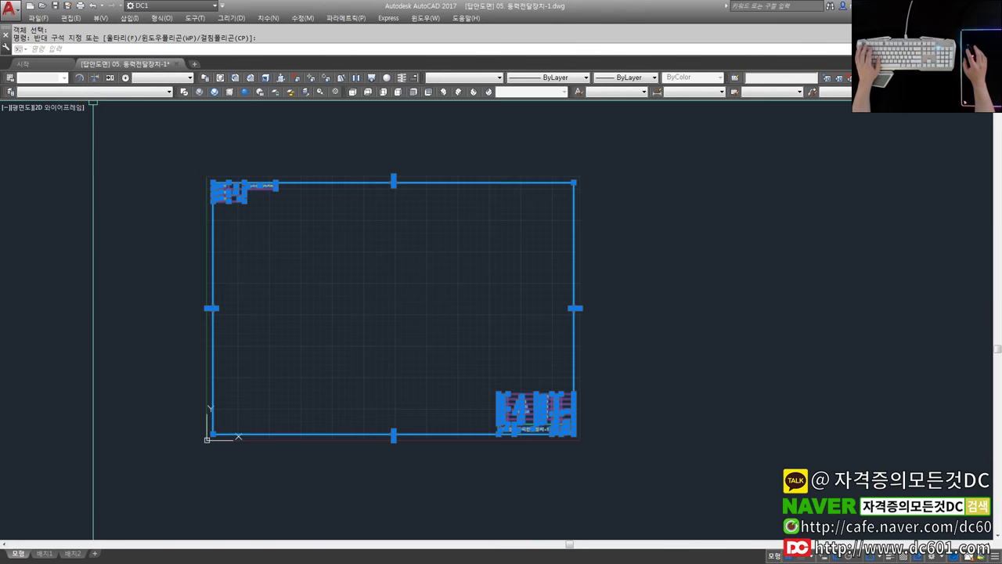
{"action": "left_click", "coordinate": [98, 92]}
{"action": "left_click", "coordinate": [95, 103]}
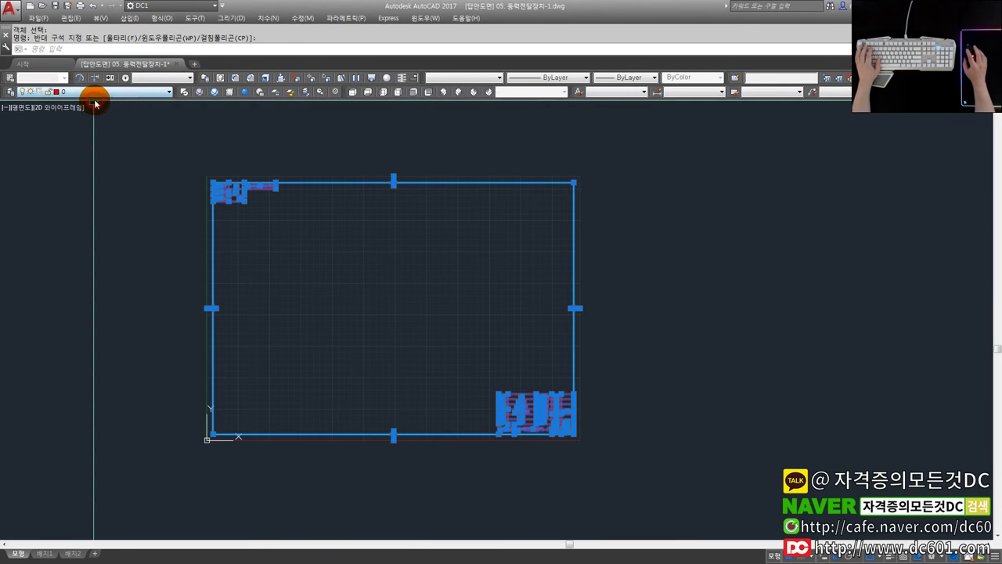
{"action": "key", "text": "Escape"}
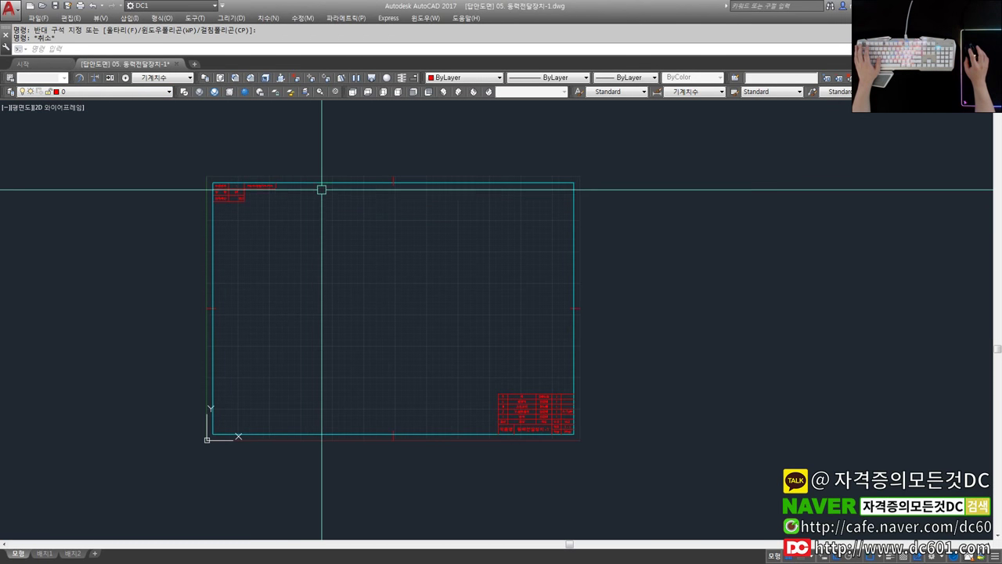
- Set the cyan border rectangle's colour to ByLayer so it turns red
{"action": "left_click", "coordinate": [322, 182]}
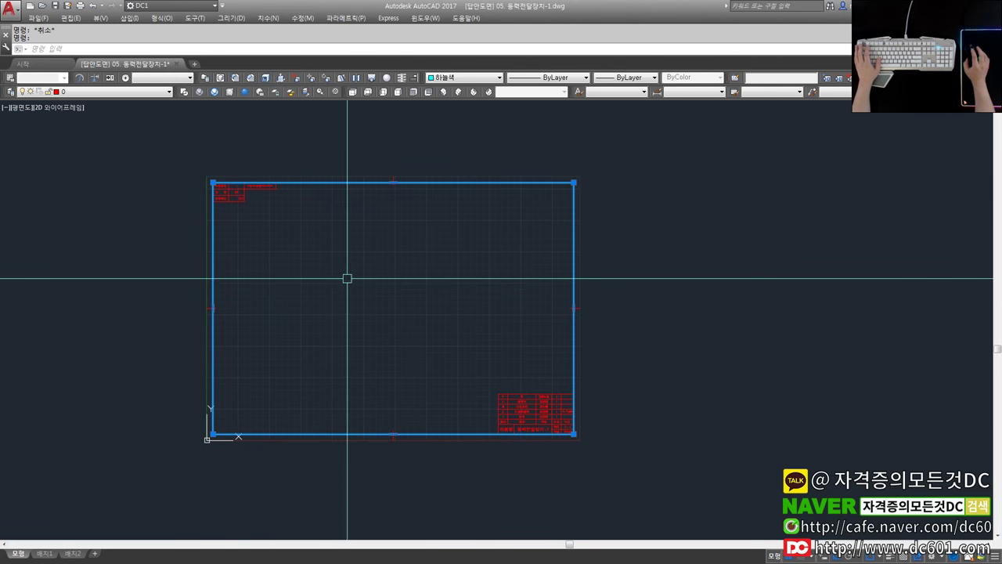
{"action": "middle_click_drag", "start_coordinate": [347, 277], "coordinate": [367, 277]}
{"action": "key", "text": "Escape"}
{"action": "left_click", "coordinate": [313, 185]}
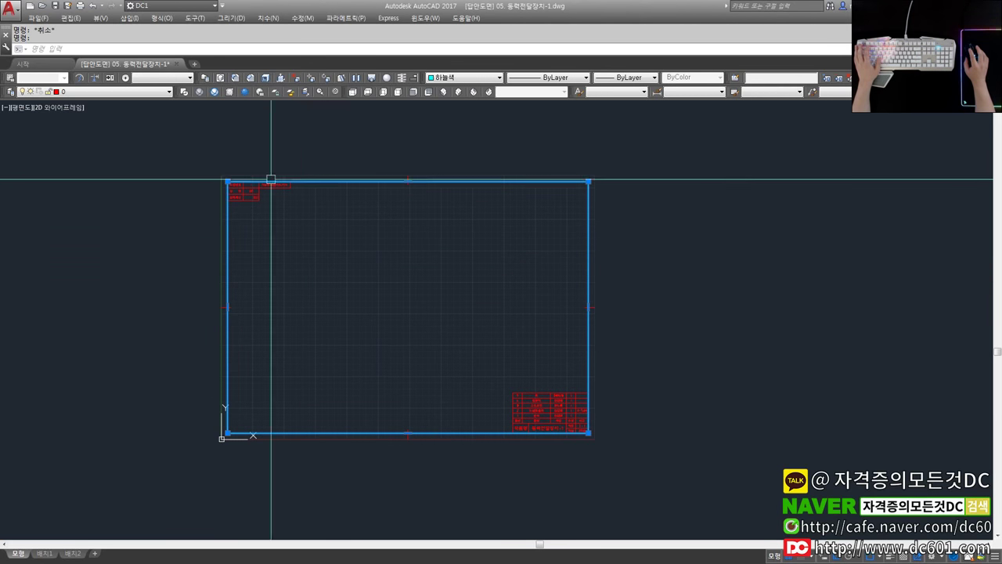
{"action": "left_click", "coordinate": [442, 79]}
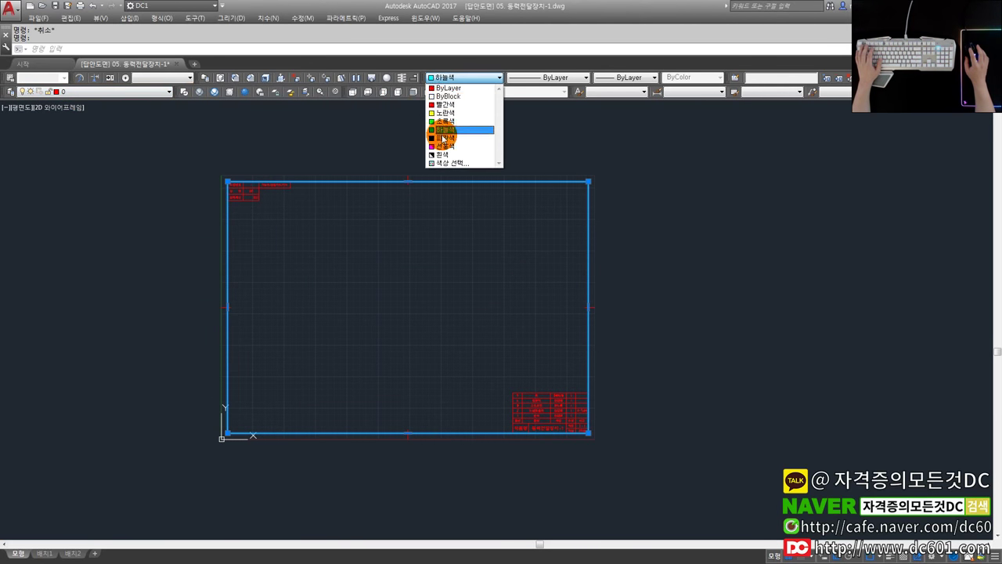
{"action": "key", "text": "Escape"}
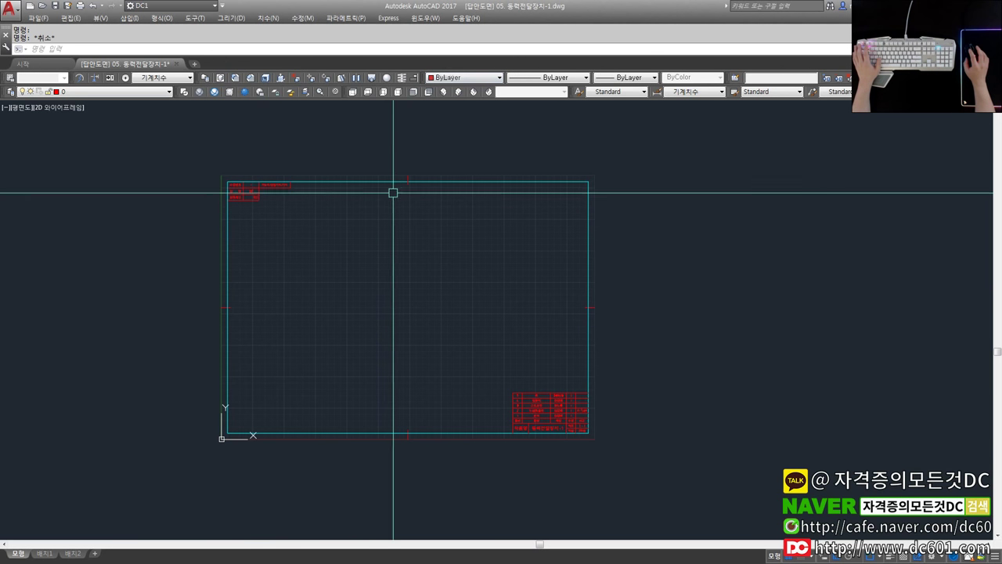
{"action": "left_click", "coordinate": [592, 215]}
{"action": "left_click", "coordinate": [513, 202]}
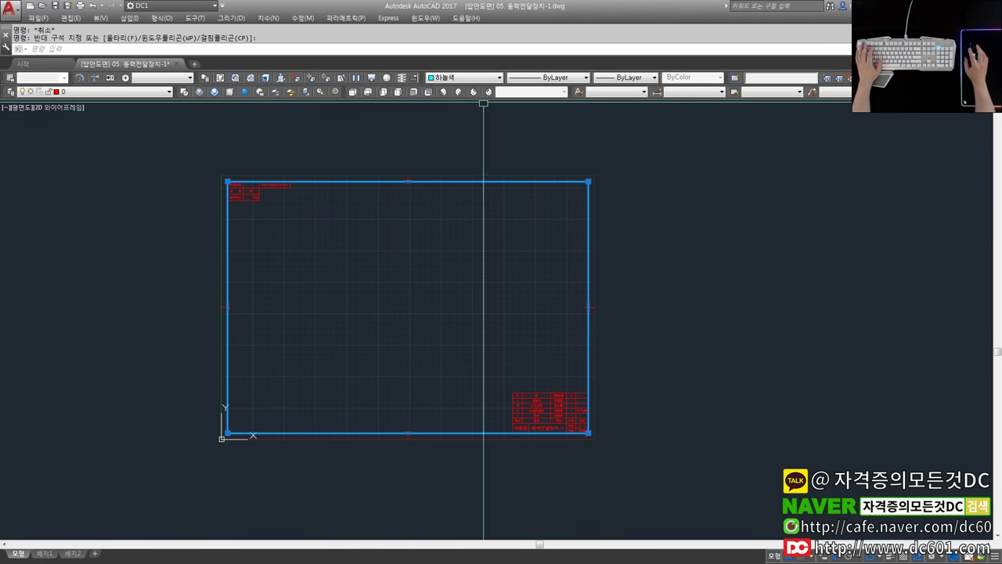
{"action": "left_click", "coordinate": [454, 78]}
{"action": "left_click", "coordinate": [453, 88]}
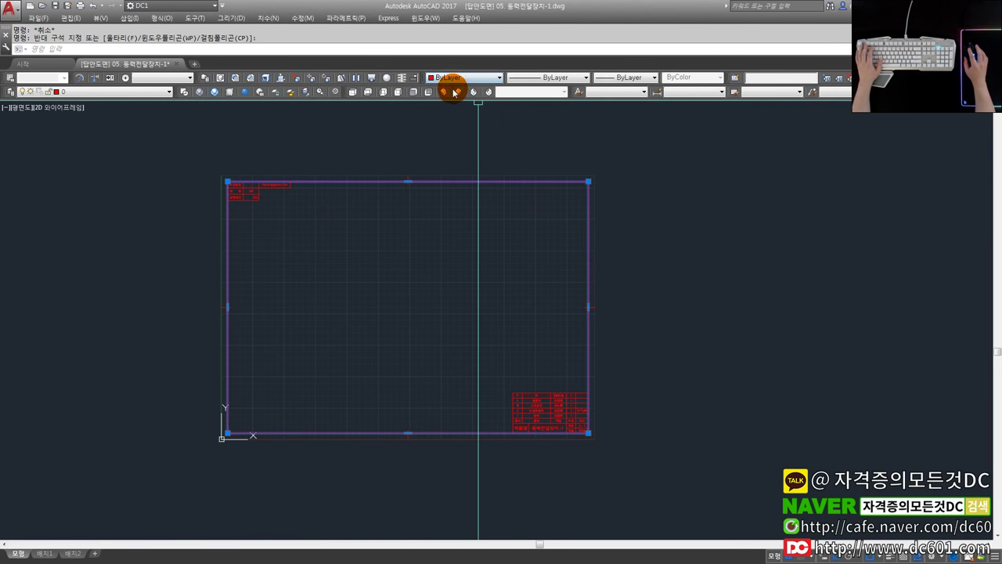
{"action": "key", "text": "Escape"}
- Reselect the whole border and both title blocks and check the layer list
{"action": "left_click", "coordinate": [594, 438]}
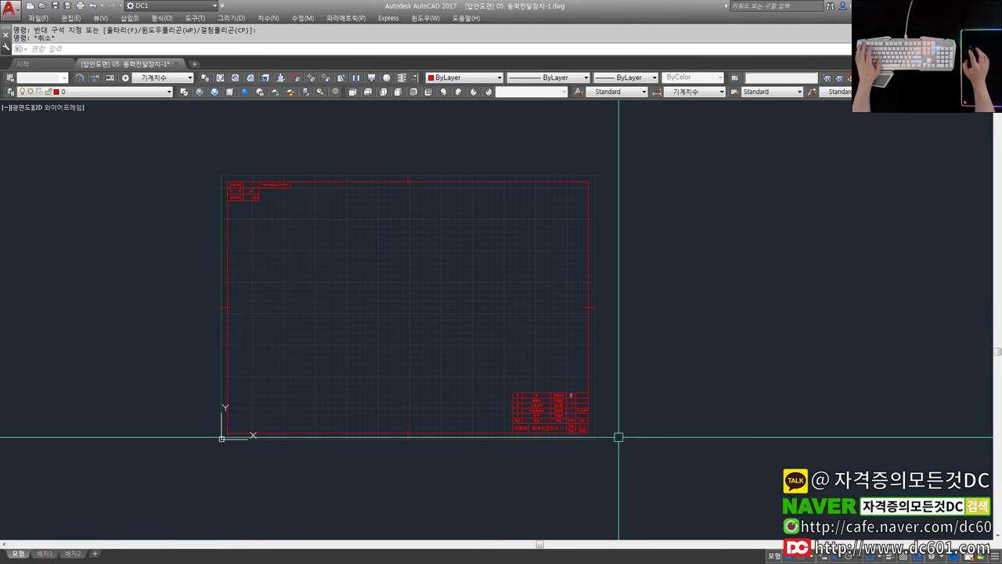
{"action": "left_click", "coordinate": [510, 374]}
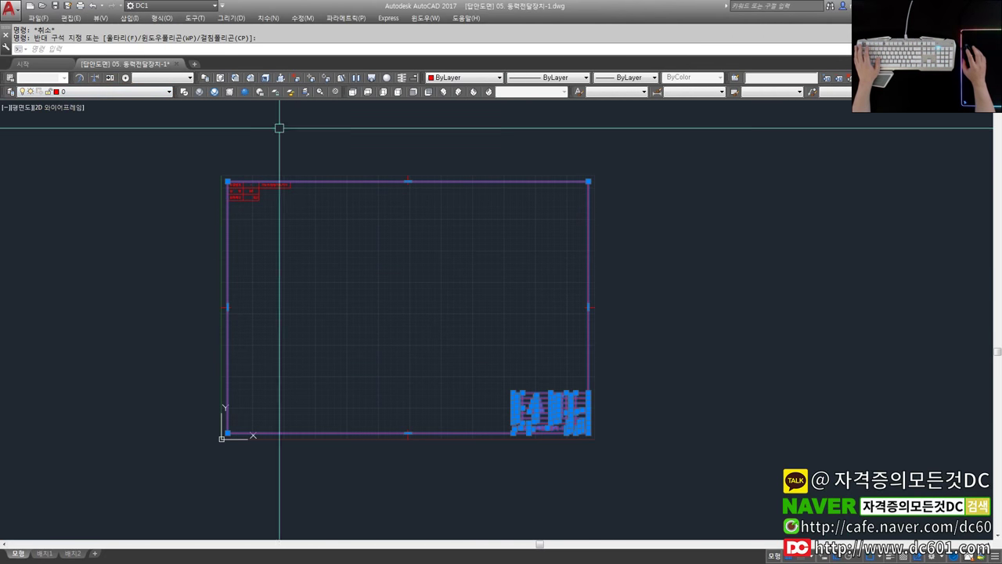
{"action": "key", "text": "Escape"}
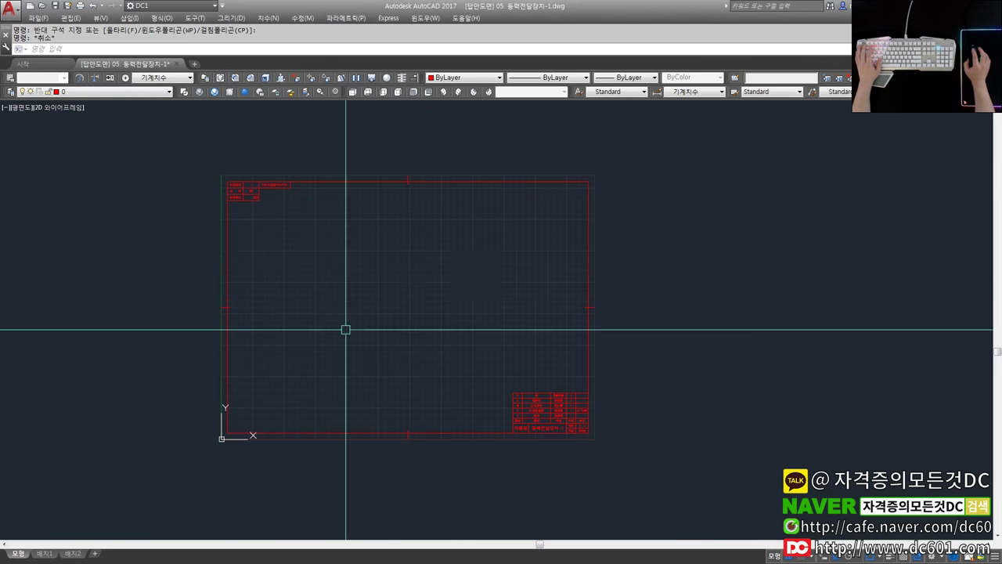
{"action": "left_click", "coordinate": [651, 454]}
{"action": "left_click", "coordinate": [166, 168]}
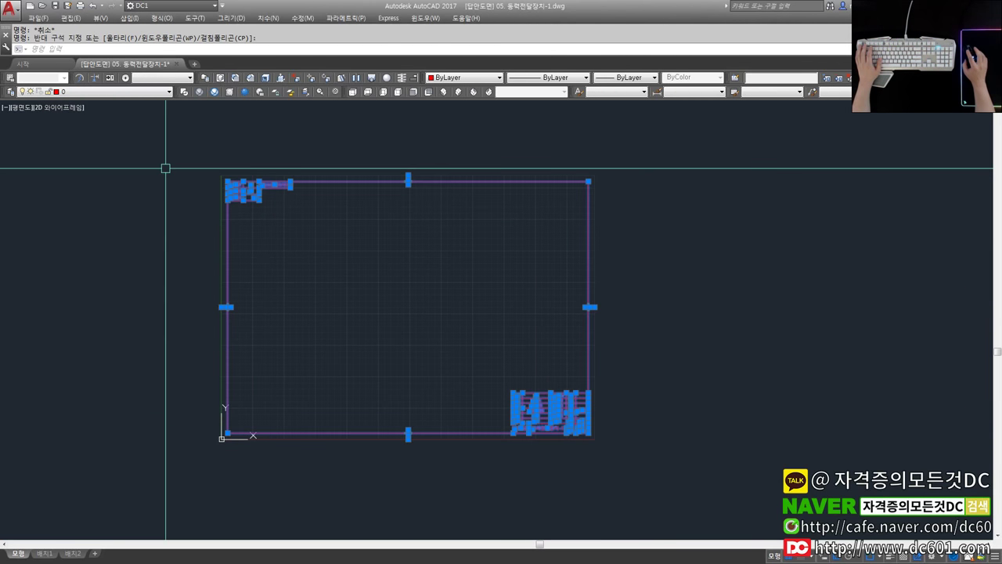
{"action": "left_click", "coordinate": [72, 92]}
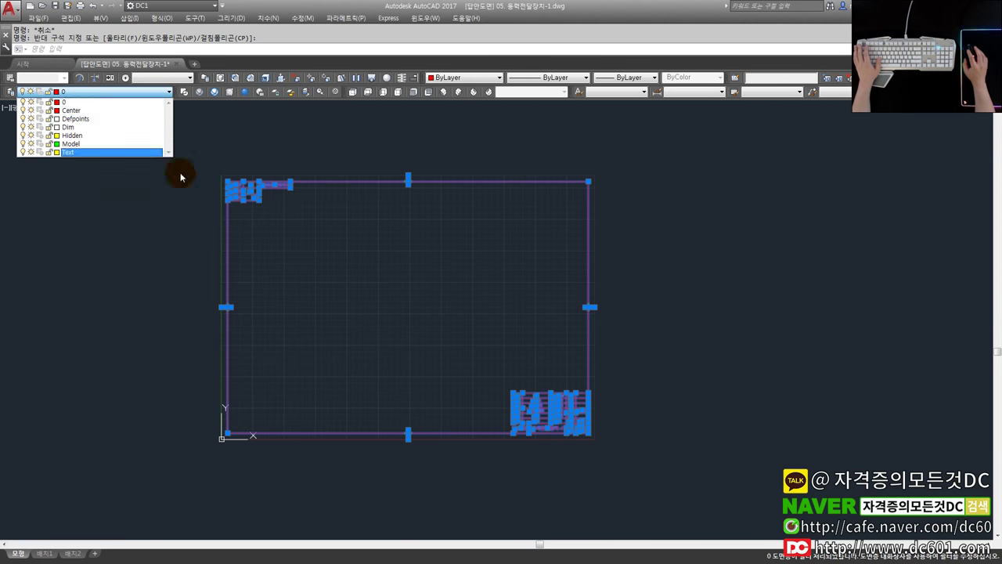
- Purge all unused items from the drawing with PU
{"action": "key", "text": "Escape"}
{"action": "key", "text": "Escape"}
{"action": "type", "text": "pu"}
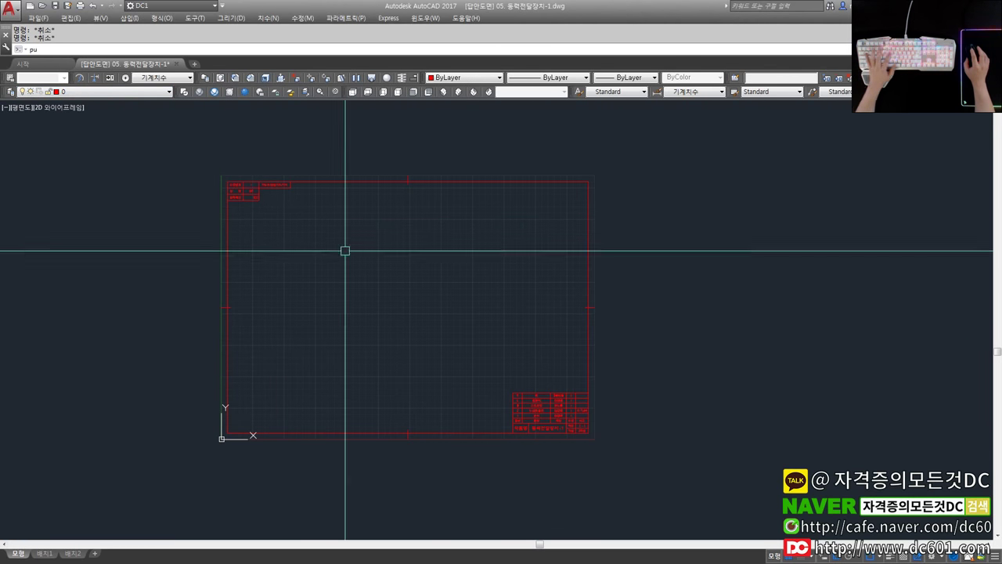
{"action": "key", "text": "Return"}
{"action": "left_click", "coordinate": [472, 404]}
{"action": "left_click", "coordinate": [504, 279]}
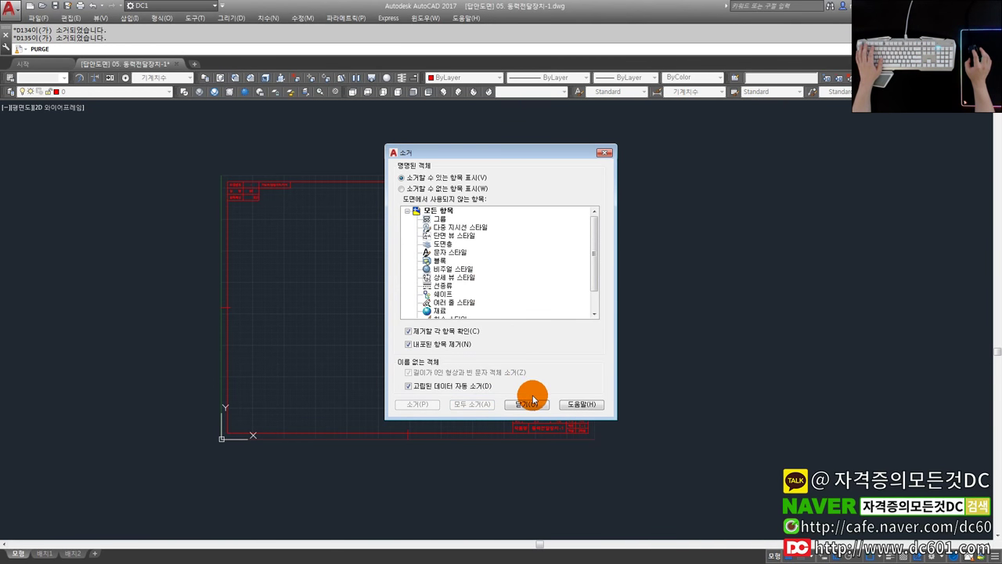
{"action": "left_click", "coordinate": [532, 401]}
- Save the drawing to the Desktop as 11.dwg
{"action": "left_click", "coordinate": [29, 50]}
{"action": "left_click", "coordinate": [38, 17]}
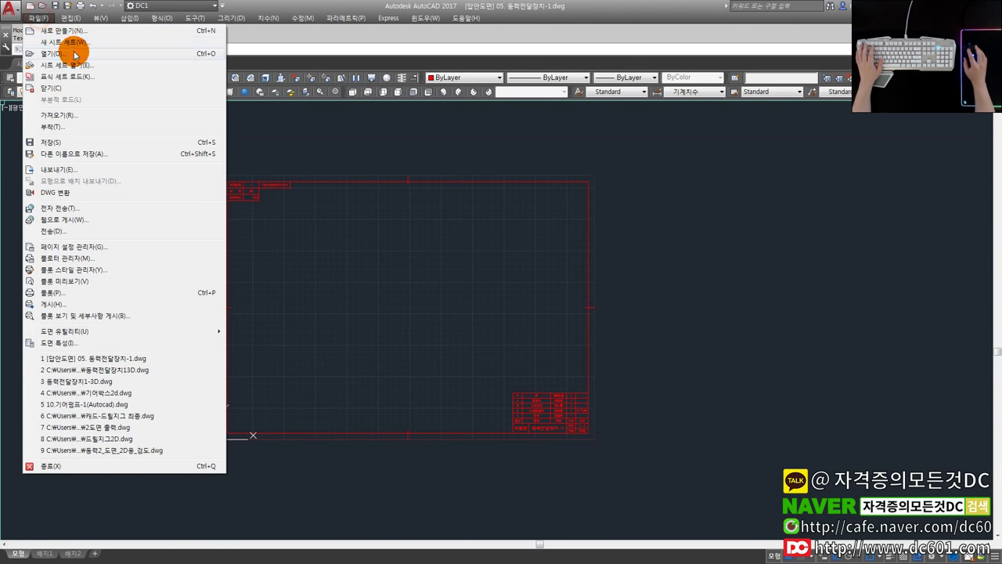
{"action": "left_click", "coordinate": [99, 160]}
{"action": "left_click", "coordinate": [440, 181]}
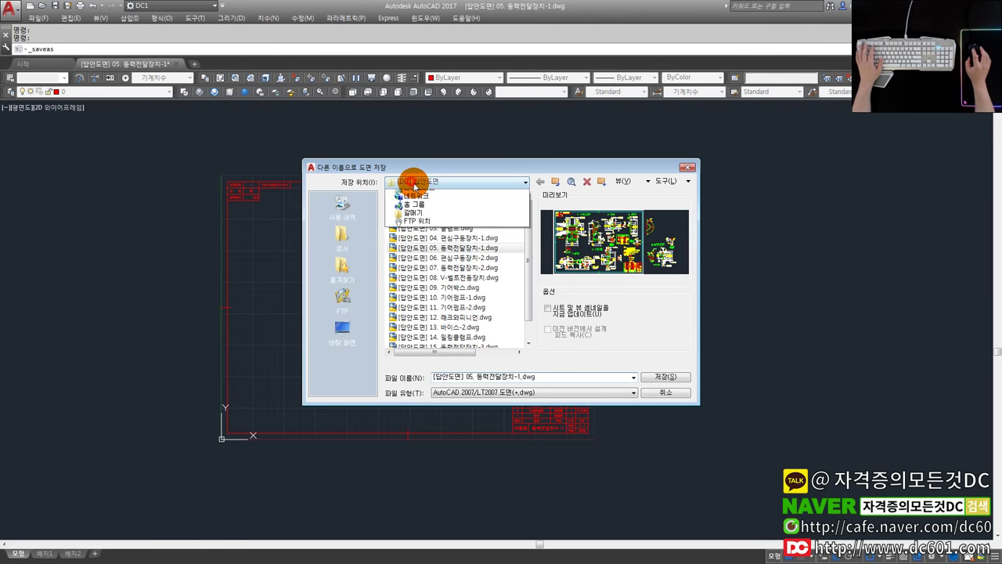
{"action": "left_click", "coordinate": [423, 192]}
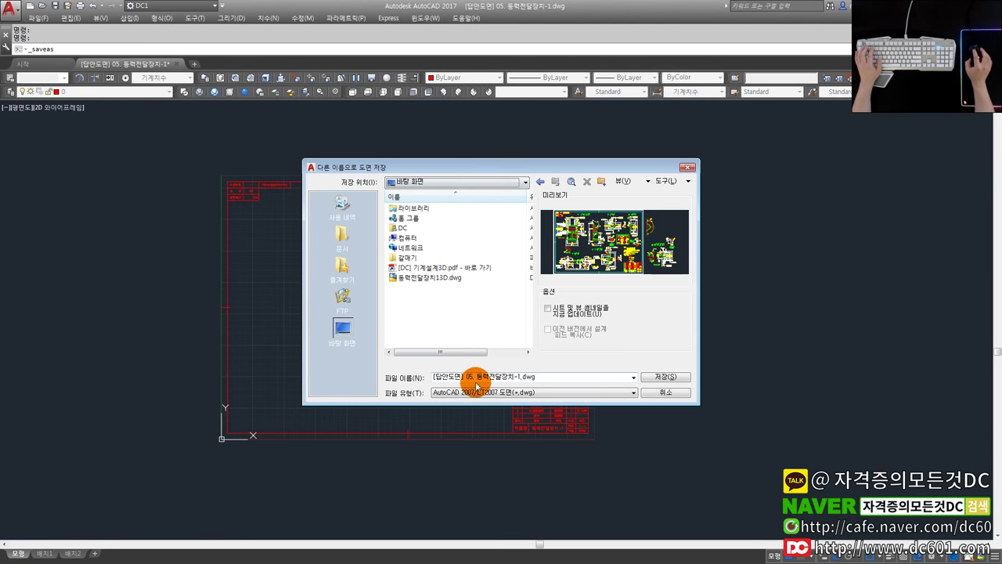
{"action": "triple_click", "coordinate": [546, 376]}
{"action": "type", "text": "11"}
{"action": "left_click", "coordinate": [649, 376]}
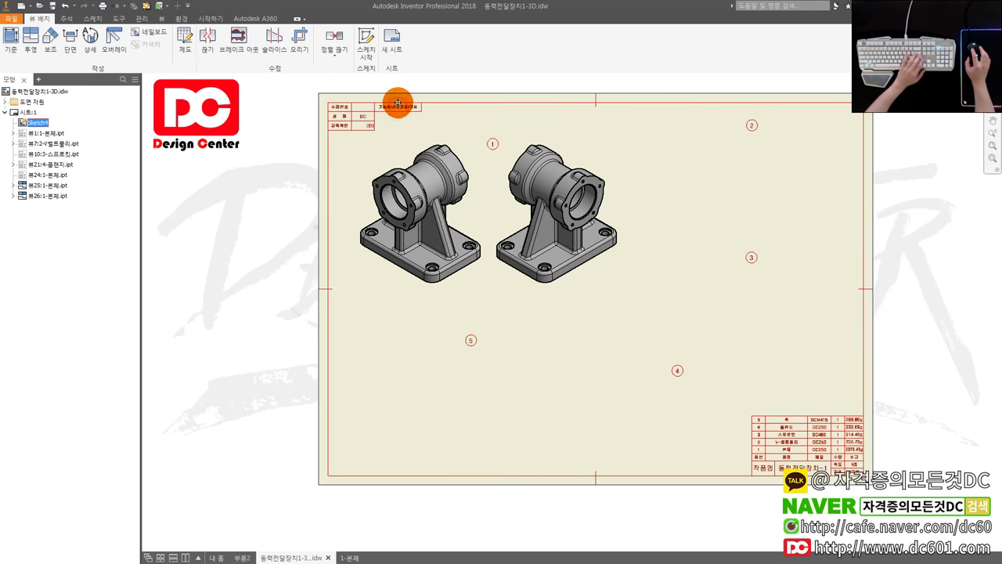
{"action": "left_click", "coordinate": [365, 42]}
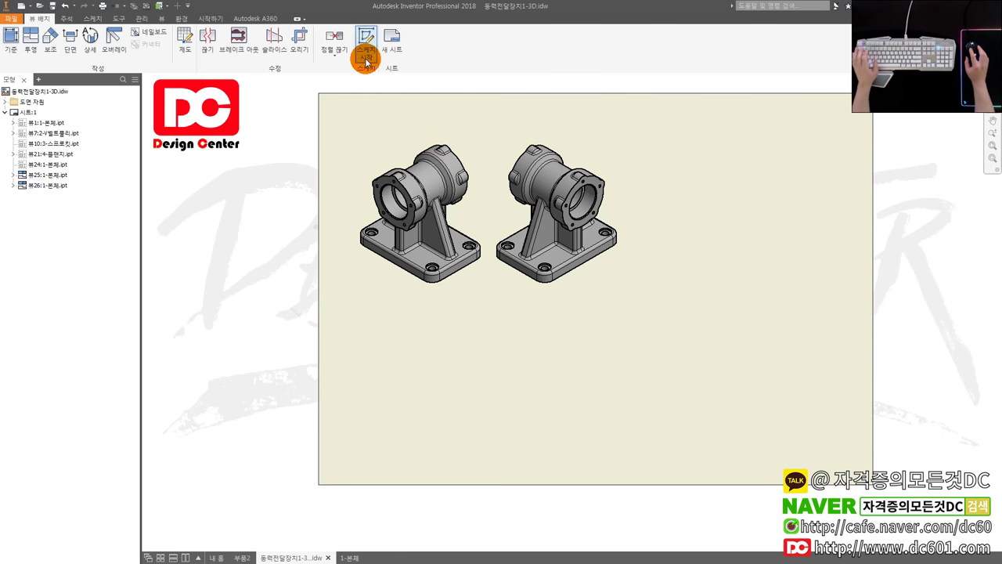
- Start a sketch on the sheet and insert Desktop\11.dwg as an AutoCAD file
{"action": "left_click", "coordinate": [417, 143]}
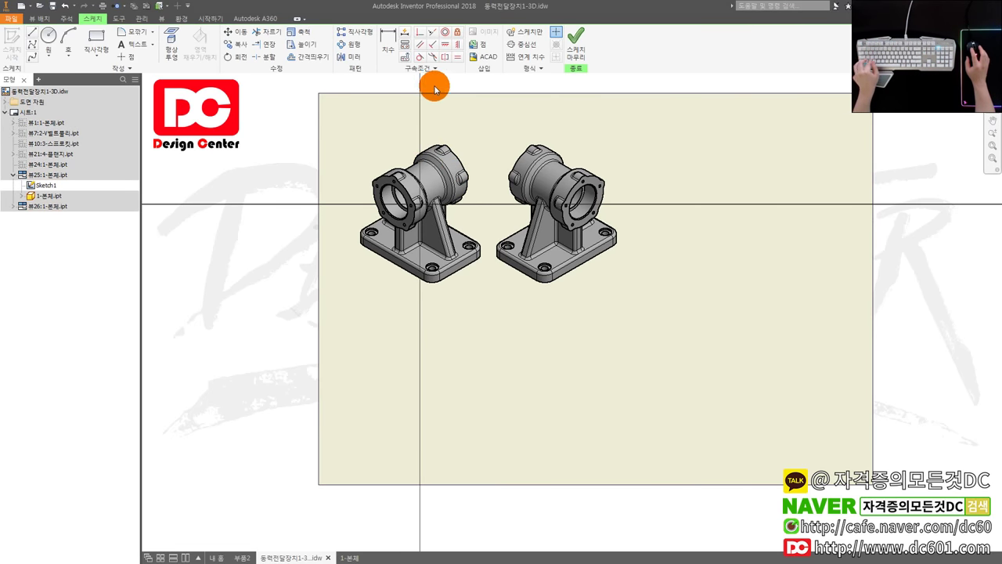
{"action": "key", "text": "ctrl+z"}
{"action": "left_click", "coordinate": [613, 143]}
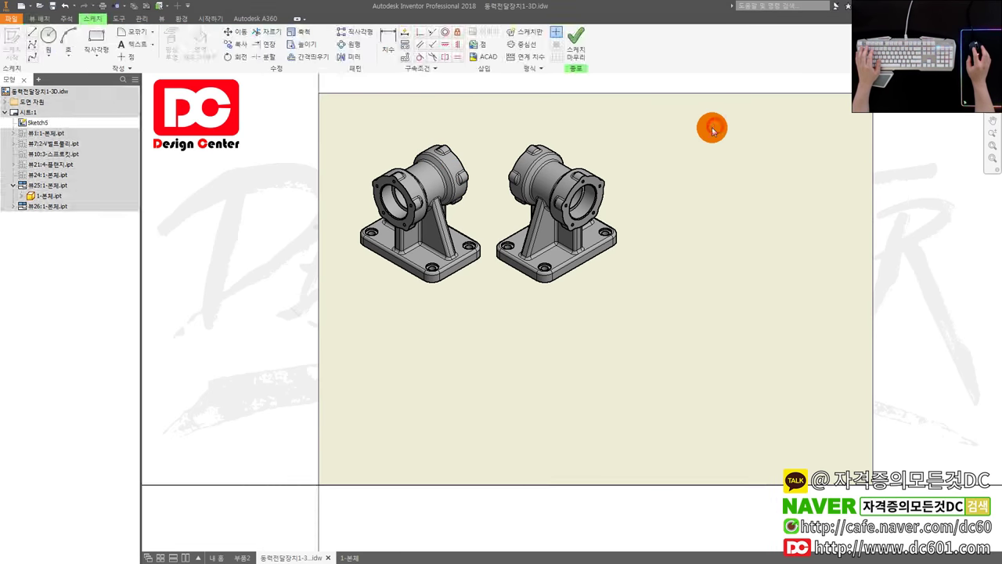
{"action": "left_click", "coordinate": [489, 59]}
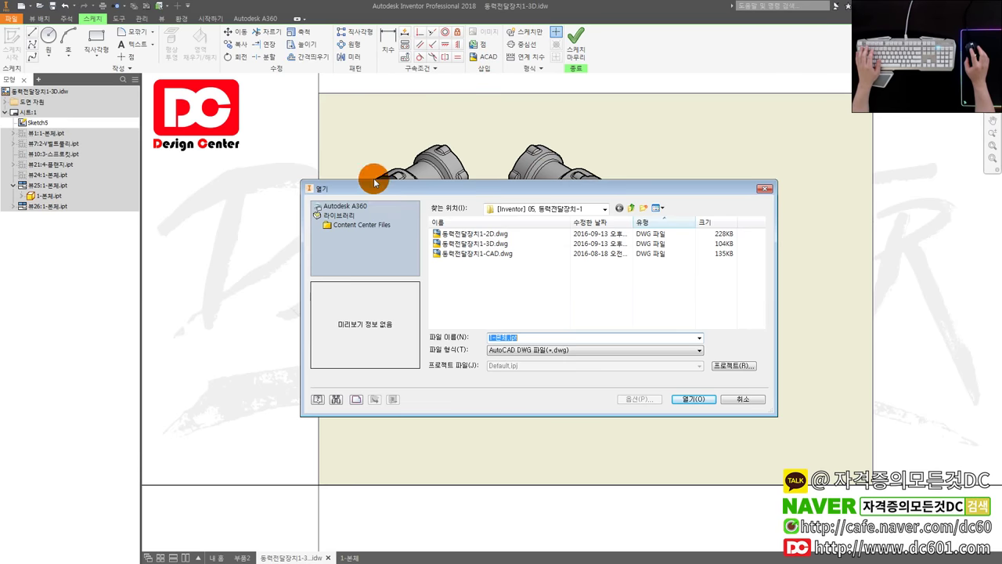
{"action": "left_click", "coordinate": [532, 208]}
{"action": "left_click", "coordinate": [515, 228]}
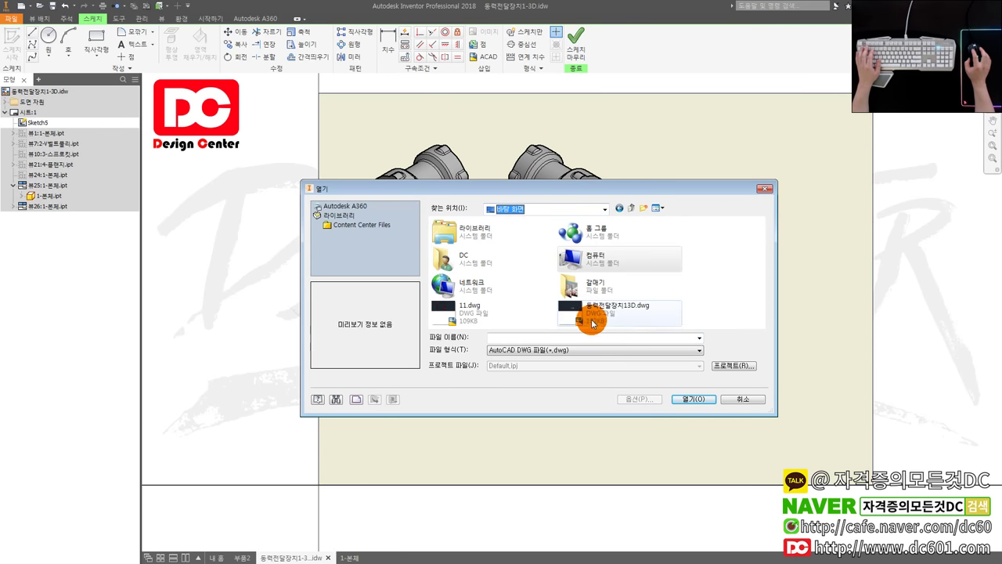
{"action": "left_click", "coordinate": [496, 314]}
{"action": "double_click", "coordinate": [497, 314]}
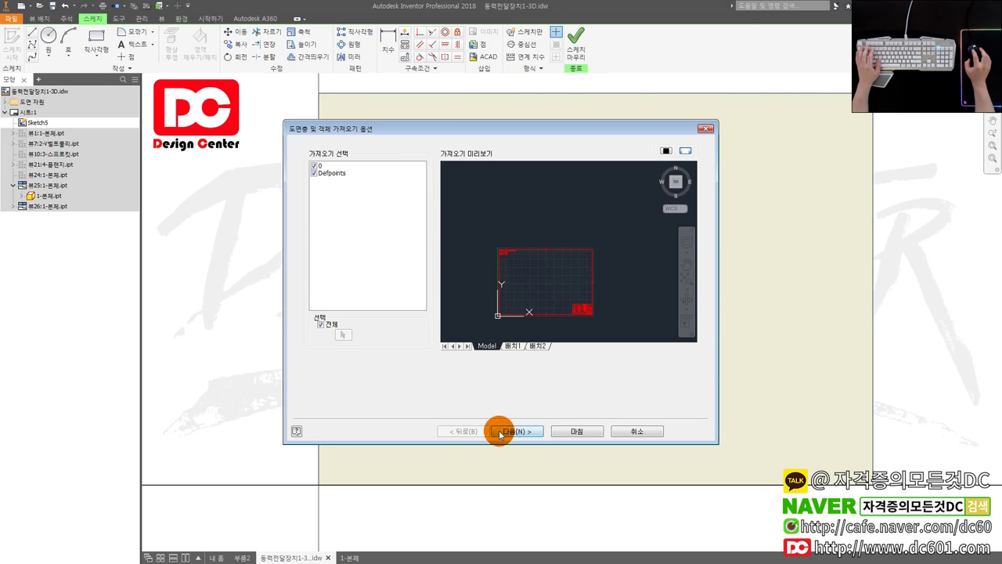
- Finish the import, dismiss the resulting error, and close 11.dwg in AutoCAD
{"action": "left_click", "coordinate": [519, 434]}
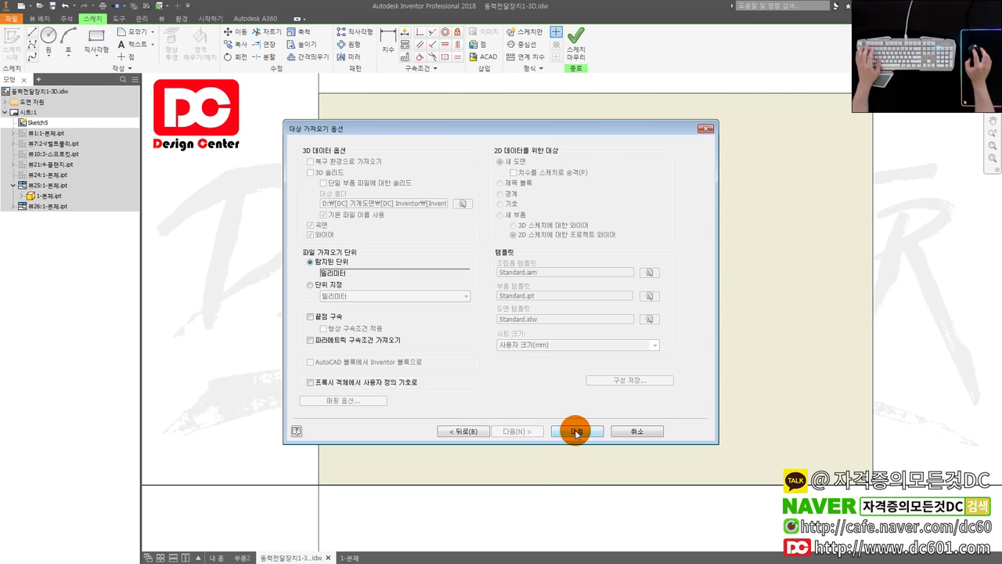
{"action": "left_click", "coordinate": [576, 430]}
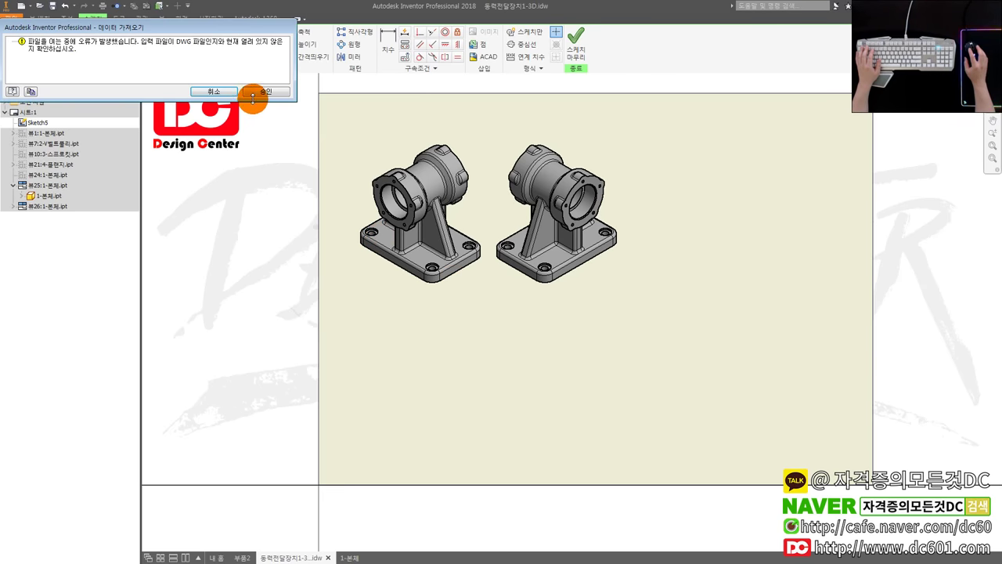
{"action": "left_click", "coordinate": [259, 92]}
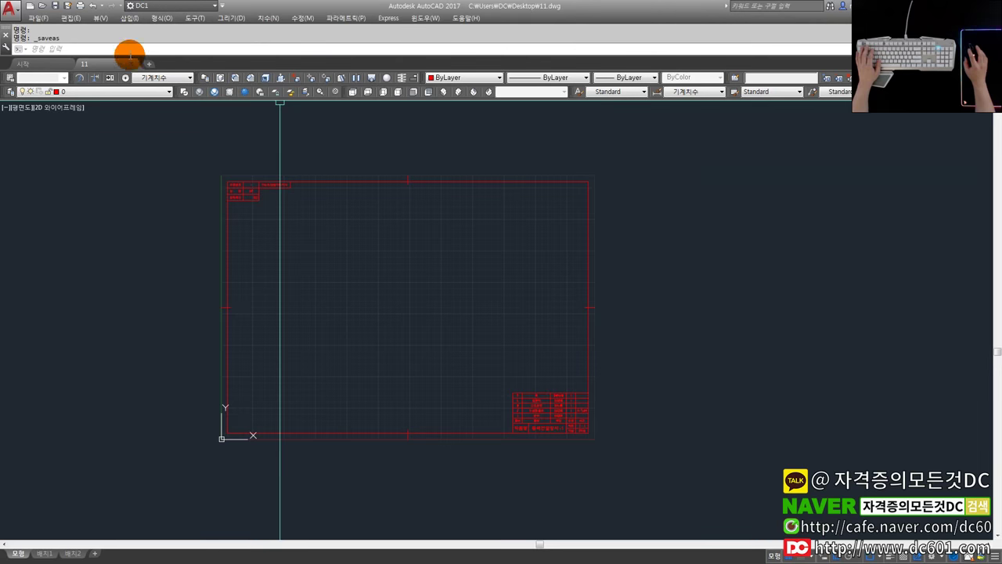
{"action": "left_click", "coordinate": [128, 63]}
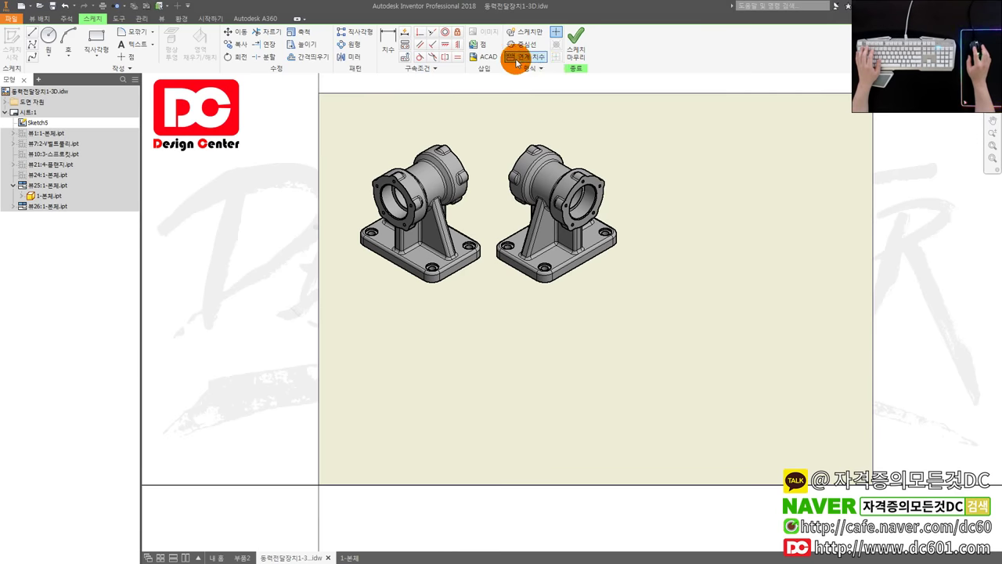
- Re-import 11.dwg, stepping through Next and Finish to place the frame and title block
{"action": "left_click", "coordinate": [473, 57]}
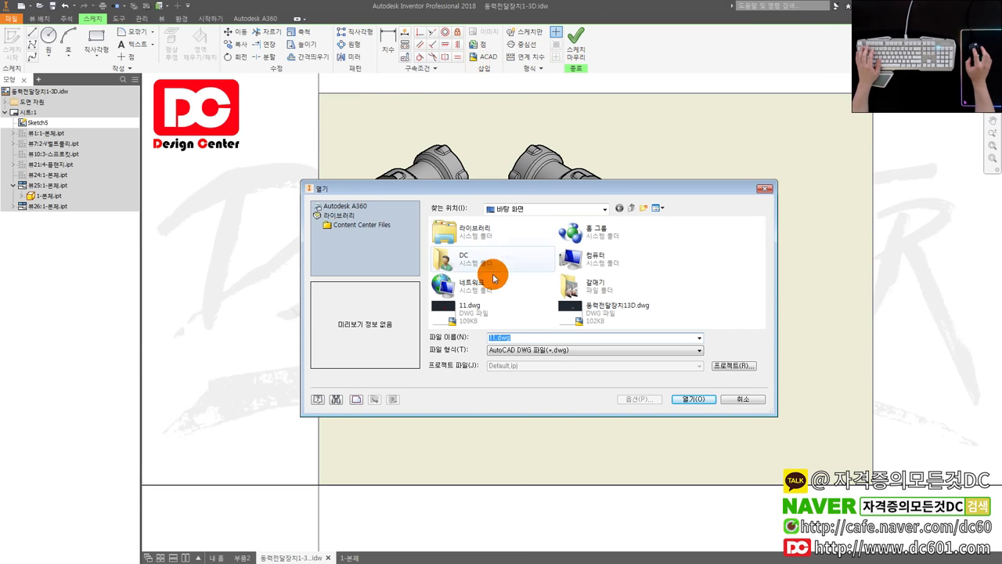
{"action": "double_click", "coordinate": [470, 310]}
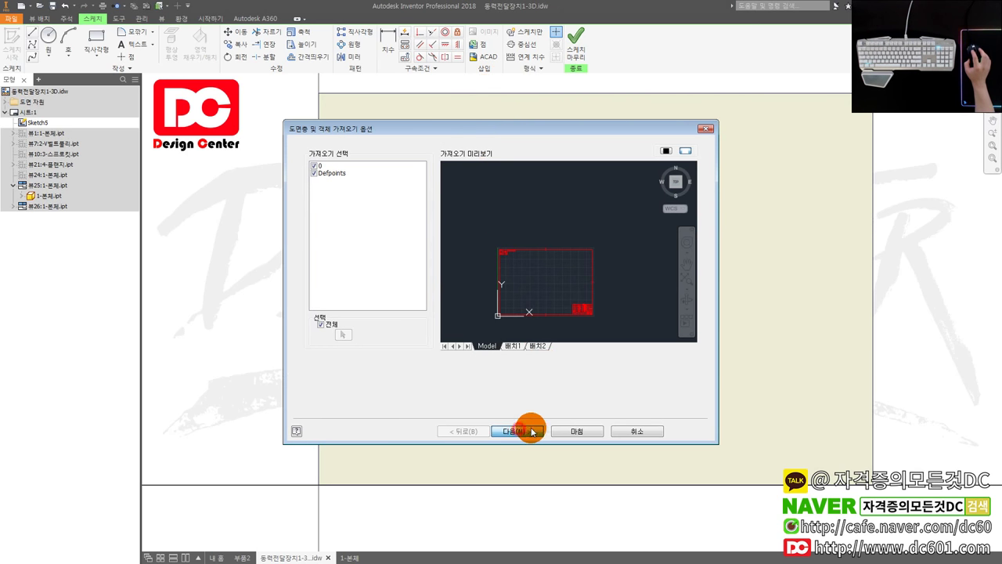
{"action": "left_click", "coordinate": [532, 432]}
{"action": "left_click", "coordinate": [576, 430]}
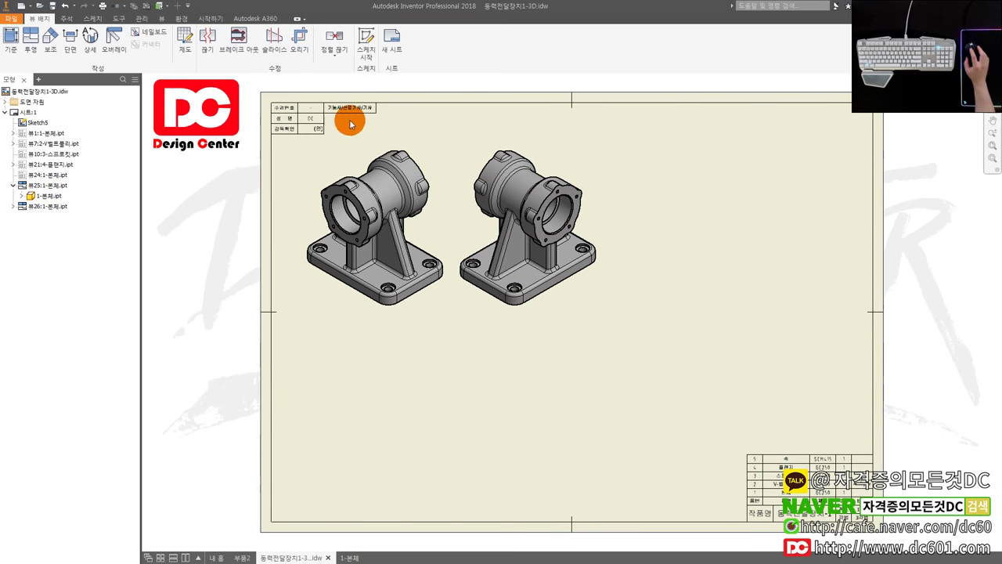
- Choose File > Export > PDF for the drawing sheet
{"action": "left_click", "coordinate": [23, 21]}
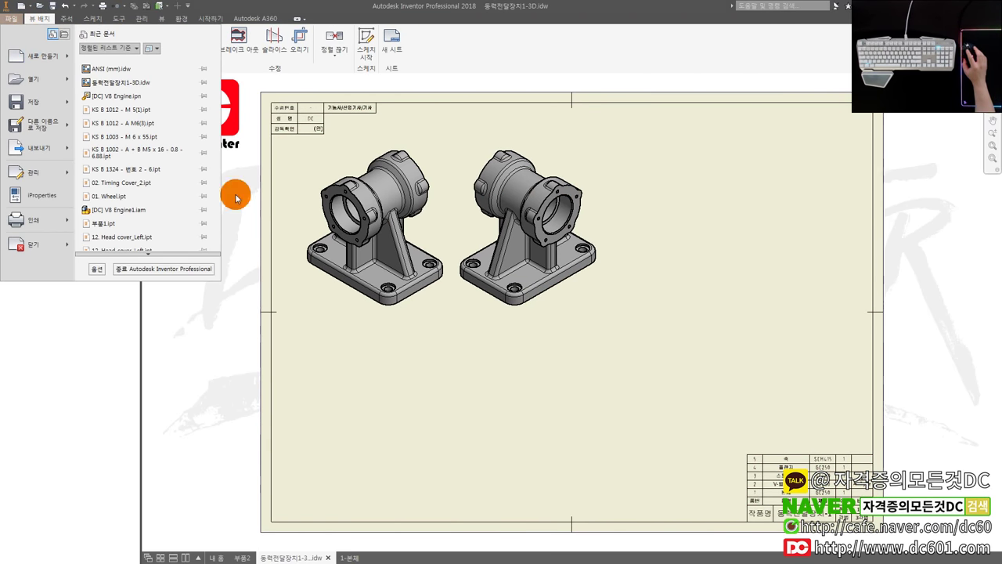
{"action": "left_click", "coordinate": [800, 473]}
{"action": "scroll", "coordinate": [800, 474], "scroll_direction": "up", "scroll_amount": 5}
{"action": "scroll", "coordinate": [772, 468], "scroll_direction": "down", "scroll_amount": 4}
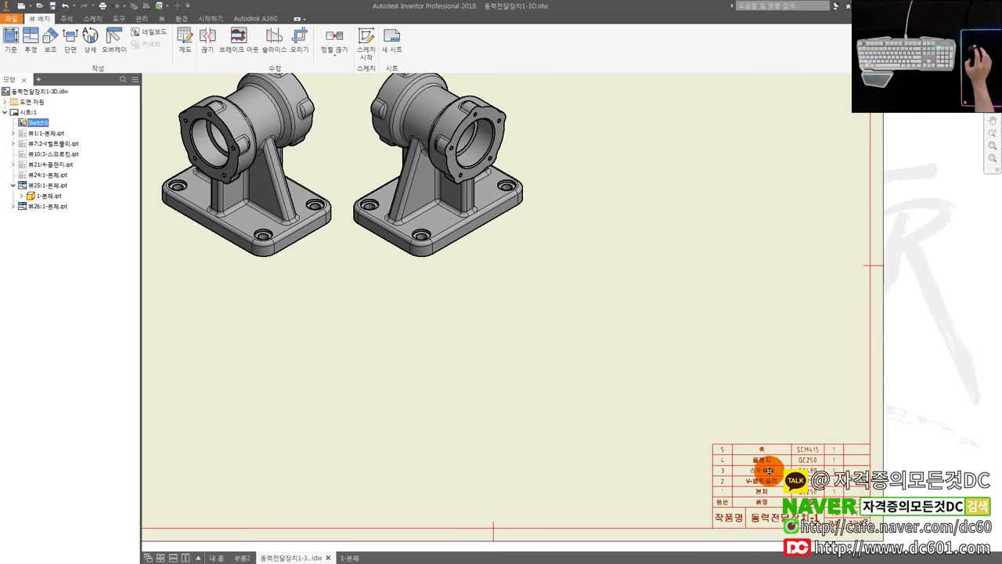
{"action": "scroll", "coordinate": [764, 462], "scroll_direction": "down", "scroll_amount": 2}
{"action": "scroll", "coordinate": [736, 397], "scroll_direction": "up", "scroll_amount": 2}
{"action": "scroll", "coordinate": [756, 391], "scroll_direction": "down", "scroll_amount": 3}
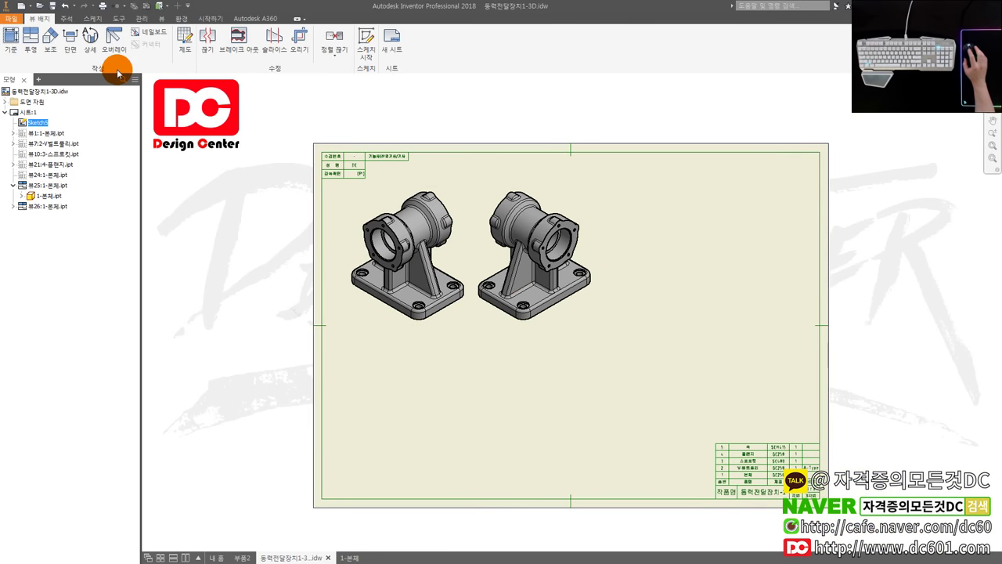
{"action": "left_click", "coordinate": [11, 18]}
{"action": "mouse_move", "coordinate": [37, 148]}
{"action": "left_click", "coordinate": [129, 130]}
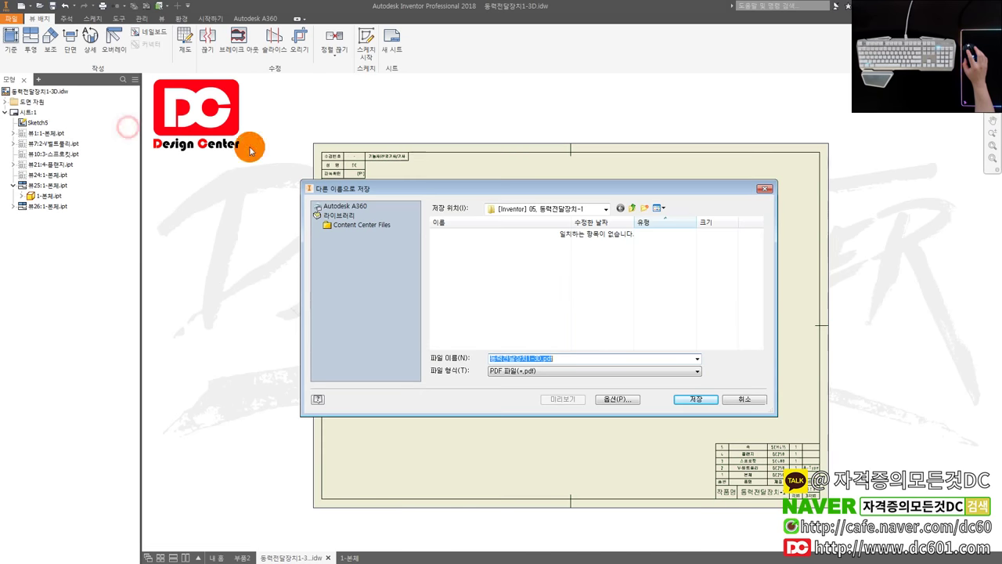
- Save the PDF to the Desktop as 2 and confirm the publish options
{"action": "left_click", "coordinate": [530, 208]}
{"action": "left_click", "coordinate": [515, 229]}
{"action": "double_click", "coordinate": [557, 358]}
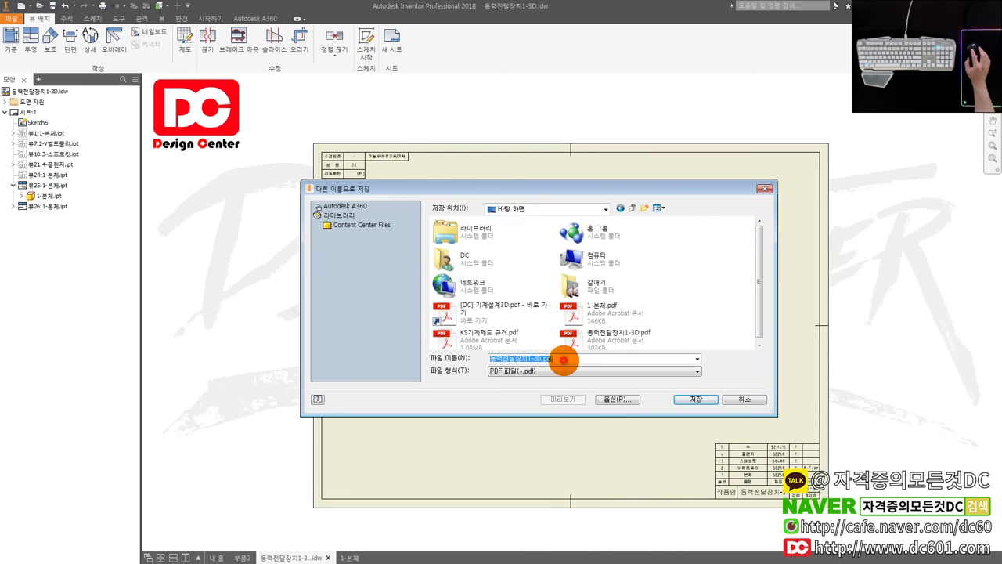
{"action": "type", "text": "2"}
{"action": "left_click", "coordinate": [691, 400]}
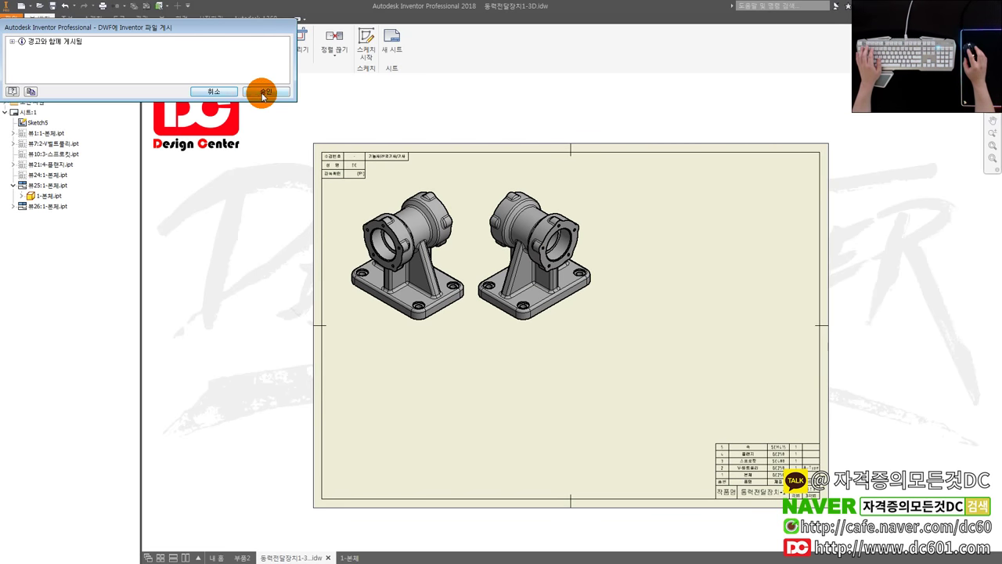
{"action": "left_click", "coordinate": [264, 94]}
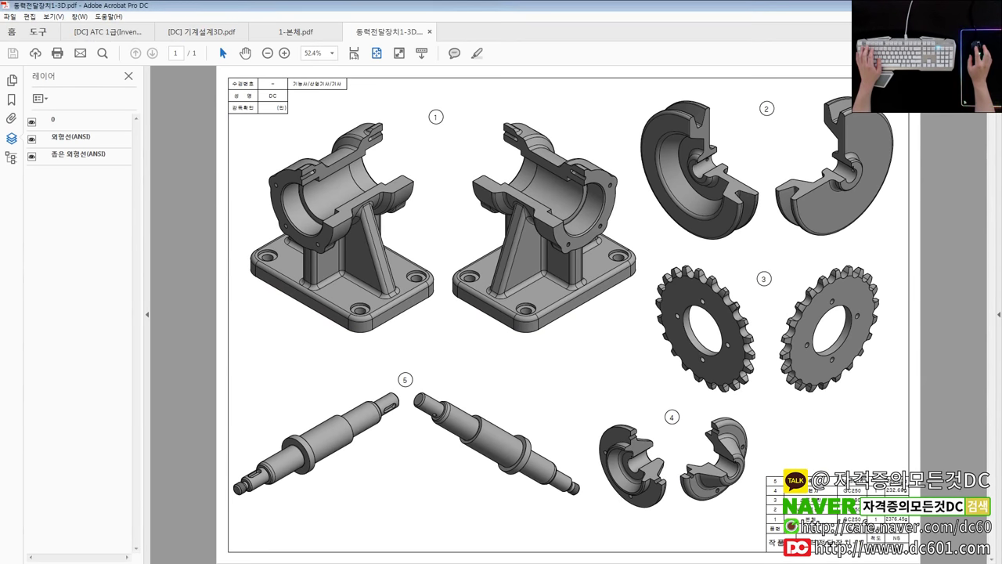
{"action": "key", "text": "super+d"}
- Open 2.pdf from the desktop and zoom in and out over the sheet
{"action": "double_click", "coordinate": [24, 243]}
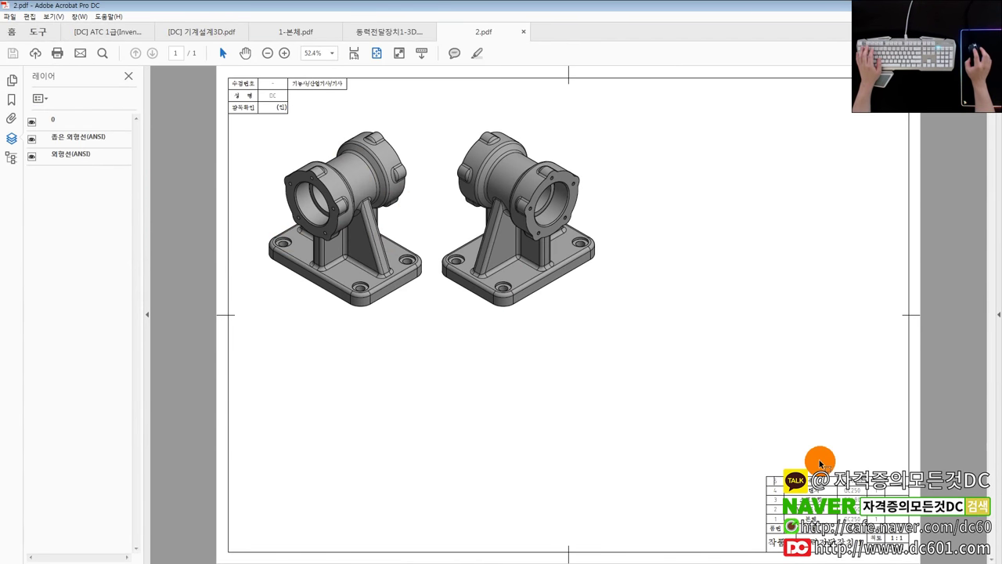
{"action": "scroll", "coordinate": [850, 529], "scroll_direction": "up", "scroll_amount": 2, "text": "ctrl"}
{"action": "scroll", "coordinate": [869, 524], "scroll_direction": "up", "scroll_amount": 1, "text": "ctrl"}
{"action": "scroll", "coordinate": [889, 521], "scroll_direction": "up", "scroll_amount": 1, "text": "ctrl"}
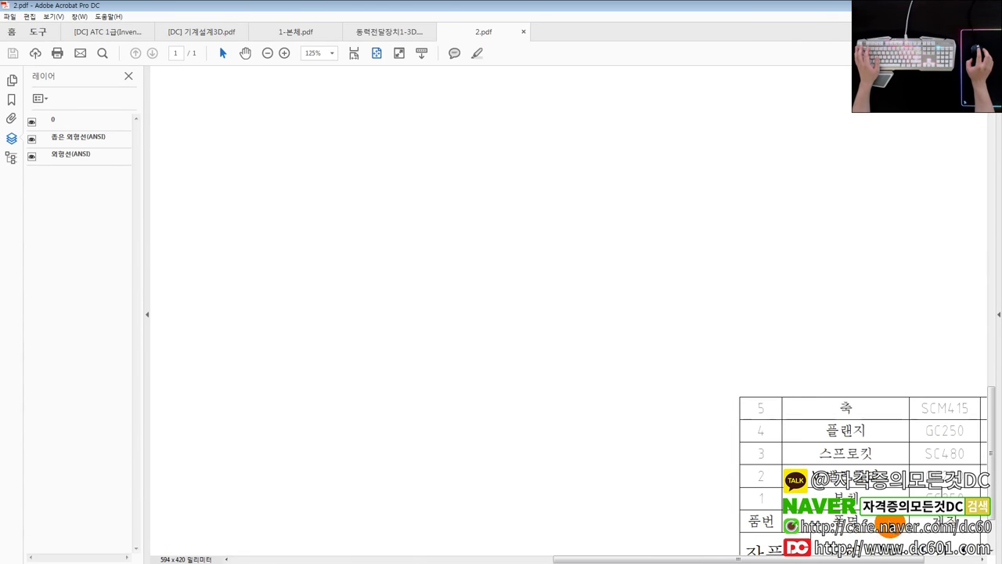
{"action": "scroll", "coordinate": [894, 517], "scroll_direction": "down", "scroll_amount": 2, "text": "ctrl"}
{"action": "scroll", "coordinate": [896, 528], "scroll_direction": "down", "scroll_amount": 1, "text": "ctrl"}
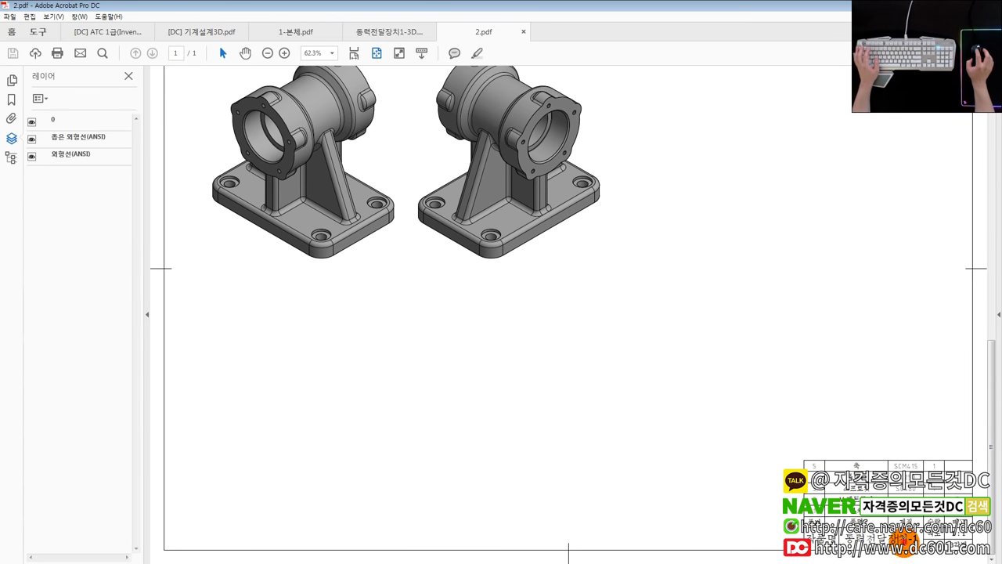
{"action": "scroll", "coordinate": [900, 538], "scroll_direction": "up", "scroll_amount": 2, "text": "ctrl"}
{"action": "scroll", "coordinate": [892, 532], "scroll_direction": "up", "scroll_amount": 2, "text": "ctrl"}
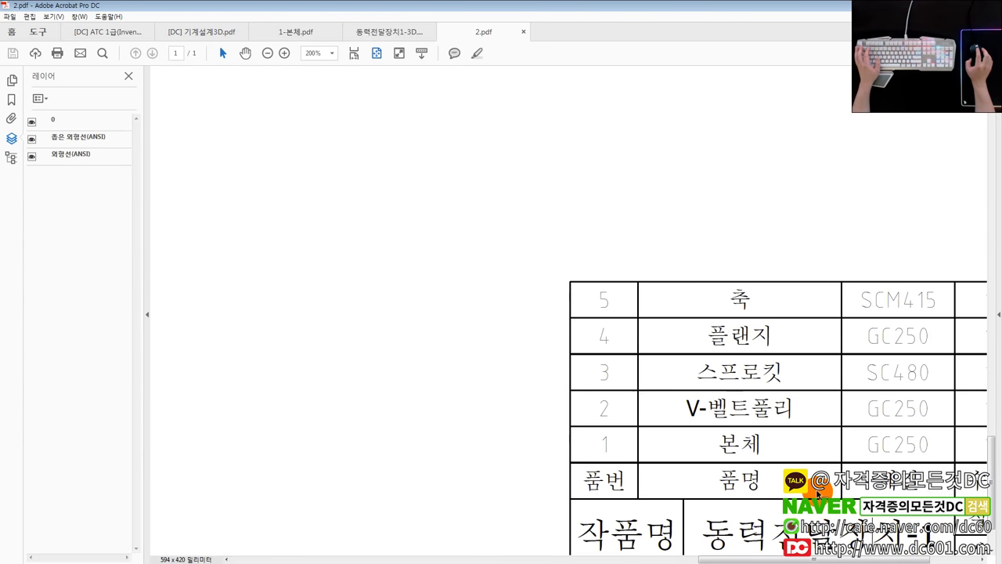
{"action": "scroll", "coordinate": [724, 377], "scroll_direction": "down", "scroll_amount": 1, "text": "ctrl"}
{"action": "scroll", "coordinate": [722, 380], "scroll_direction": "down", "scroll_amount": 1, "text": "ctrl"}
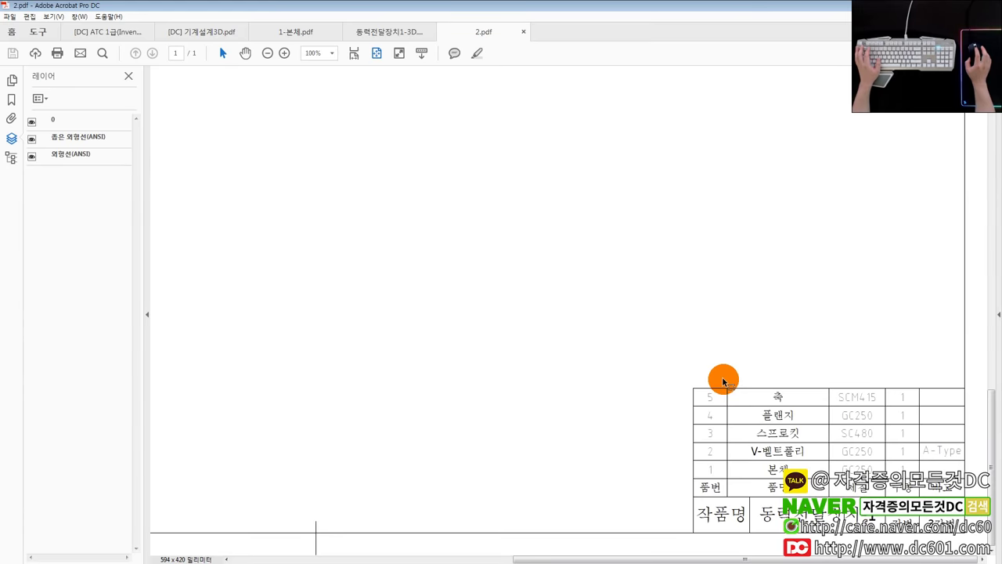
{"action": "scroll", "coordinate": [722, 381], "scroll_direction": "down", "scroll_amount": 1, "text": "ctrl"}
{"action": "scroll", "coordinate": [724, 383], "scroll_direction": "down", "scroll_amount": 2, "text": "ctrl"}
- Zoom around the title block, then switch back to the Inventor drawing
{"action": "left_click", "coordinate": [577, 313]}
{"action": "scroll", "coordinate": [871, 488], "scroll_direction": "up", "scroll_amount": 2, "text": "ctrl"}
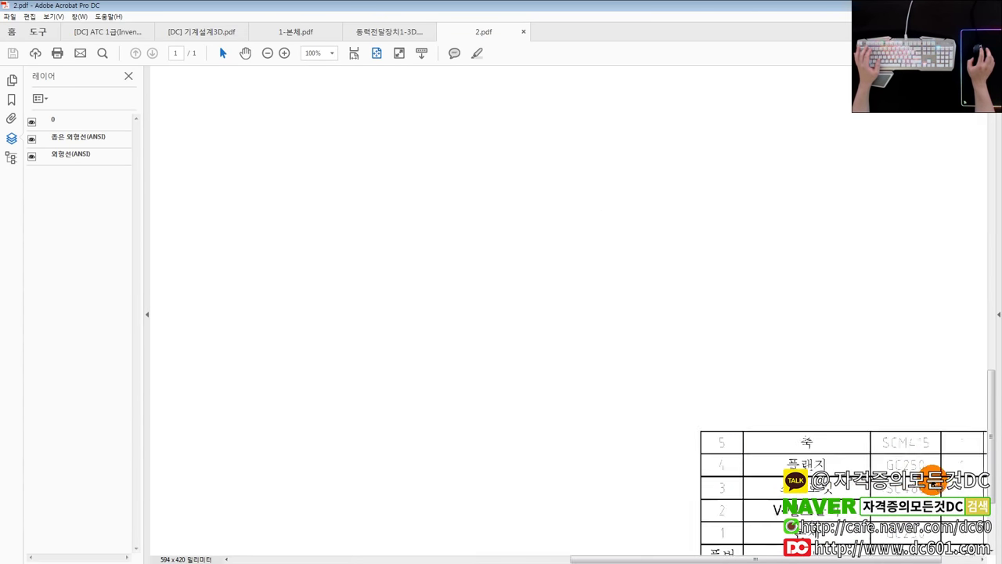
{"action": "scroll", "coordinate": [883, 463], "scroll_direction": "up", "scroll_amount": 1, "text": "ctrl"}
{"action": "scroll", "coordinate": [883, 463], "scroll_direction": "down", "scroll_amount": 2, "text": "ctrl"}
{"action": "scroll", "coordinate": [832, 454], "scroll_direction": "down", "scroll_amount": 1, "text": "ctrl"}
{"action": "scroll", "coordinate": [769, 429], "scroll_direction": "down", "scroll_amount": 1, "text": "ctrl"}
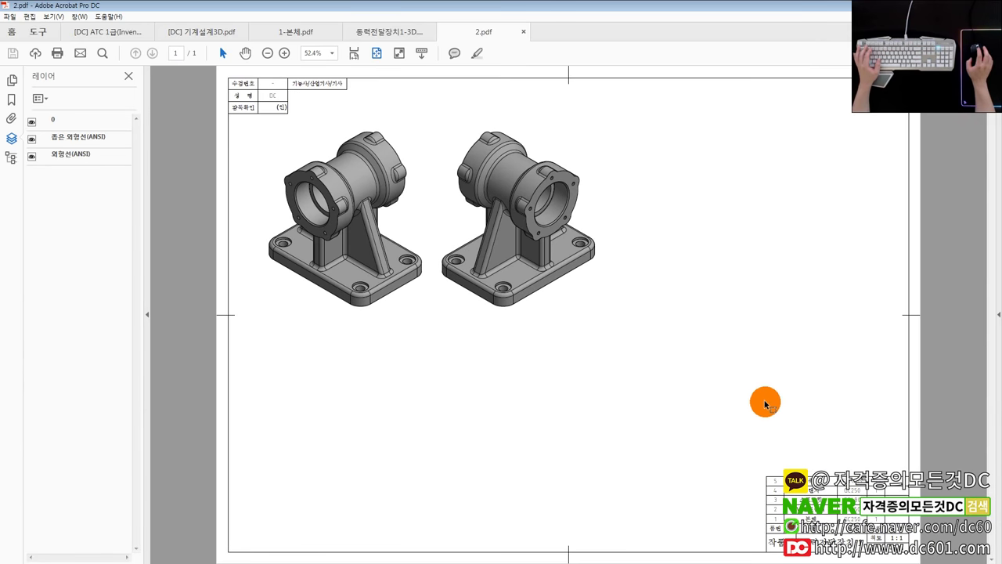
{"action": "key", "text": "alt+Tab"}
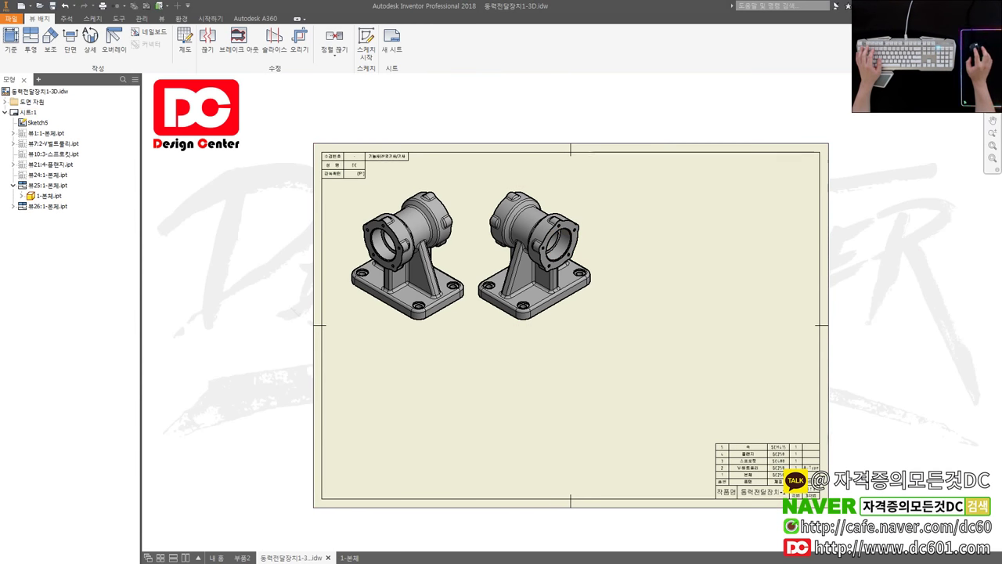
- Open drawing 11 and set the Standard text style font to 굴림체 with Big Font off
{"action": "key", "text": "alt+Tab"}
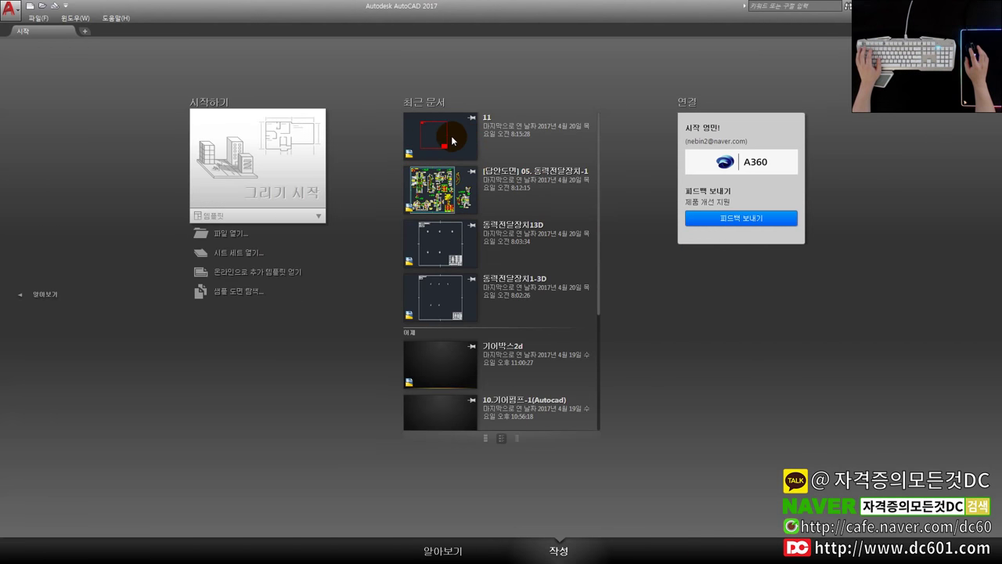
{"action": "left_click", "coordinate": [453, 140]}
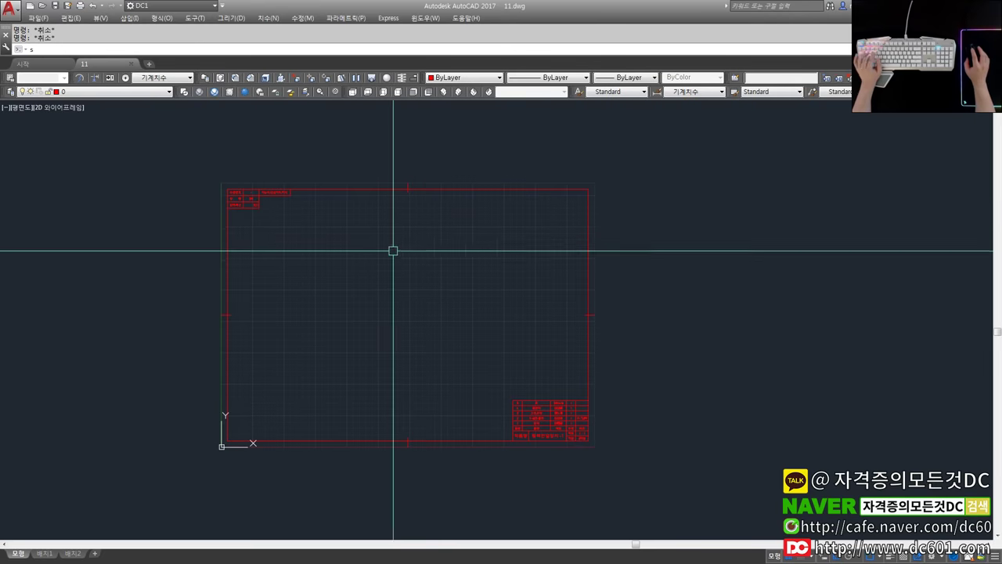
{"action": "type", "text": "t"}
{"action": "key", "text": "Return"}
{"action": "left_click", "coordinate": [494, 240]}
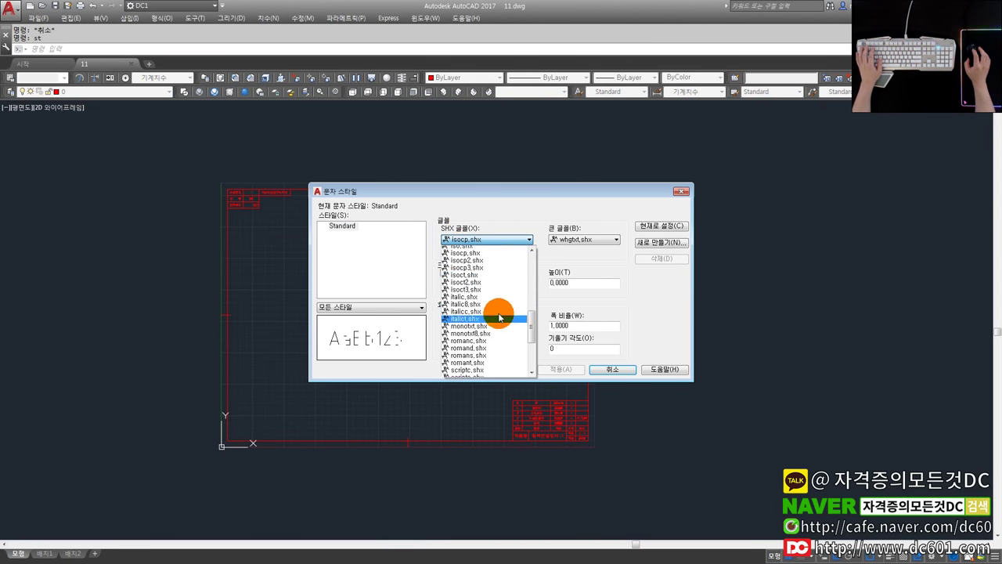
{"action": "left_click", "coordinate": [493, 240]}
{"action": "left_click", "coordinate": [469, 252]}
{"action": "left_click", "coordinate": [488, 240]}
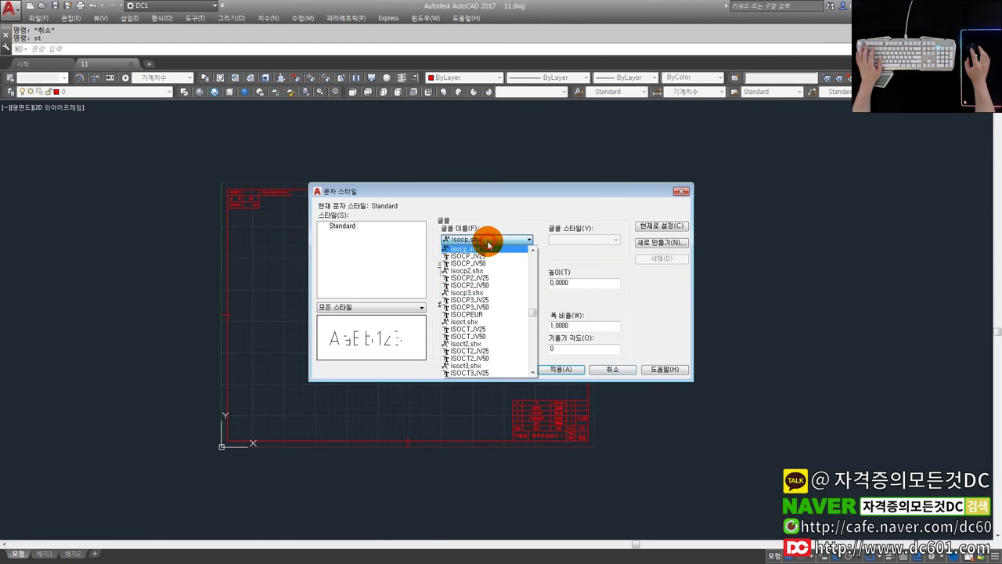
{"action": "mouse_move", "coordinate": [535, 314]}
{"action": "left_mouse_down"}
{"action": "mouse_move", "coordinate": [533, 287]}
{"action": "mouse_move", "coordinate": [531, 344]}
{"action": "left_mouse_up"}
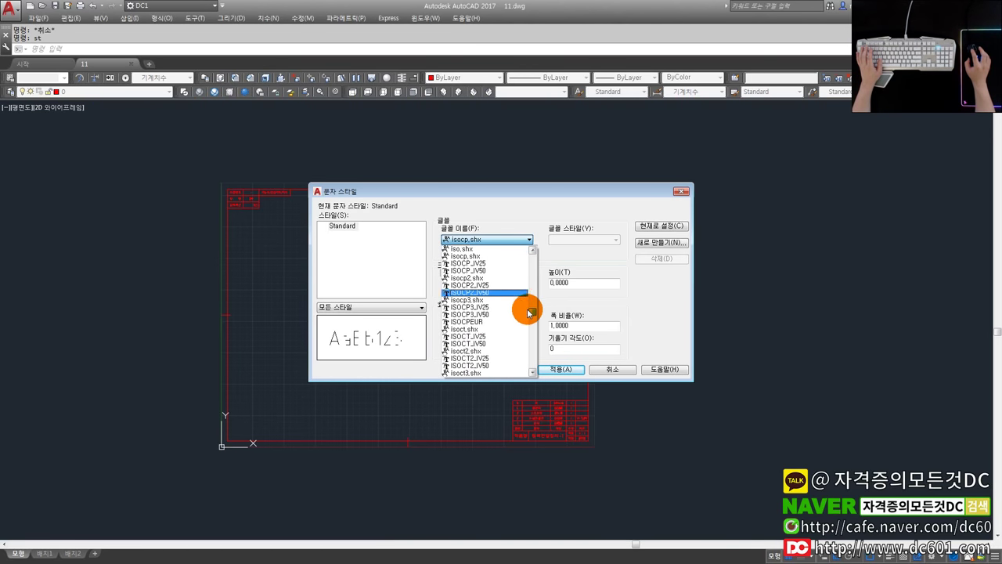
{"action": "scroll", "coordinate": [519, 347], "scroll_direction": "down", "scroll_amount": 5}
{"action": "scroll", "coordinate": [521, 347], "scroll_direction": "down", "scroll_amount": 5}
{"action": "scroll", "coordinate": [519, 352], "scroll_direction": "down", "scroll_amount": 5}
{"action": "left_click", "coordinate": [476, 309]}
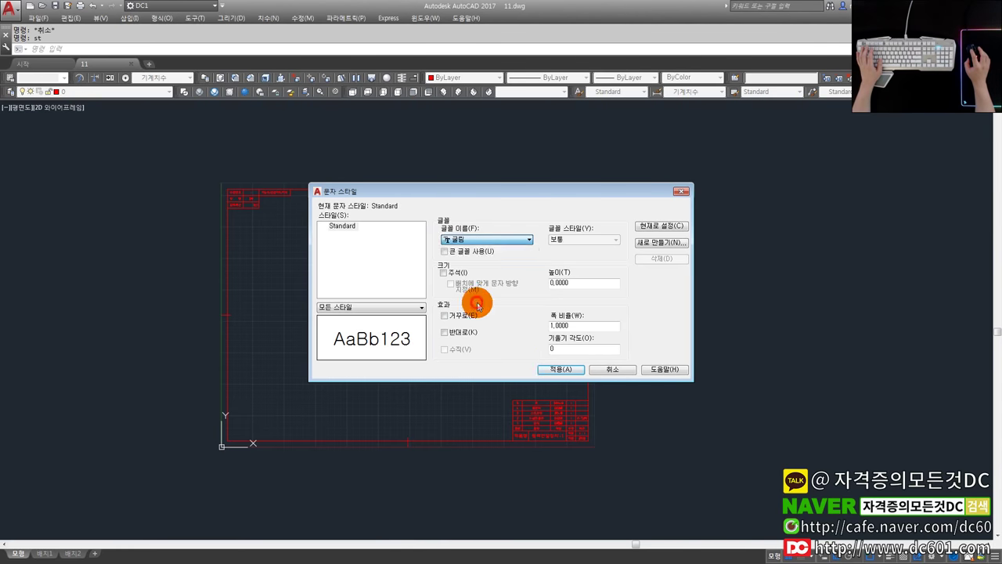
{"action": "left_click", "coordinate": [561, 368]}
{"action": "left_click", "coordinate": [612, 368]}
- Move the whole frame and title block onto layer 0, then switch to the browser
{"action": "scroll", "coordinate": [616, 368], "scroll_direction": "up", "scroll_amount": 4}
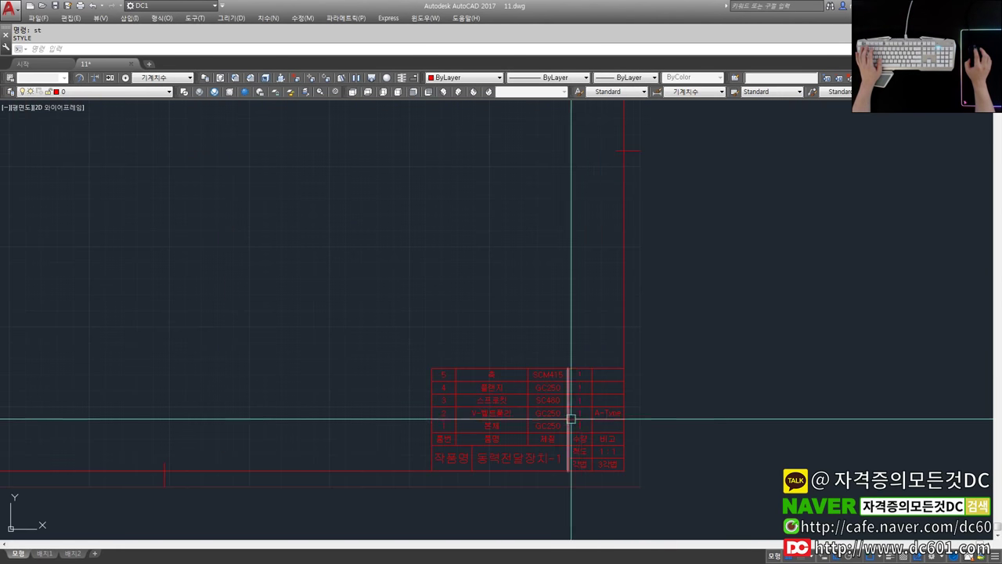
{"action": "scroll", "coordinate": [603, 391], "scroll_direction": "down", "scroll_amount": 4}
{"action": "left_click_drag", "start_coordinate": [665, 457], "coordinate": [177, 165]}
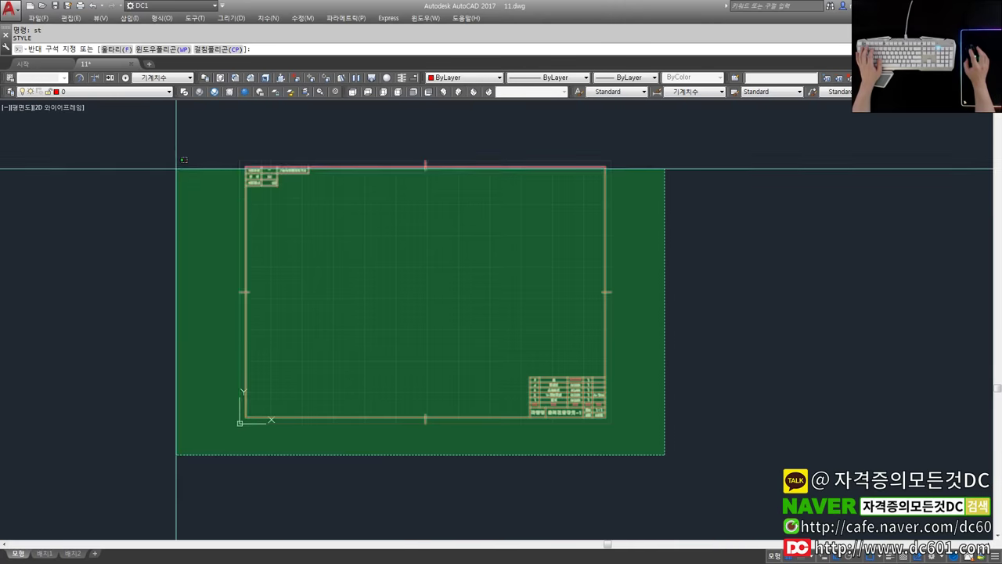
{"action": "left_click", "coordinate": [96, 93]}
{"action": "left_click", "coordinate": [81, 102]}
{"action": "key", "text": "Escape"}
{"action": "key", "text": "Escape"}
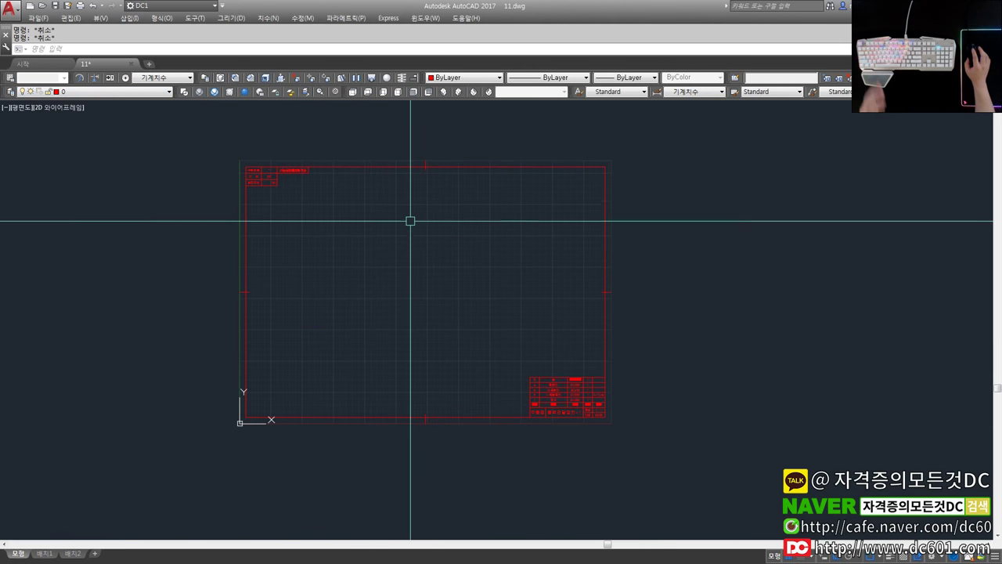
{"action": "middle_click_drag", "start_coordinate": [481, 258], "coordinate": [487, 260]}
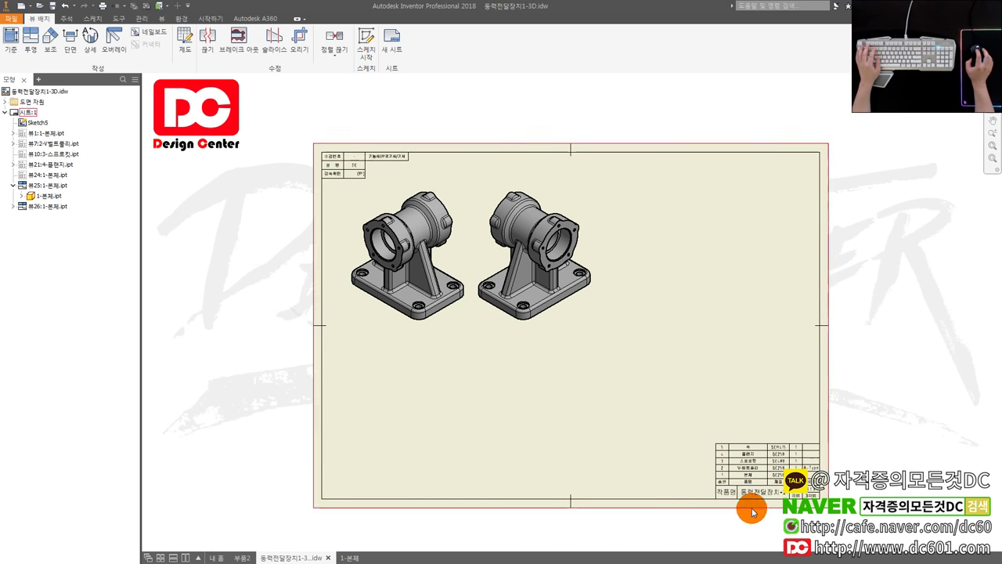
{"action": "middle_click_drag", "start_coordinate": [747, 513], "coordinate": [737, 513]}
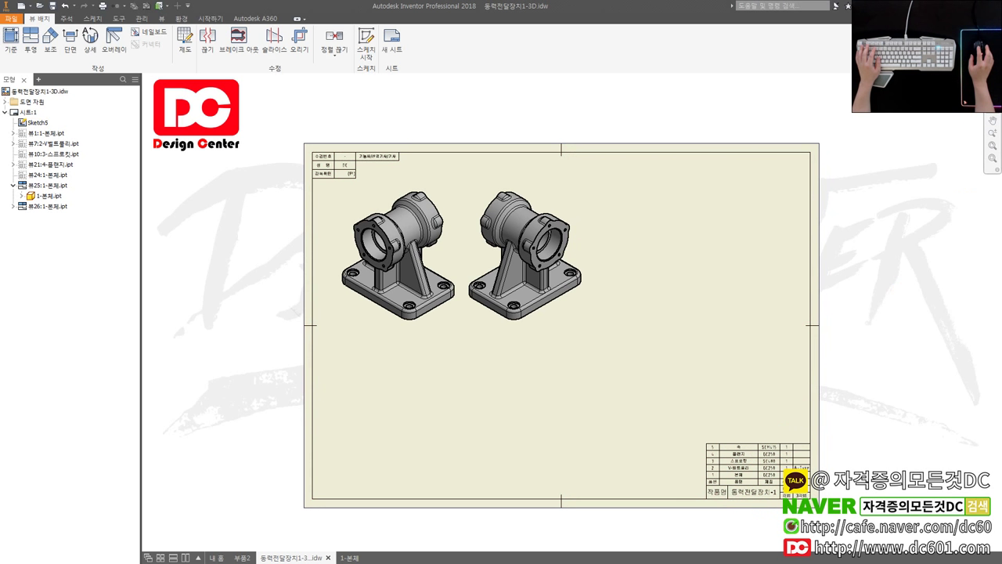
{"action": "key", "text": "alt+Tab"}
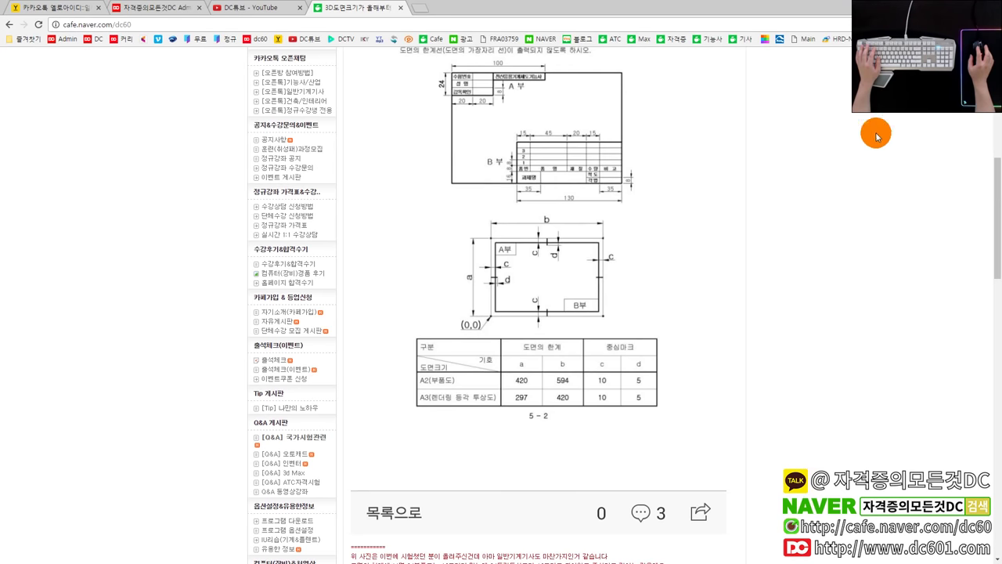